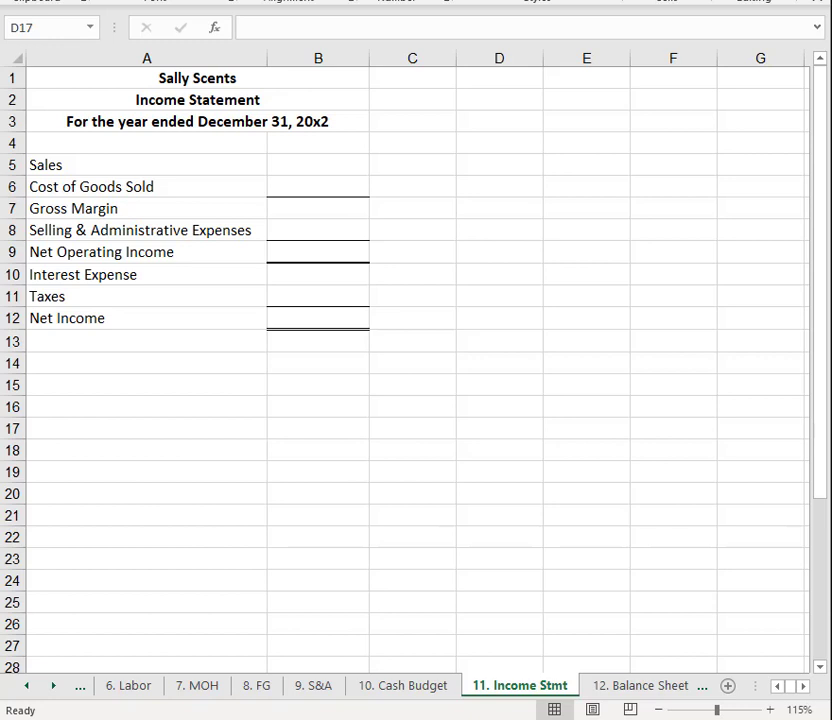
- Link Sales in B5 of the income statement to the yearly sales revenue, cell F5 on the 1. Sales 2. Collections sheet
{"action": "left_click", "coordinate": [339, 165]}
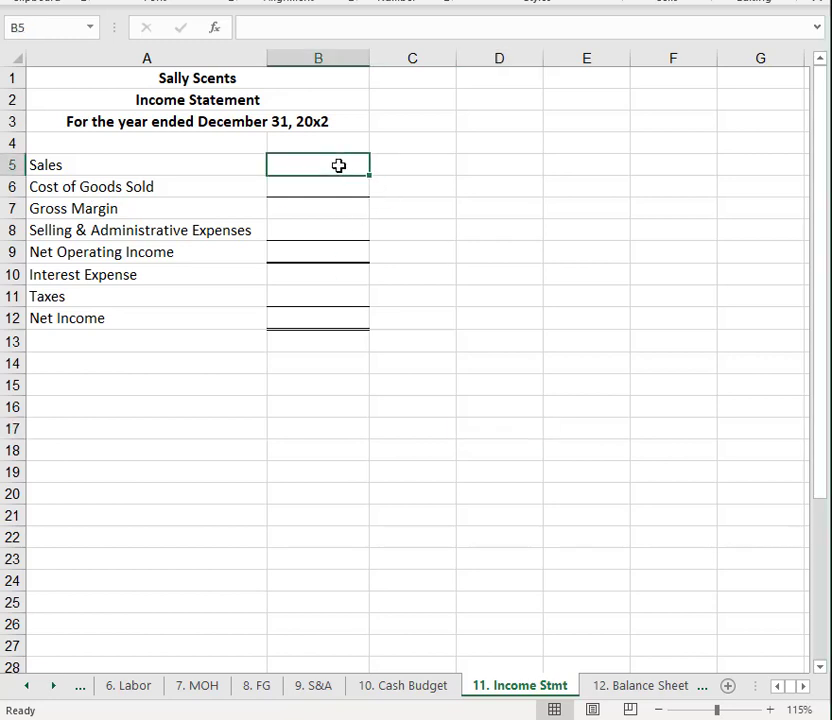
{"action": "type", "text": "+"}
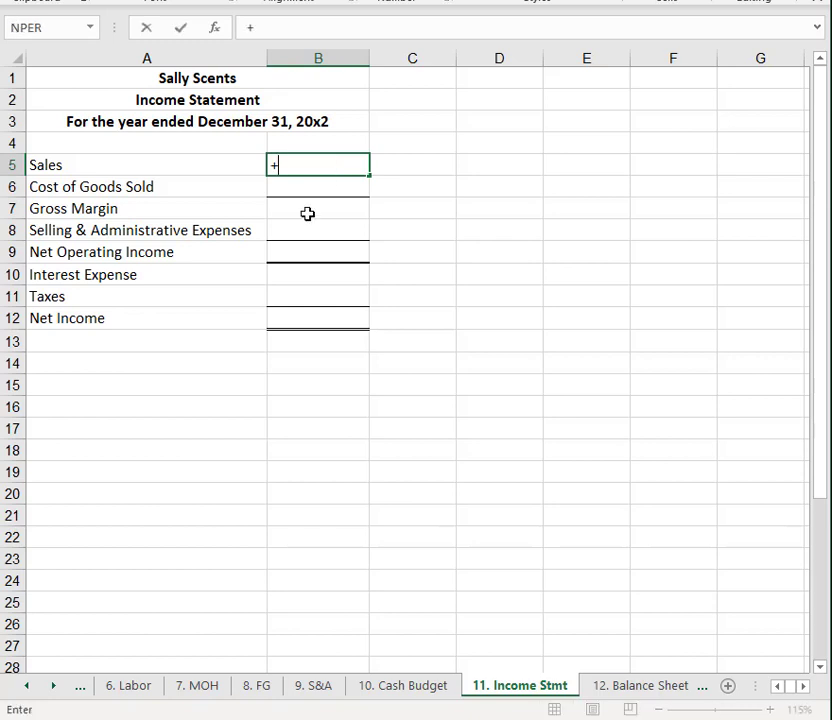
{"action": "left_click", "coordinate": [26, 686]}
{"action": "left_click", "coordinate": [25, 688]}
{"action": "left_click", "coordinate": [25, 688]}
{"action": "left_click", "coordinate": [25, 688]}
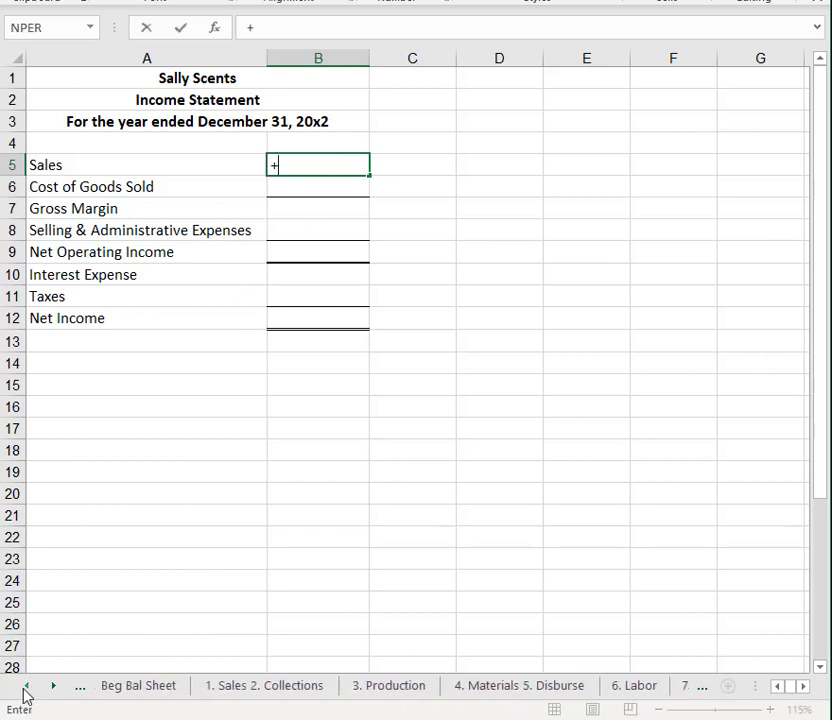
{"action": "left_click", "coordinate": [268, 690]}
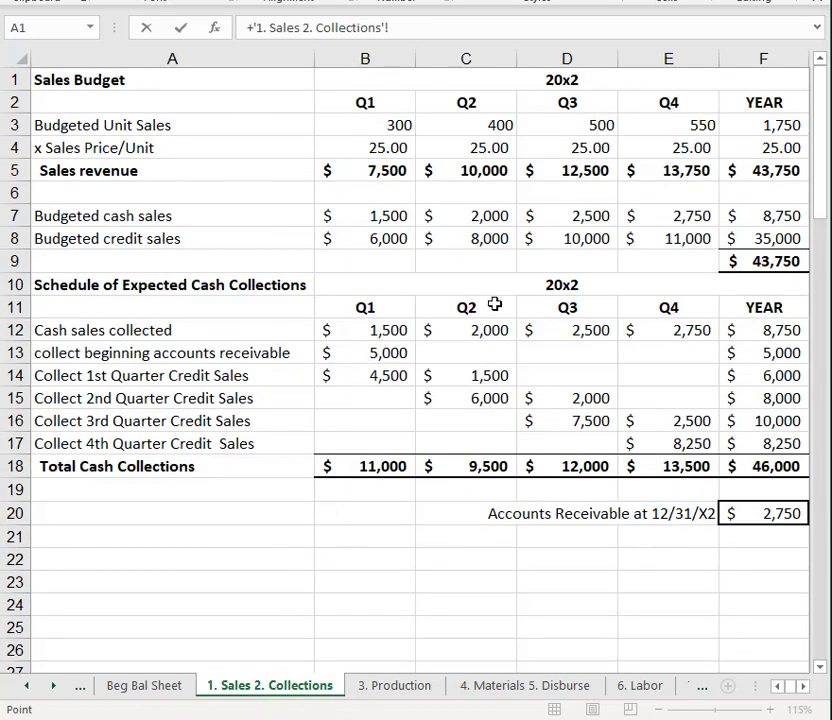
{"action": "left_click", "coordinate": [804, 688]}
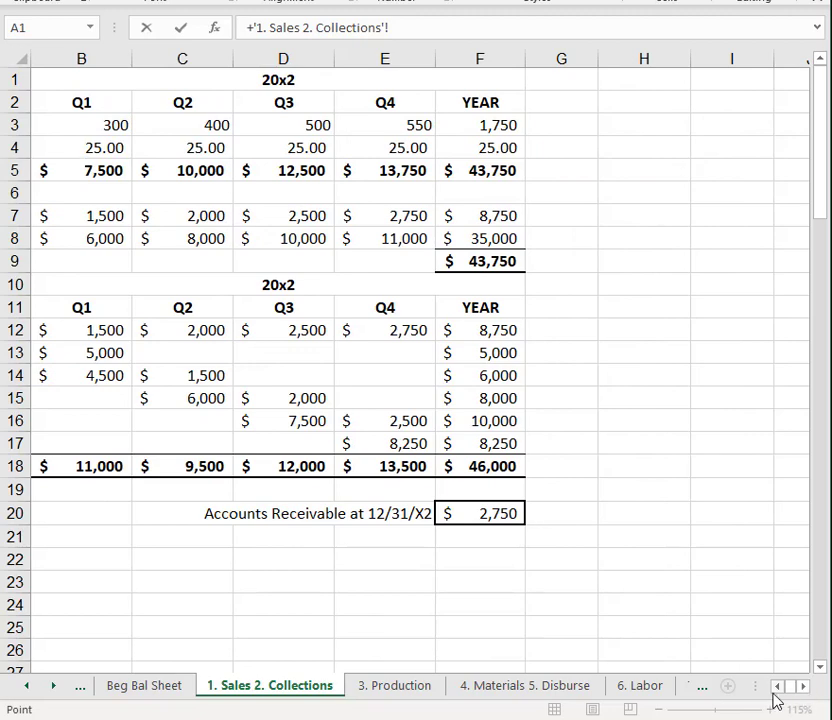
{"action": "left_click", "coordinate": [777, 689]}
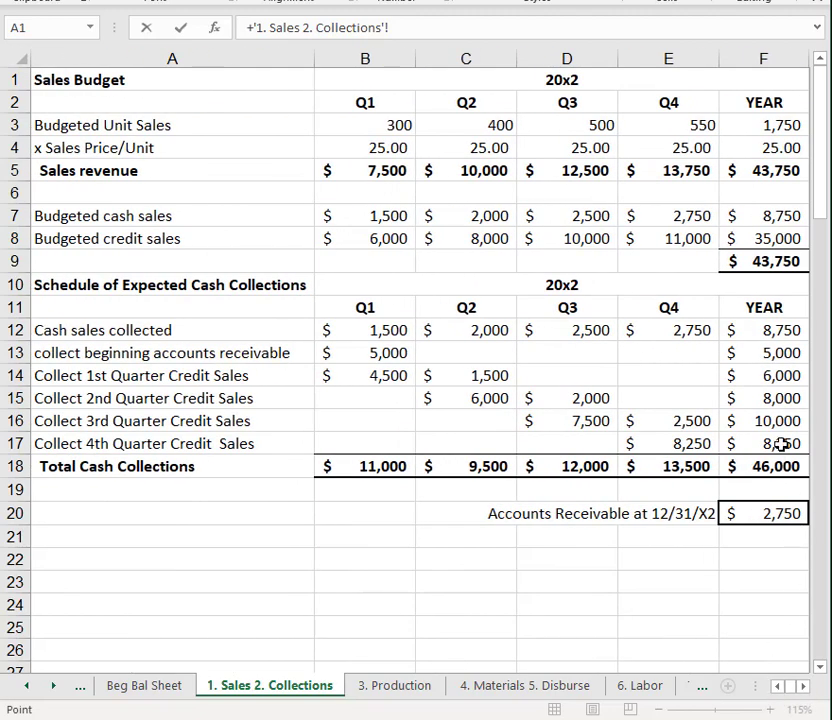
{"action": "left_click", "coordinate": [794, 261]}
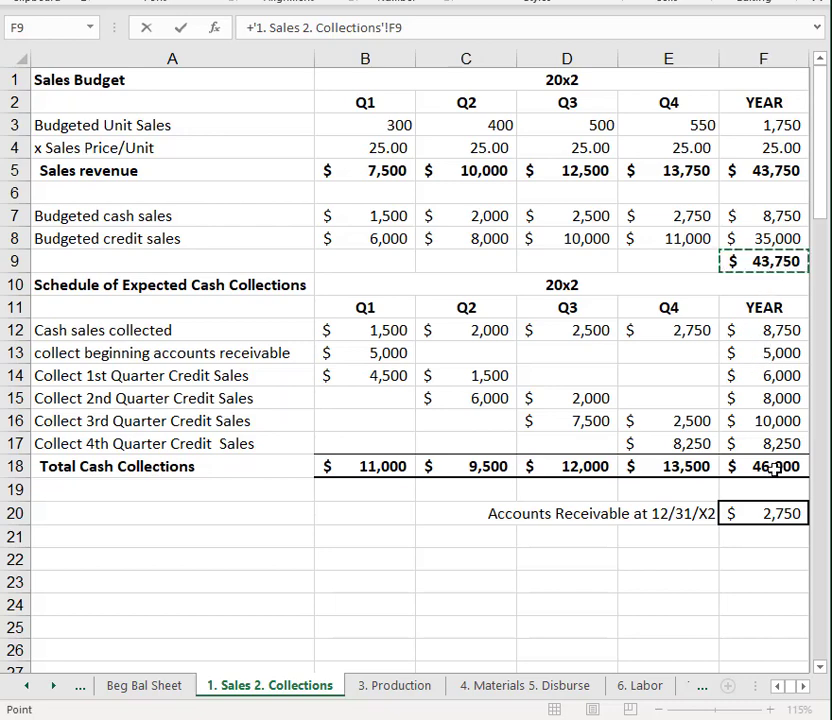
{"action": "left_click", "coordinate": [760, 172]}
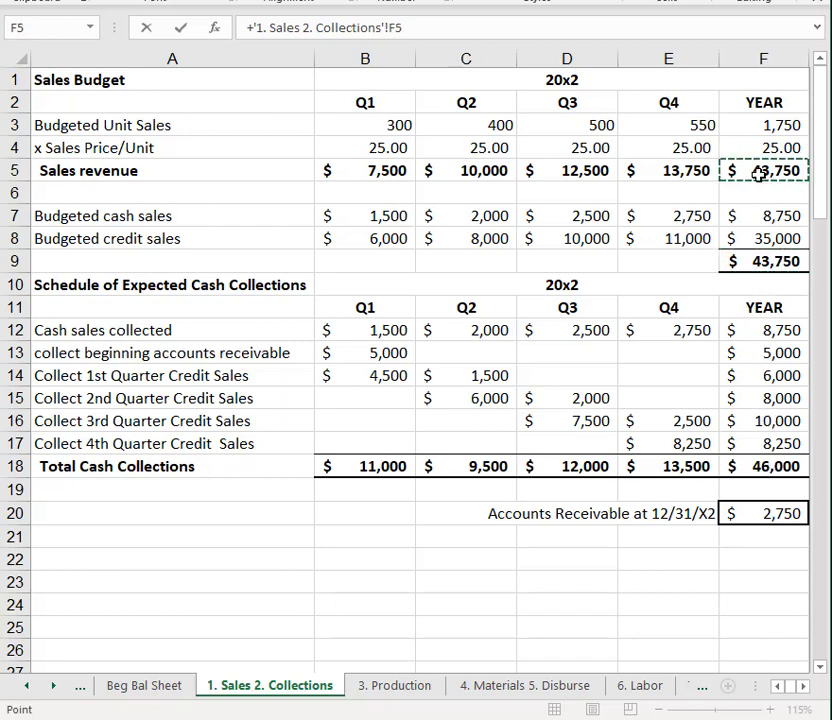
{"action": "key", "text": "Return"}
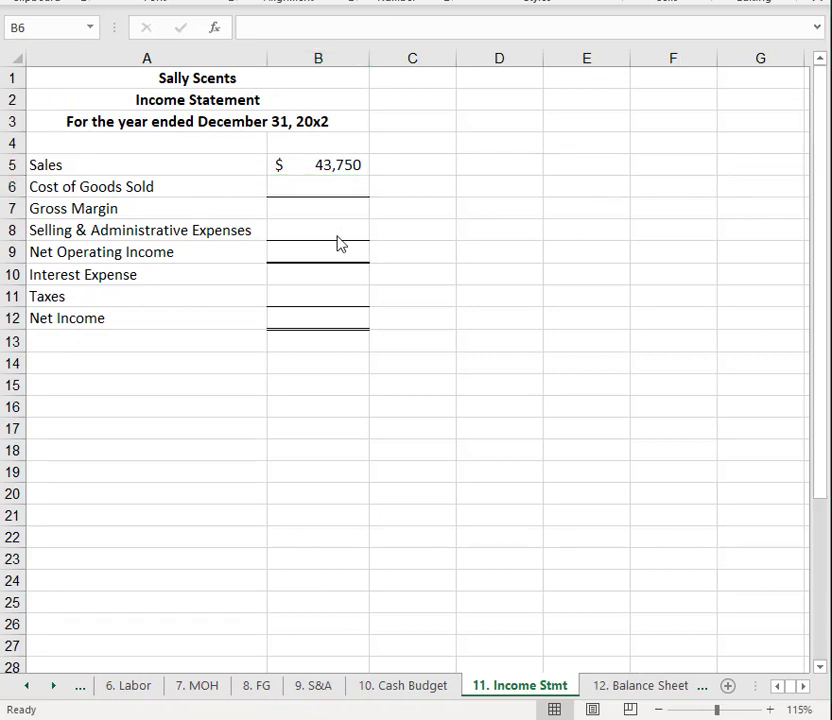
- Calculate Cost of Goods Sold in B6 as yearly budgeted unit sales ('1. Sales 2. Collections'!F3) times the unit product cost ('8. FG'!D8)
{"action": "left_click", "coordinate": [322, 187]}
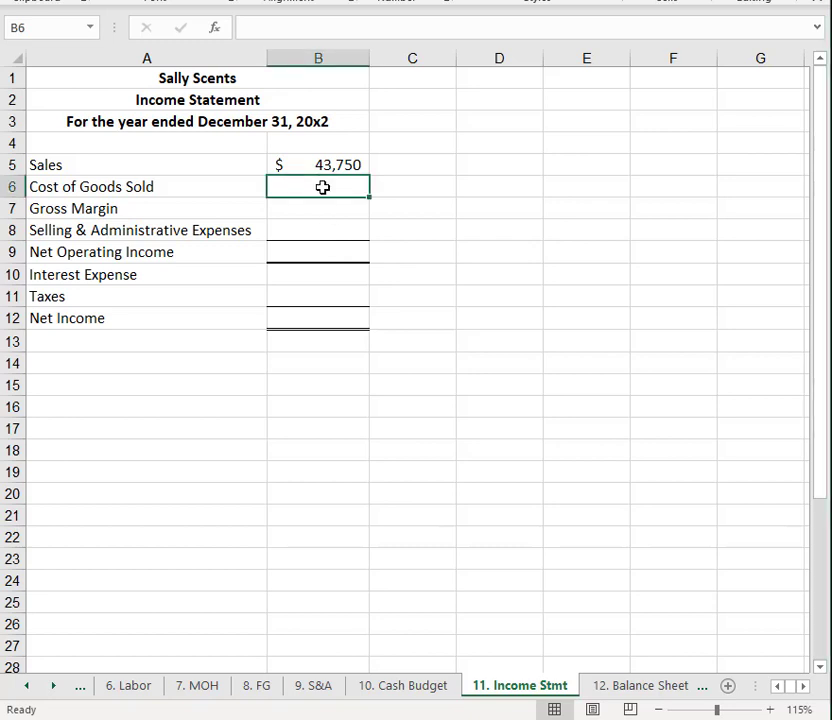
{"action": "type", "text": "+"}
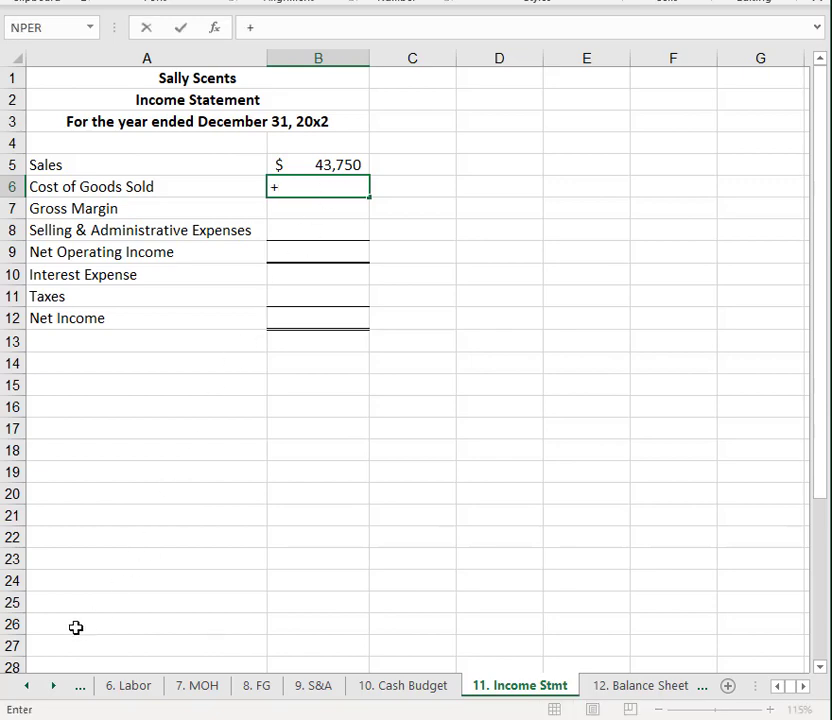
{"action": "left_click", "coordinate": [27, 688]}
{"action": "left_click", "coordinate": [27, 688]}
{"action": "left_click", "coordinate": [27, 688]}
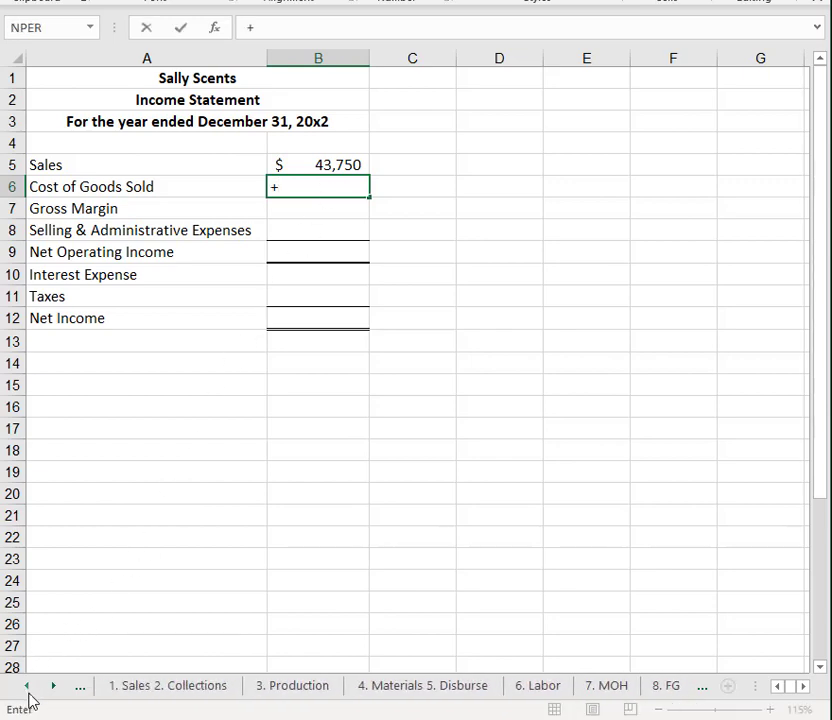
{"action": "left_click", "coordinate": [143, 688]}
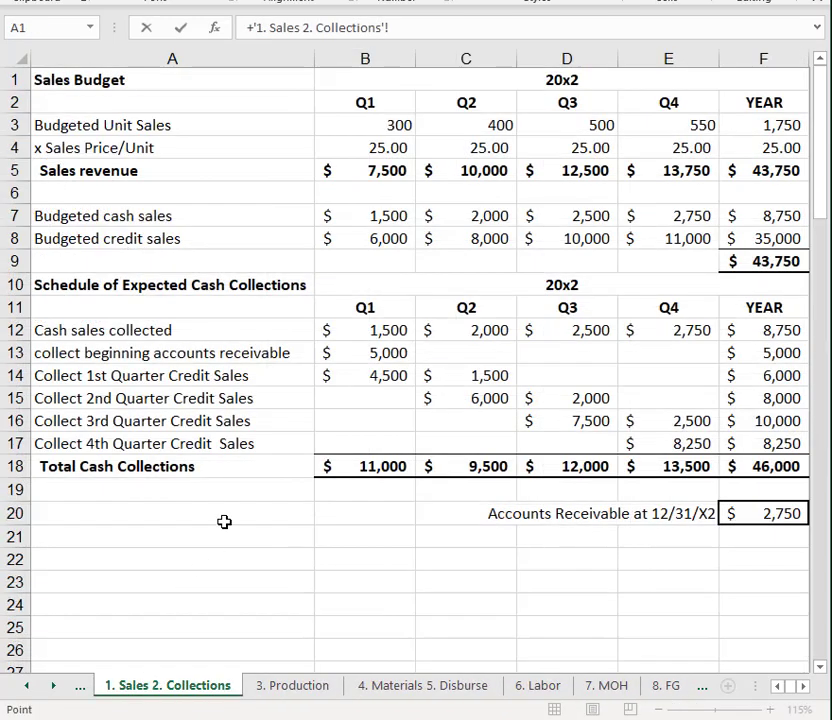
{"action": "left_click", "coordinate": [765, 125]}
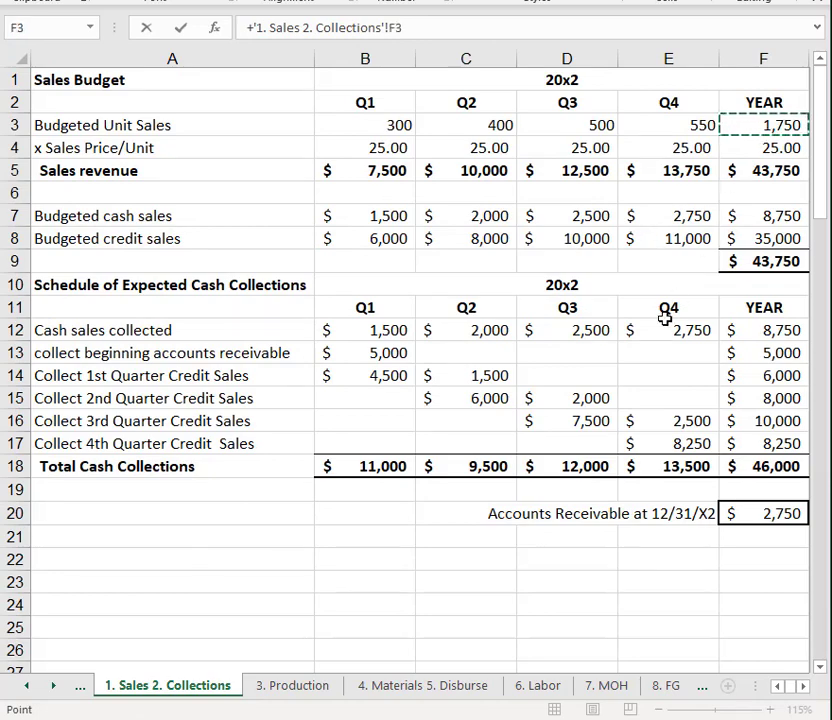
{"action": "type", "text": "*"}
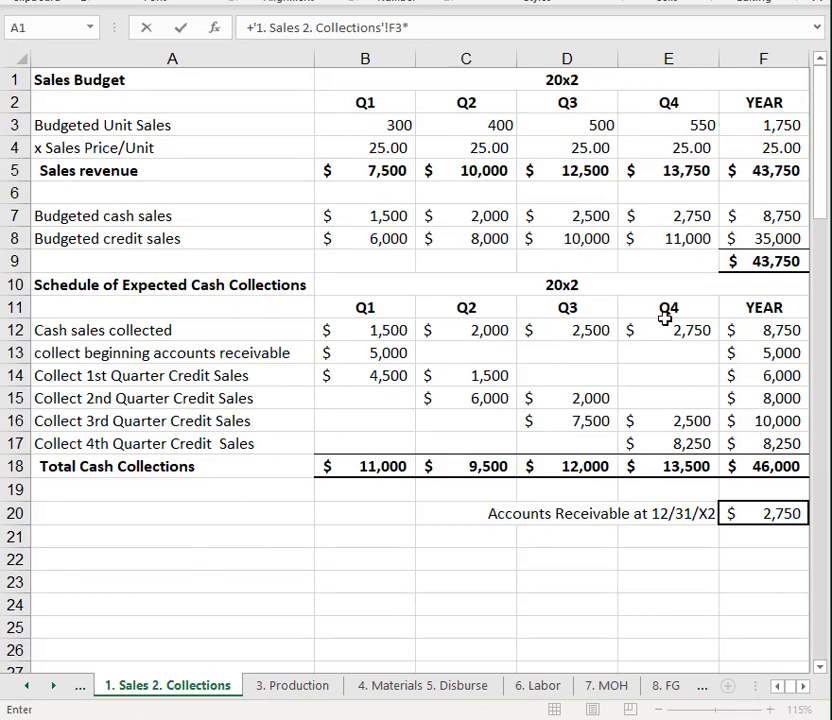
{"action": "left_click", "coordinate": [662, 687]}
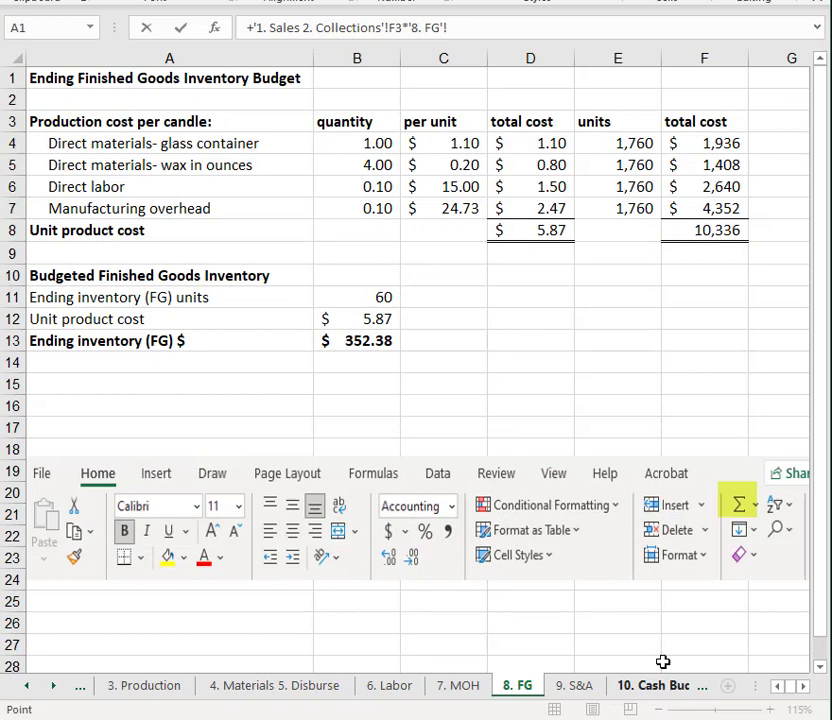
{"action": "left_click", "coordinate": [530, 228]}
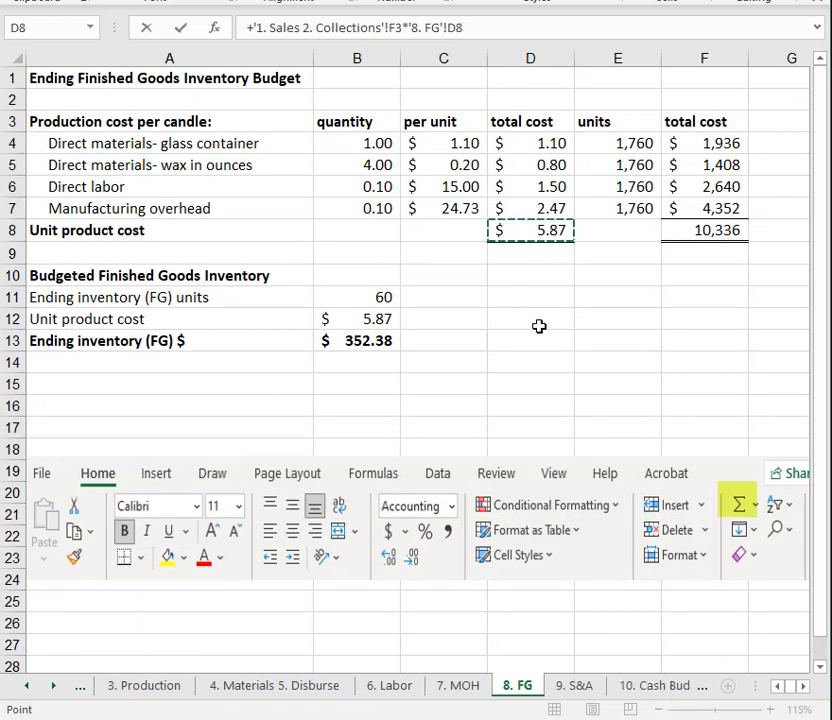
{"action": "key", "text": "Return"}
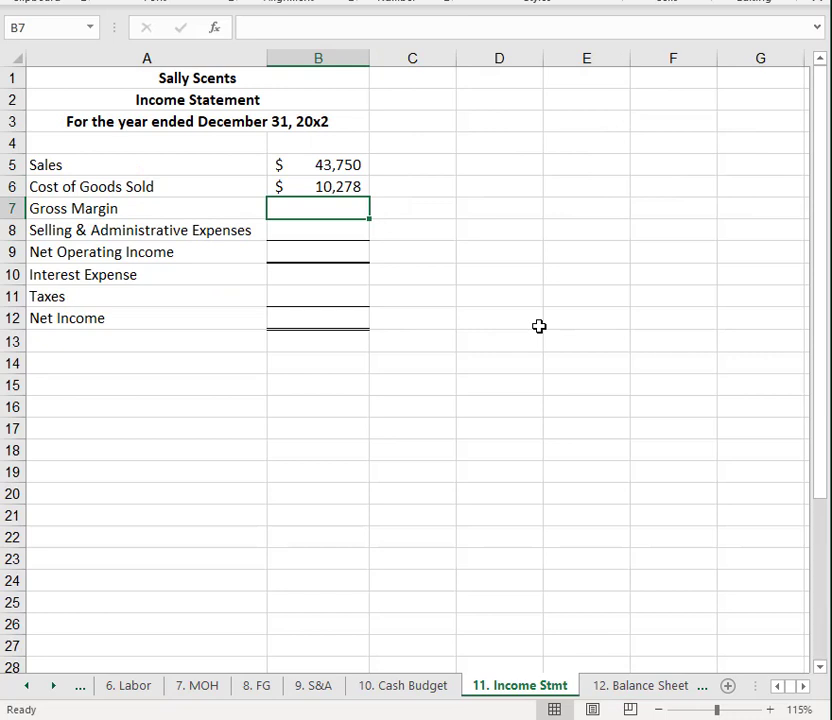
- Calculate Gross Margin in B7 as Sales minus Cost of Goods Sold with the formula +B5-B6
{"action": "type", "text": "+"}
{"action": "key", "text": "Up"}
{"action": "key", "text": "Up"}
{"action": "type", "text": "-"}
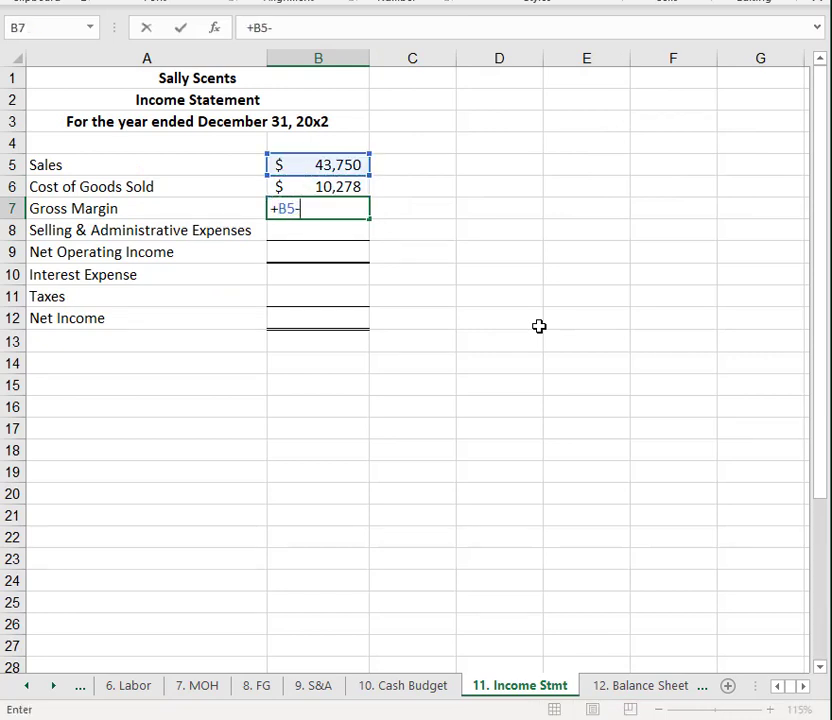
{"action": "key", "text": "Up"}
{"action": "key", "text": "Return"}
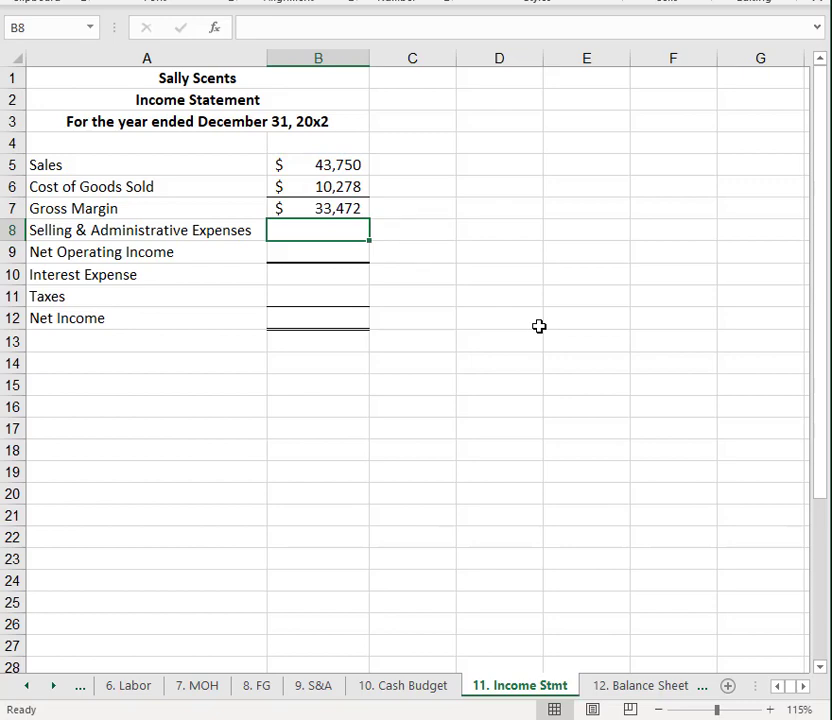
{"action": "type", "text": "+"}
{"action": "left_click", "coordinate": [316, 686]}
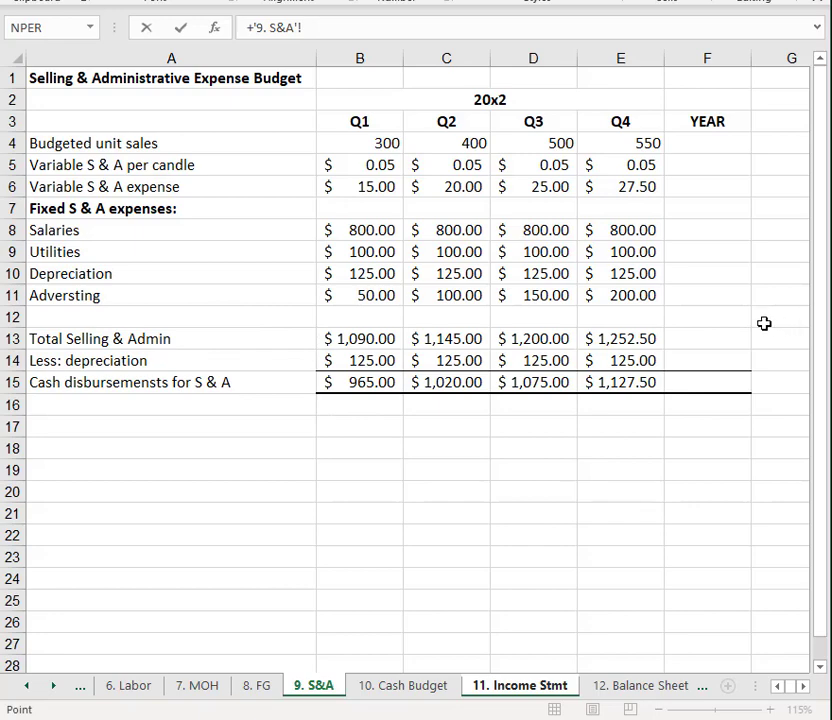
{"action": "key", "text": "Escape"}
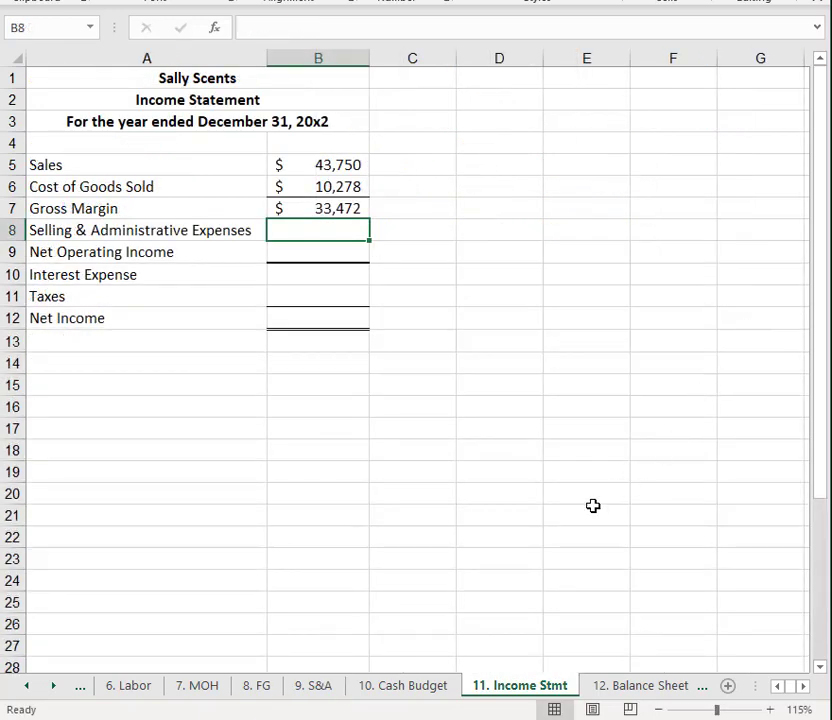
- Sum the four quarters of Total Selling & Admin into YEAR cell F13 on the 9. S&A sheet
{"action": "left_click", "coordinate": [309, 688]}
{"action": "left_click", "coordinate": [691, 324]}
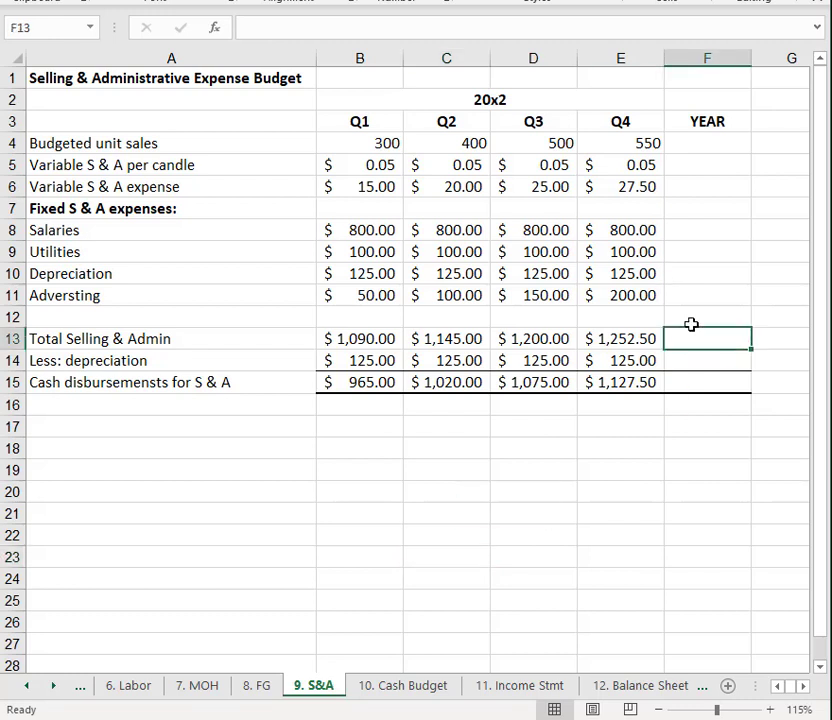
{"action": "key", "text": "alt+equal"}
{"action": "key", "text": "Return"}
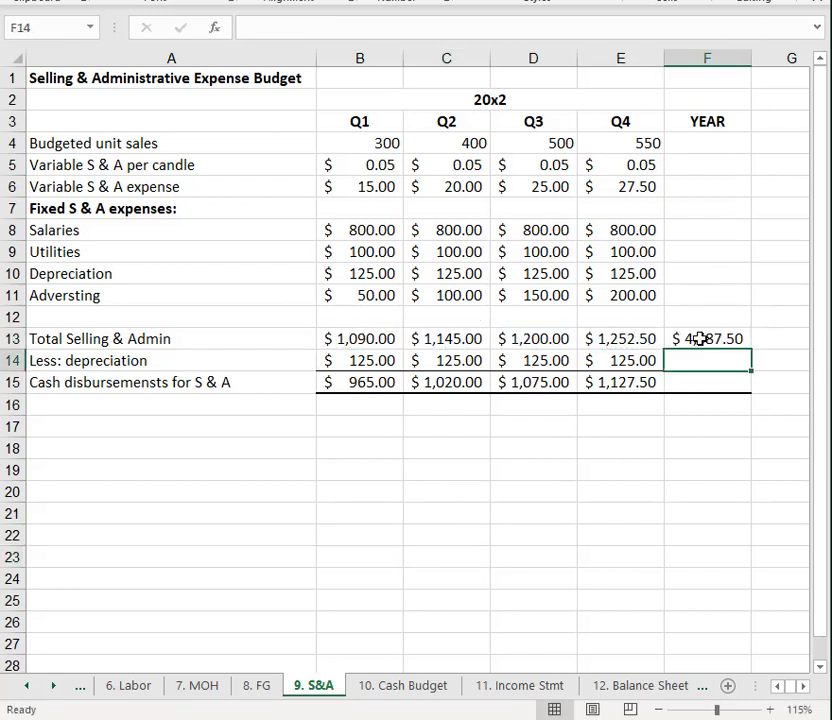
- Link Selling & Administrative Expenses in B8 of the income statement to the yearly total in '9. S&A'!F13
{"action": "left_click", "coordinate": [562, 690]}
{"action": "type", "text": "+"}
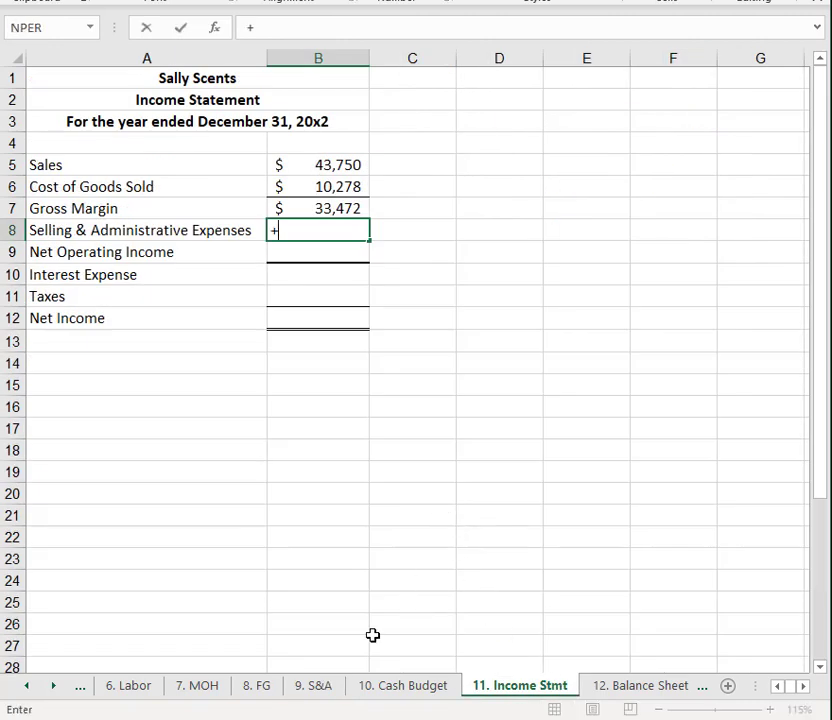
{"action": "left_click", "coordinate": [317, 688]}
{"action": "left_click", "coordinate": [679, 336]}
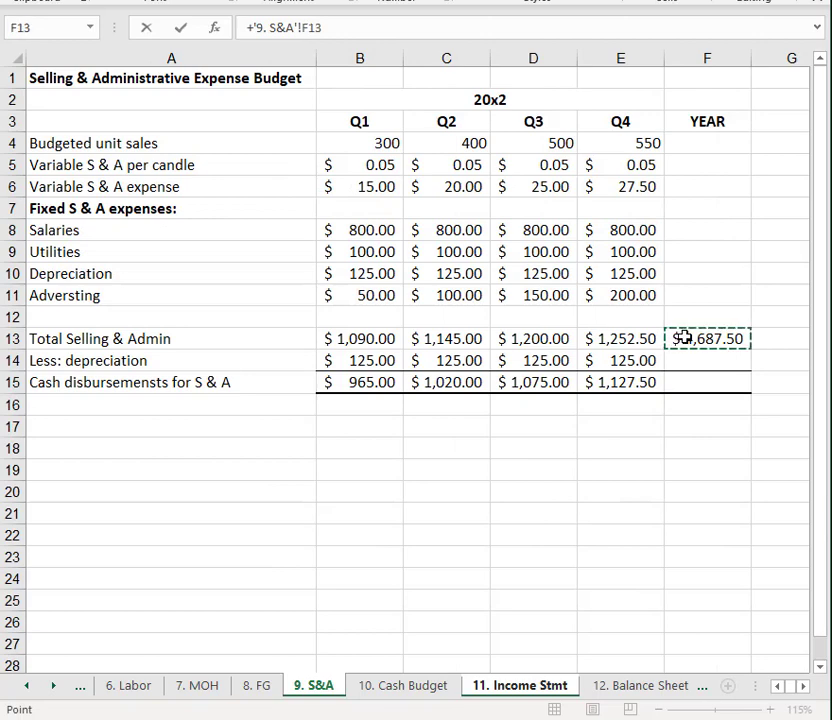
{"action": "key", "text": "Return"}
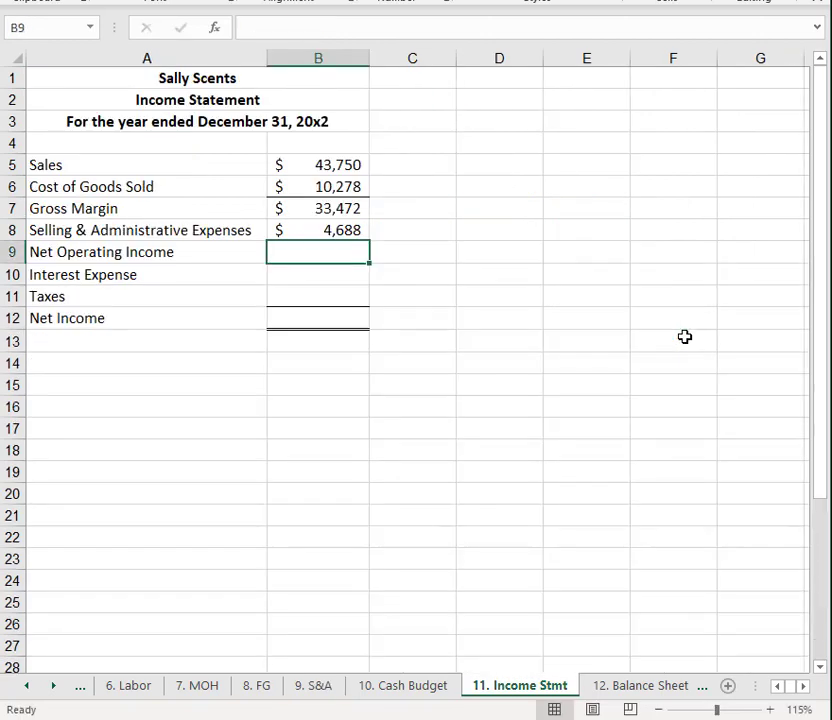
- Calculate Net Operating Income in B9 as Gross Margin minus Selling & Administrative Expenses with the formula +B7-B8
{"action": "type", "text": "+"}
{"action": "left_click", "coordinate": [344, 208]}
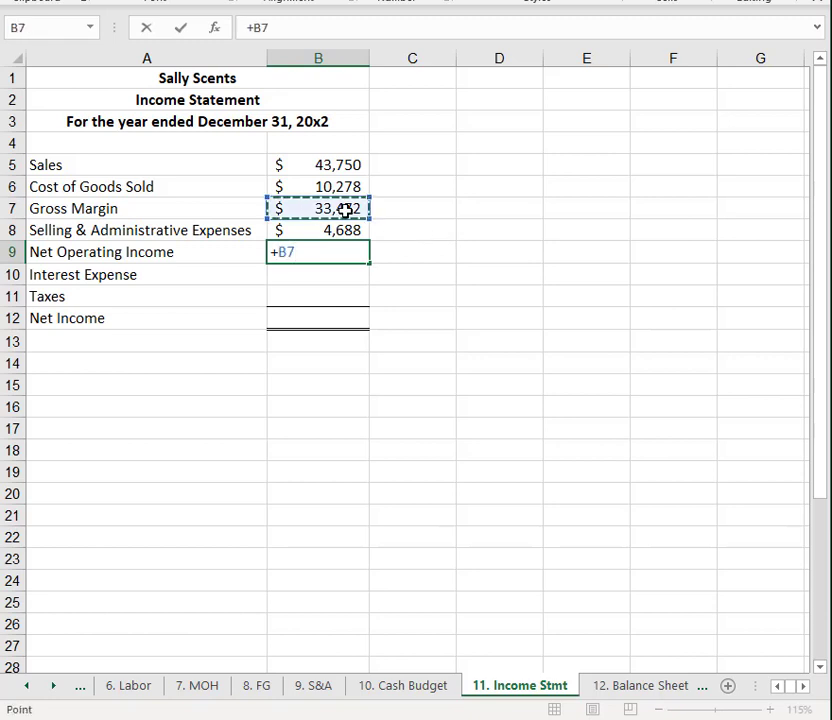
{"action": "type", "text": "-"}
{"action": "left_click", "coordinate": [349, 232]}
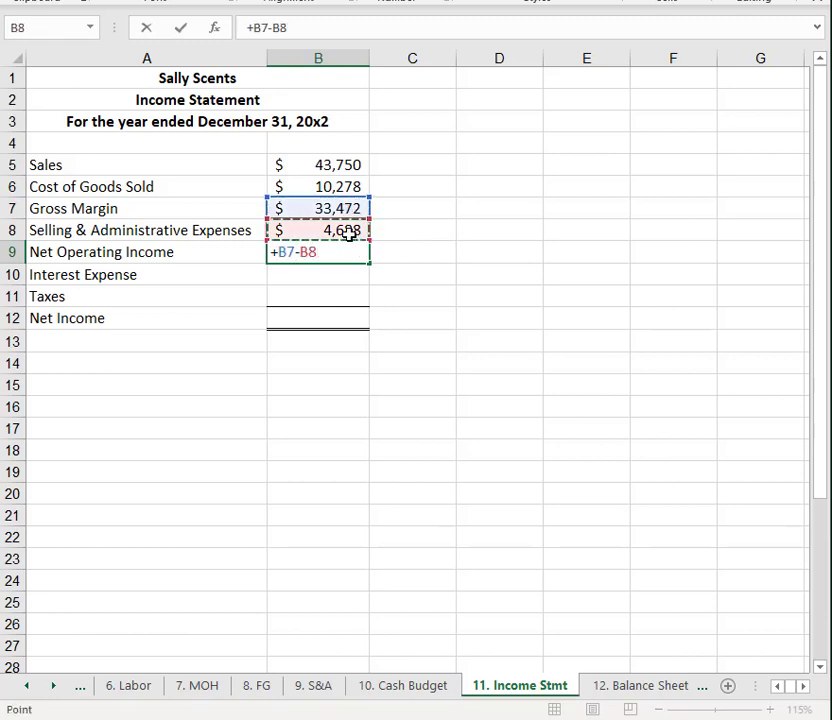
{"action": "key", "text": "Return"}
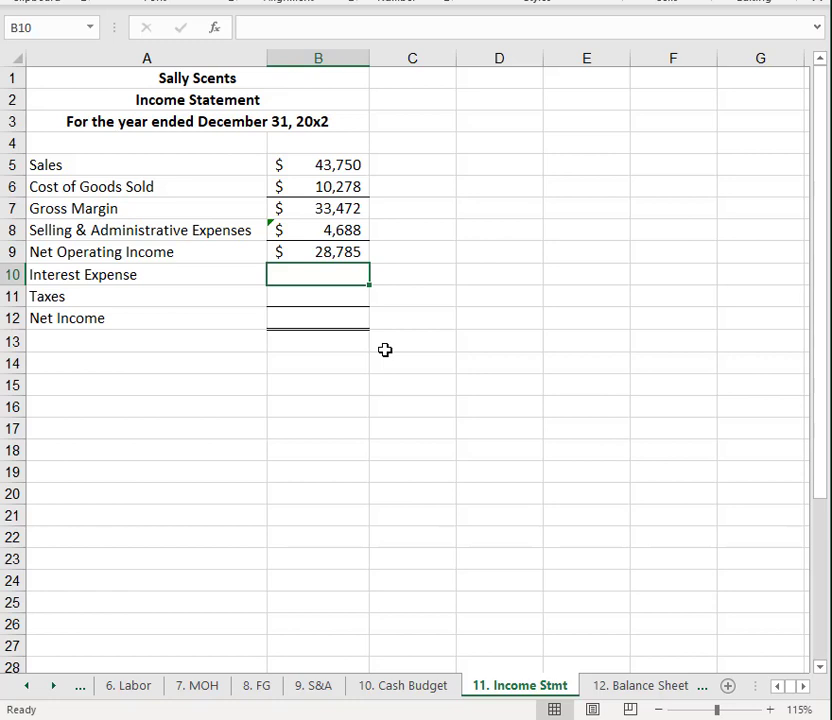
- Link Interest Expense in B10 to the Q2 interest amount in C23 on the 10. Cash Budget sheet
{"action": "type", "text": "+"}
{"action": "left_click", "coordinate": [420, 687]}
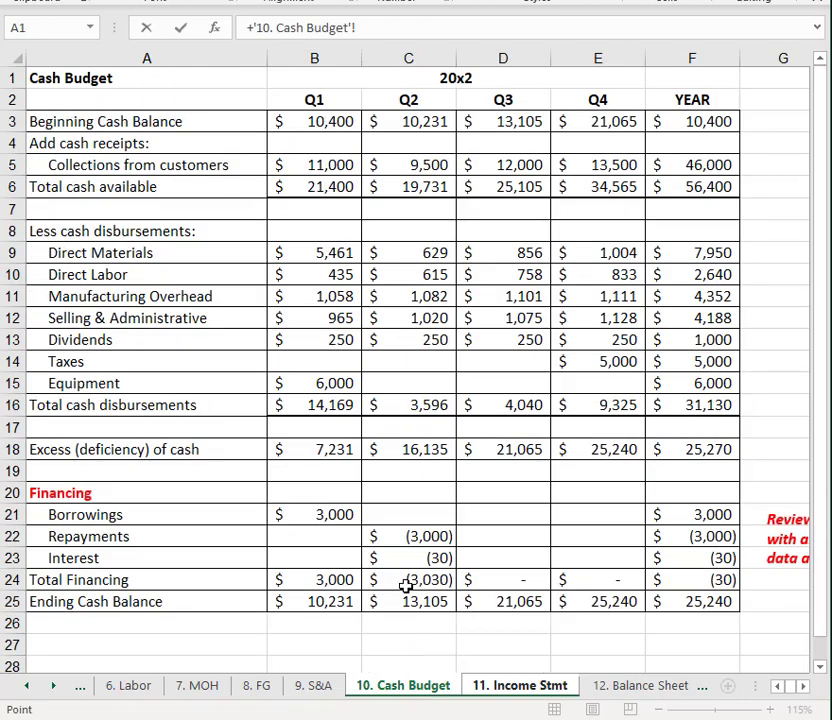
{"action": "left_click", "coordinate": [408, 557]}
{"action": "key", "text": "Return"}
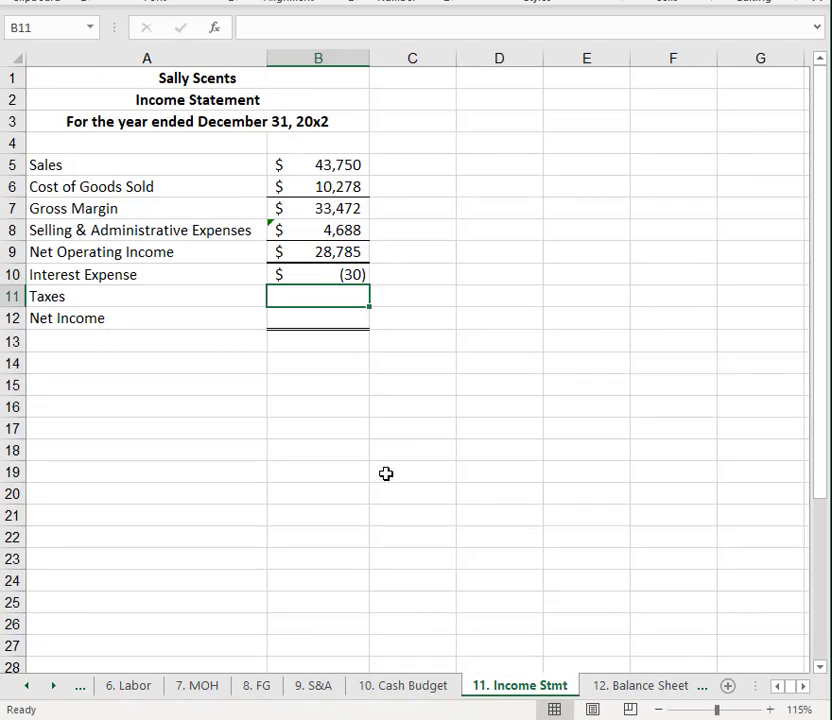
- Link Taxes in B11 of the income statement to the negative of the yearly taxes in '10. Cash Budget'!F14
{"action": "type", "text": "+"}
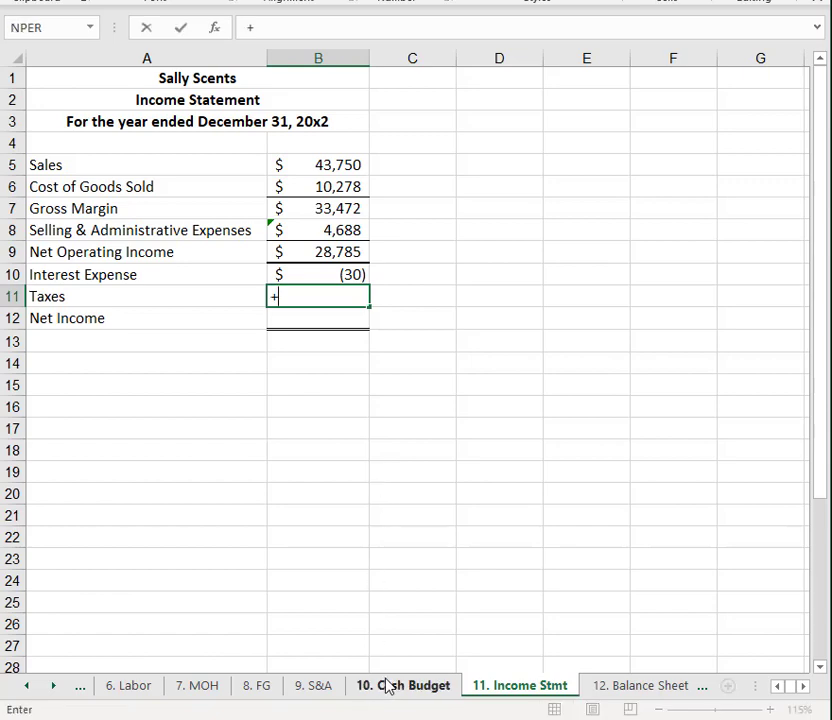
{"action": "left_click", "coordinate": [387, 685]}
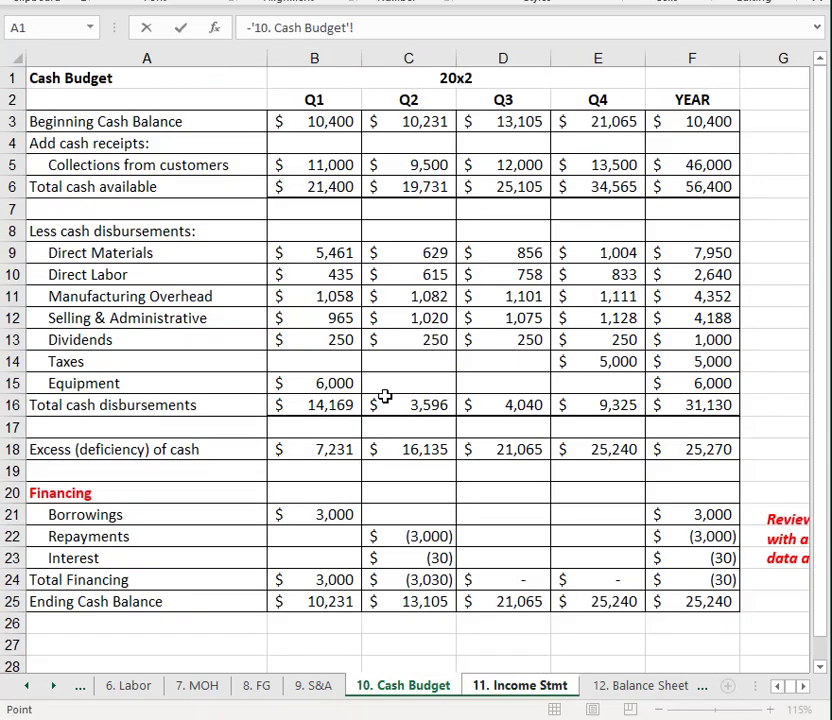
{"action": "left_click", "coordinate": [690, 362]}
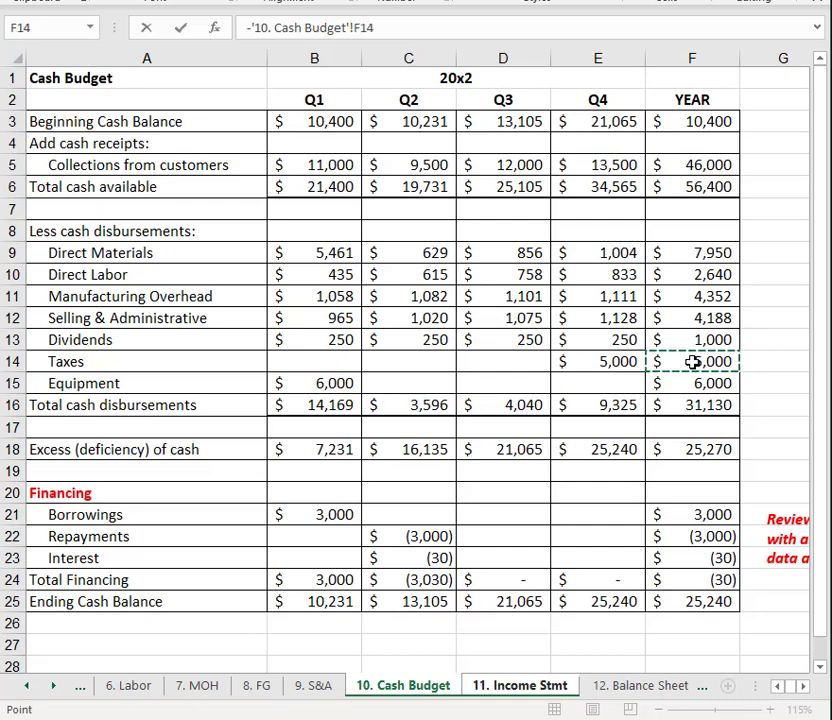
{"action": "key", "text": "Return"}
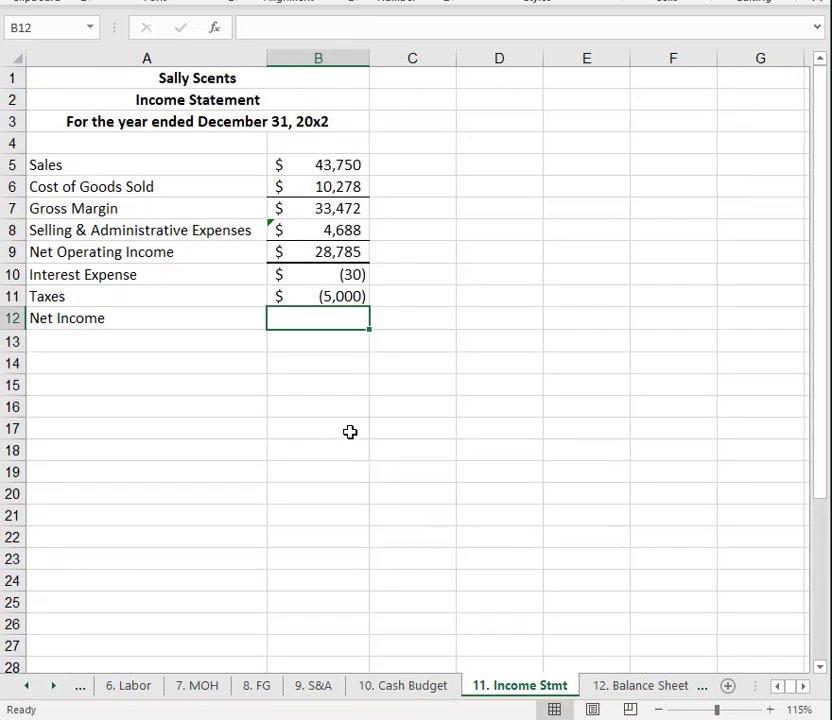
- Reverse the sign of Interest Expense in B10 by changing its formula to =-'10. Cash Budget'!C23
{"action": "left_click", "coordinate": [322, 232]}
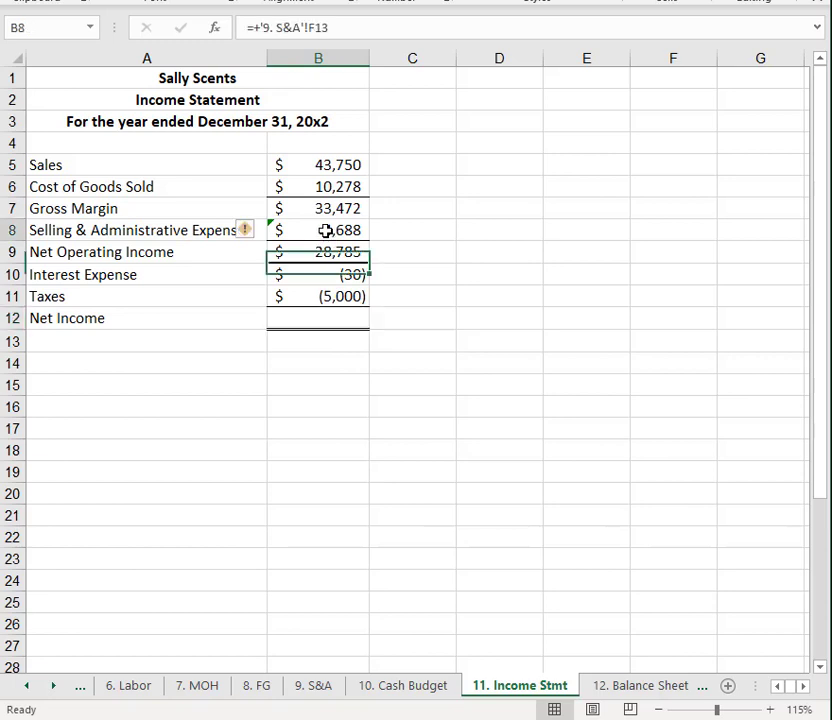
{"action": "left_click", "coordinate": [325, 186]}
{"action": "left_click", "coordinate": [320, 274]}
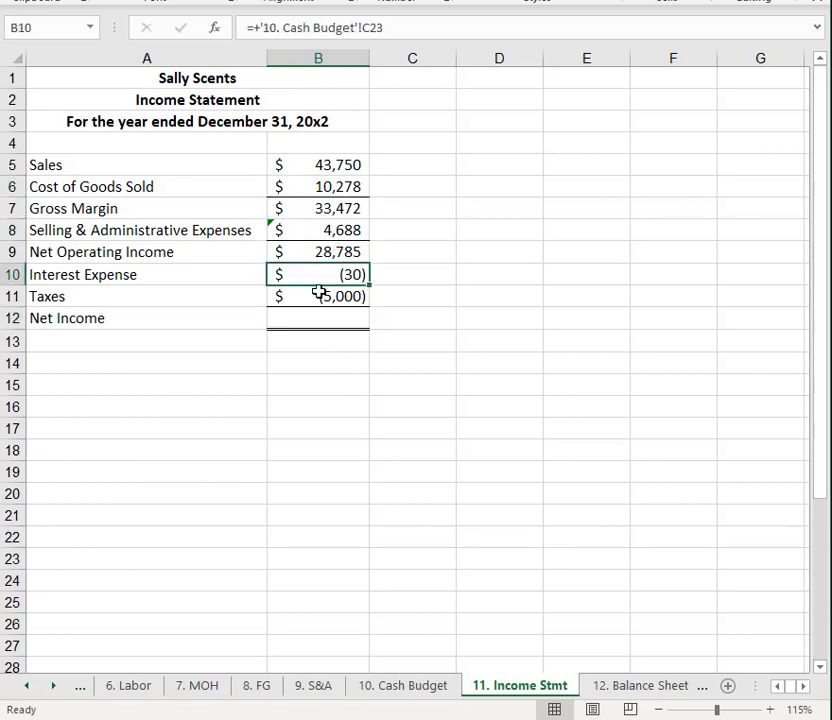
{"action": "left_click", "coordinate": [319, 296]}
{"action": "left_click", "coordinate": [318, 278]}
{"action": "left_click", "coordinate": [262, 28]}
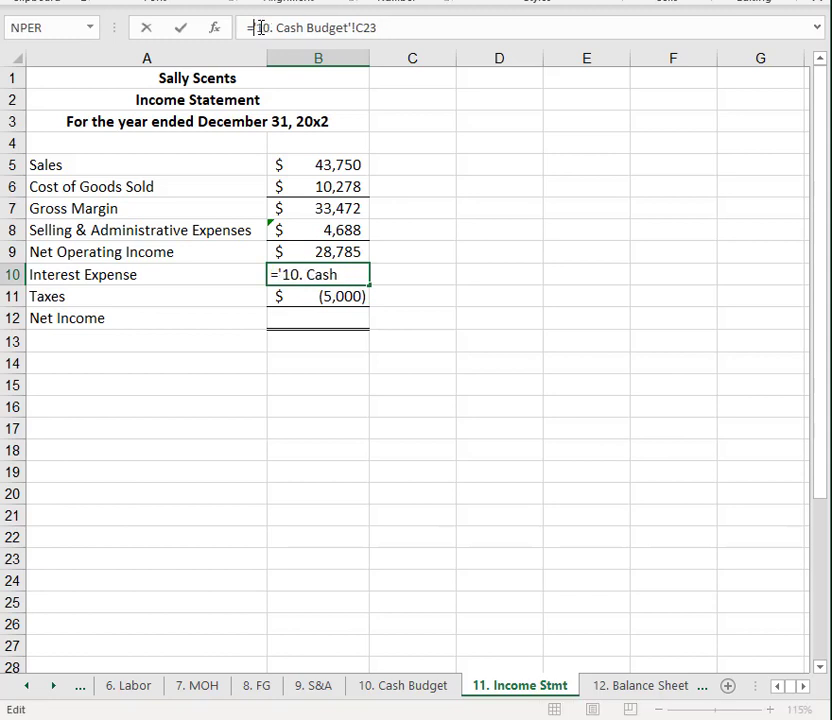
{"action": "key", "text": "Return"}
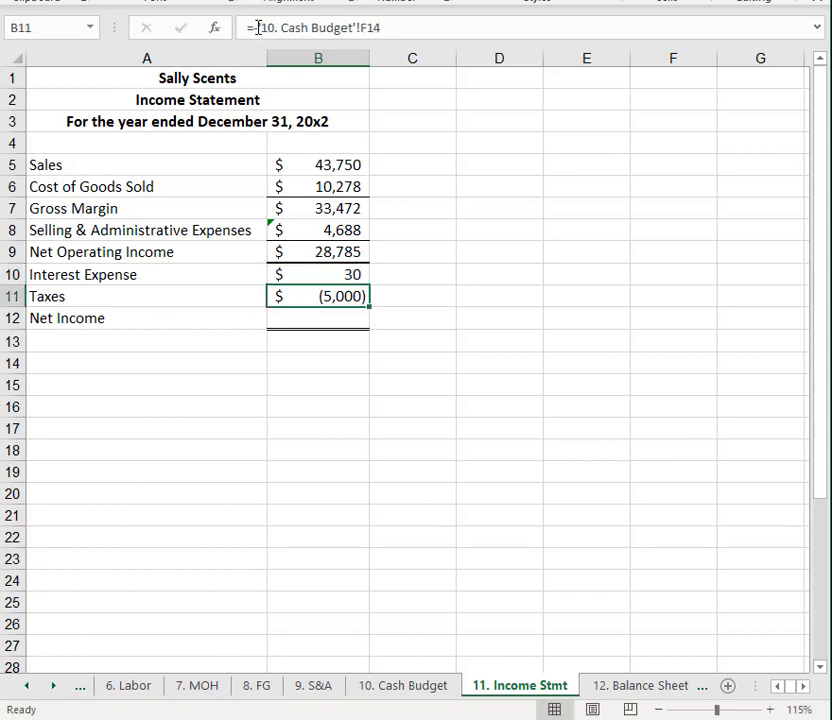
- Remove the minus sign from the Taxes formula in B11 so it reads ='10. Cash Budget'!F14
{"action": "left_click", "coordinate": [258, 28]}
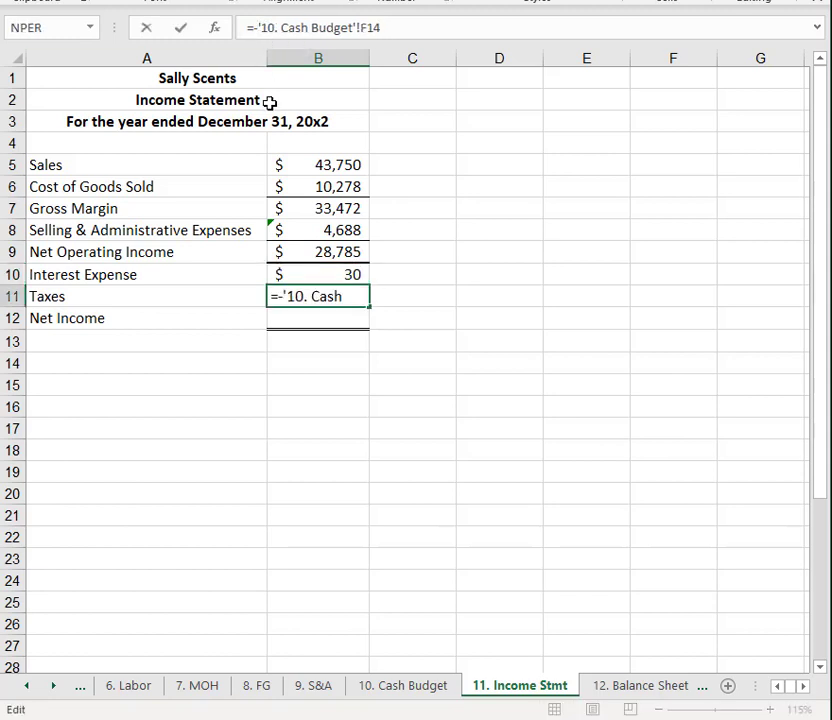
{"action": "key", "text": "BackSpace"}
{"action": "key", "text": "Return"}
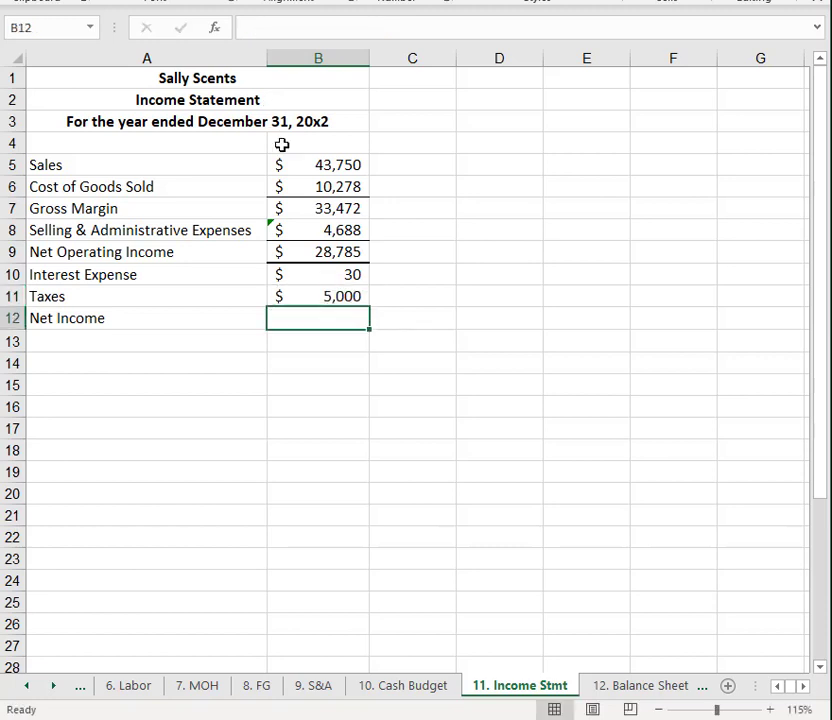
- Calculate Net Income in B12 as Net Operating Income minus Interest Expense and Taxes with the formula +B9-B10-B11
{"action": "type", "text": "+"}
{"action": "left_click", "coordinate": [334, 253]}
{"action": "type", "text": "-"}
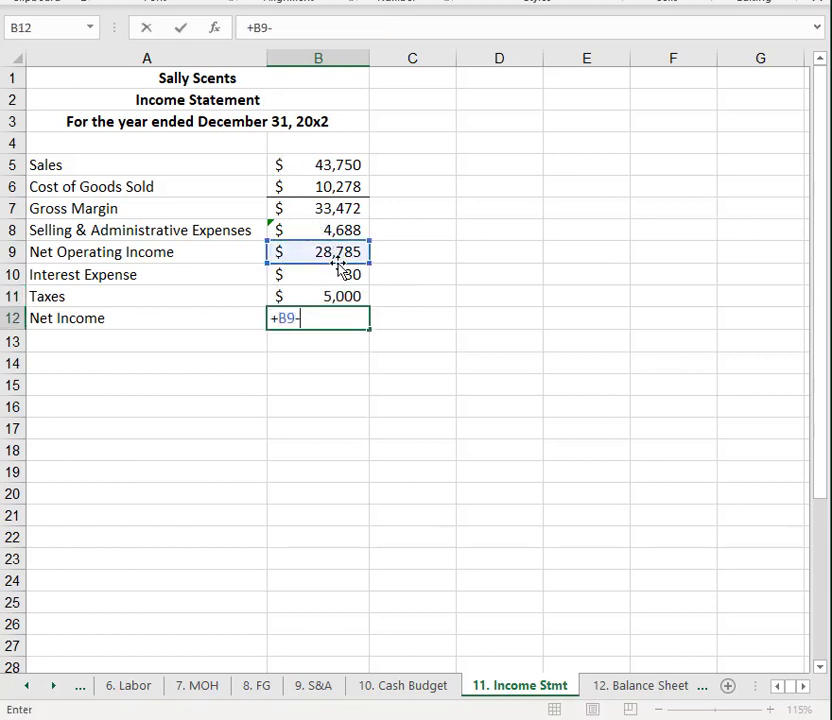
{"action": "left_click", "coordinate": [339, 277]}
{"action": "type", "text": "-"}
{"action": "left_click", "coordinate": [339, 294]}
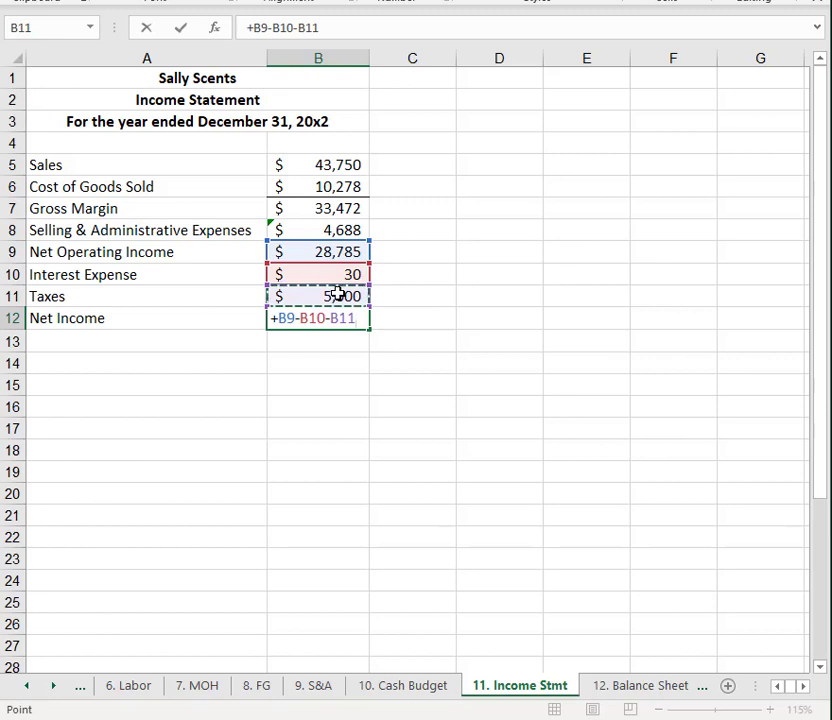
{"action": "key", "text": "Return"}
{"action": "left_click", "coordinate": [349, 448]}
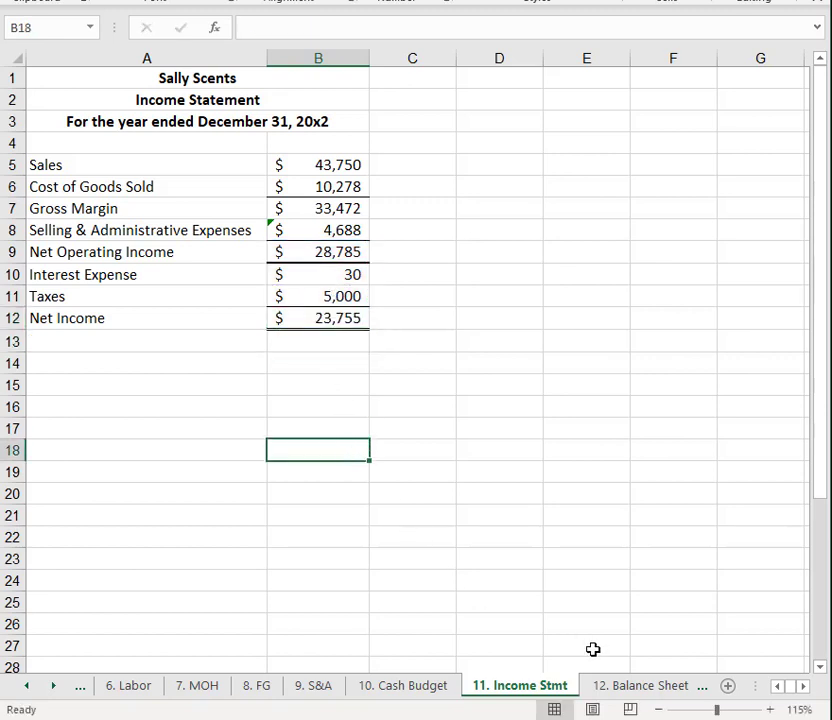
- On the 12. Balance Sheet sheet, link Cash in B7 to the yearly ending cash balance in '10. Cash Budget'!F25
{"action": "left_click", "coordinate": [630, 686]}
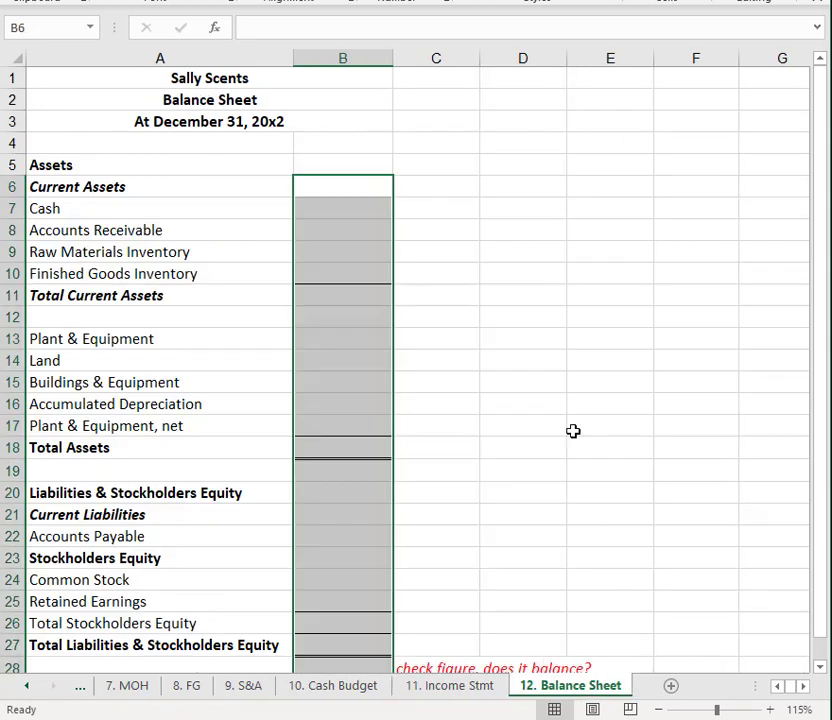
{"action": "left_click", "coordinate": [341, 212]}
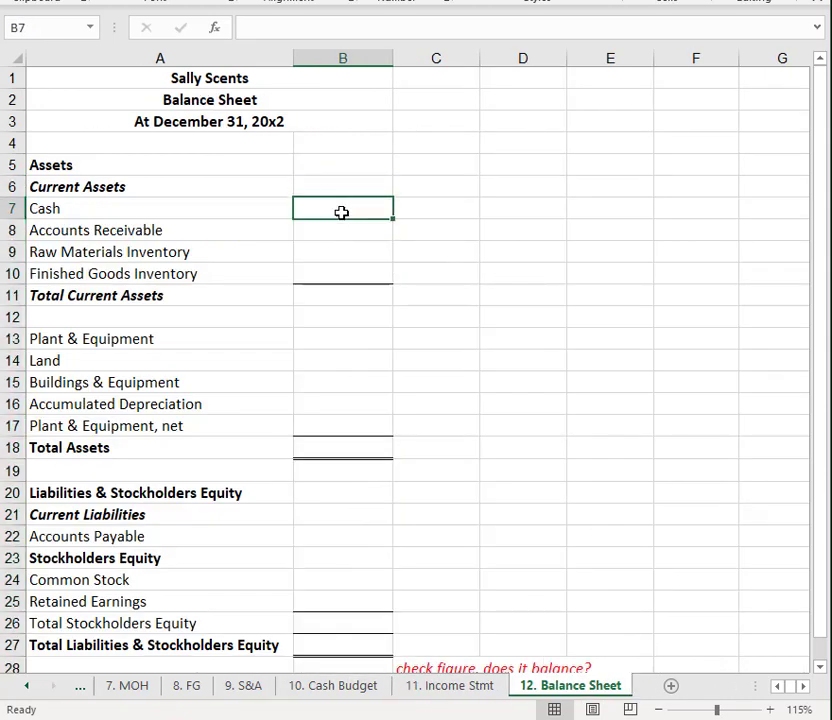
{"action": "type", "text": "+"}
{"action": "left_click", "coordinate": [326, 684]}
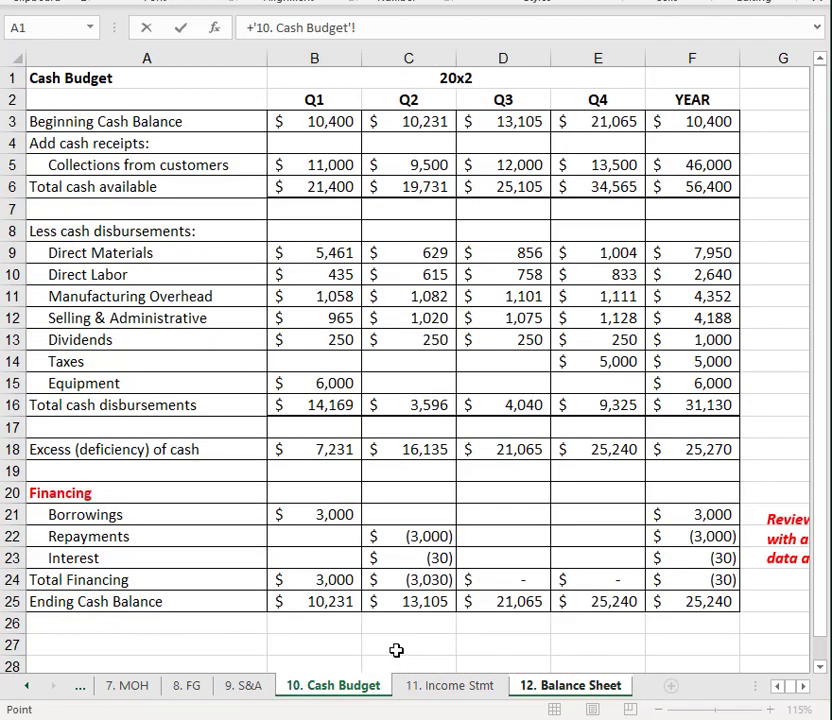
{"action": "left_click", "coordinate": [692, 603]}
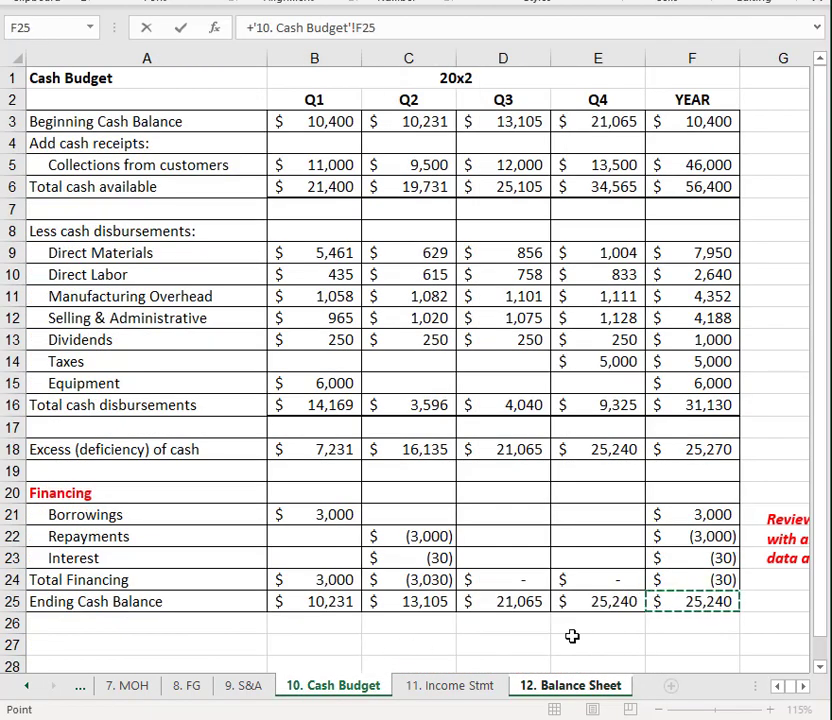
{"action": "key", "text": "Return"}
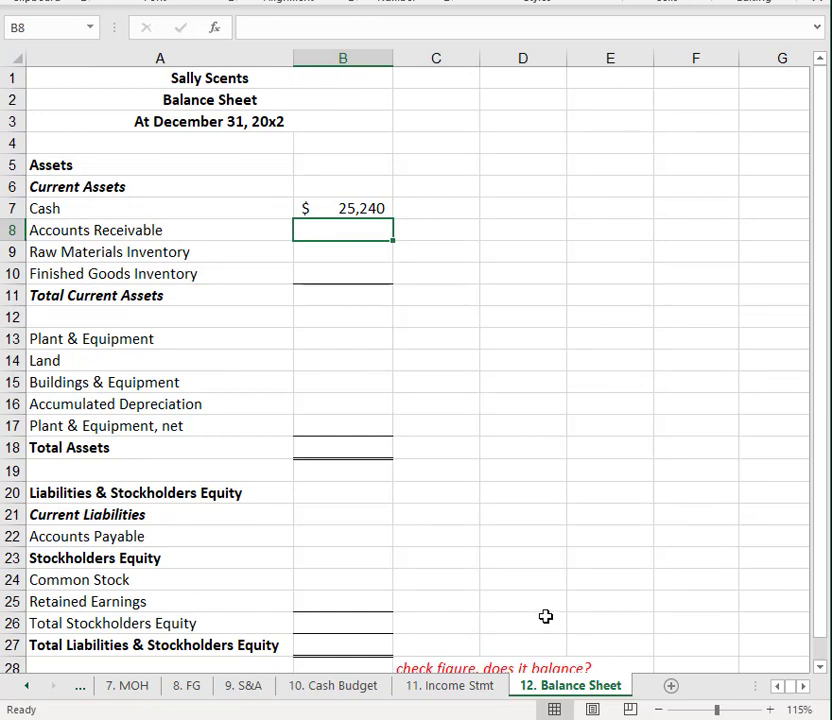
- Link Accounts Receivable in B8 of the balance sheet to the year-end receivables in '1. Sales 2. Collections'!F20
{"action": "type", "text": "+"}
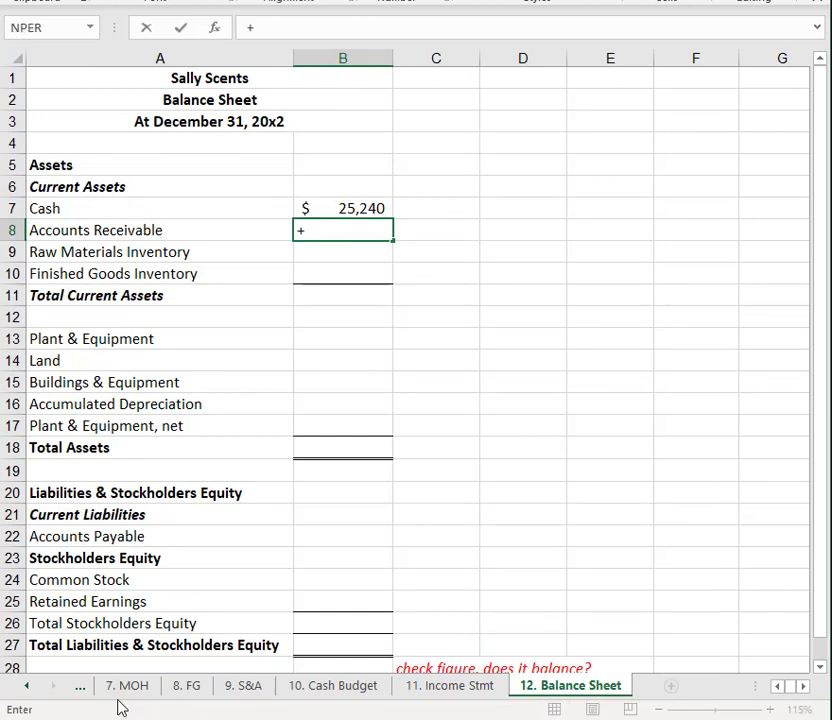
{"action": "left_click", "coordinate": [25, 687]}
{"action": "left_click", "coordinate": [25, 687]}
{"action": "left_click", "coordinate": [25, 687]}
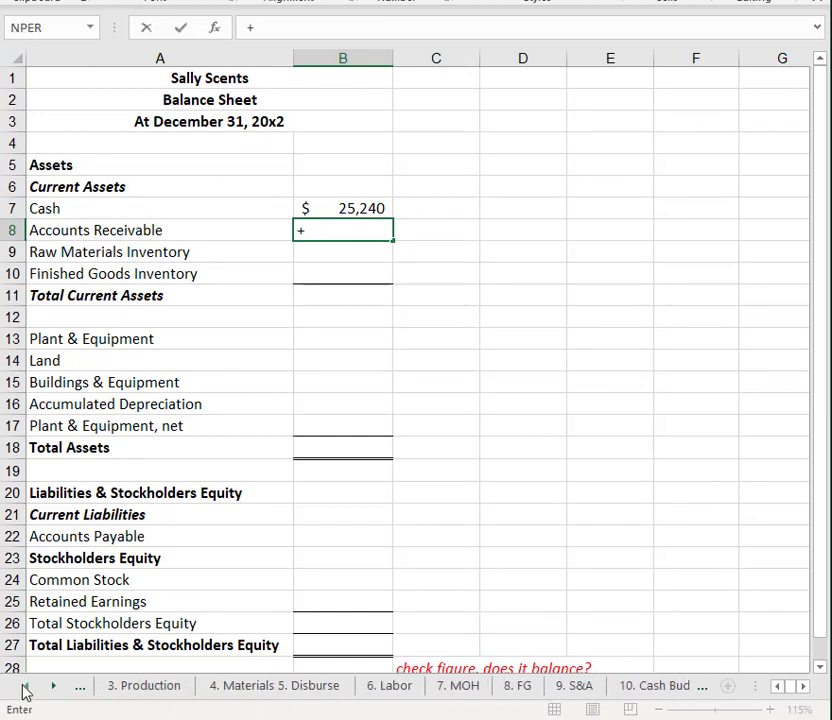
{"action": "left_click", "coordinate": [25, 687]}
{"action": "left_click", "coordinate": [25, 687]}
{"action": "left_click", "coordinate": [275, 688]}
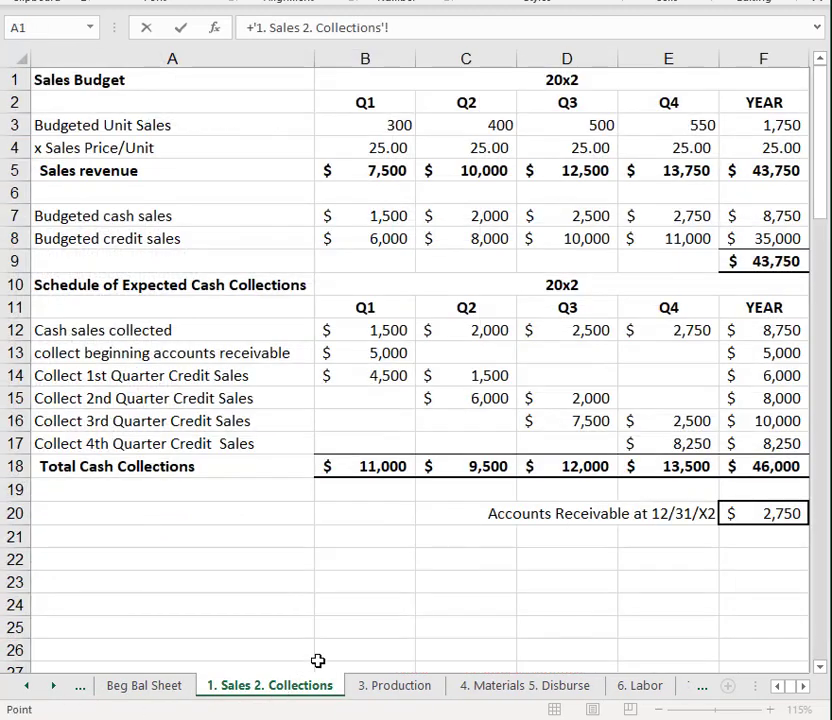
{"action": "left_click", "coordinate": [760, 525]}
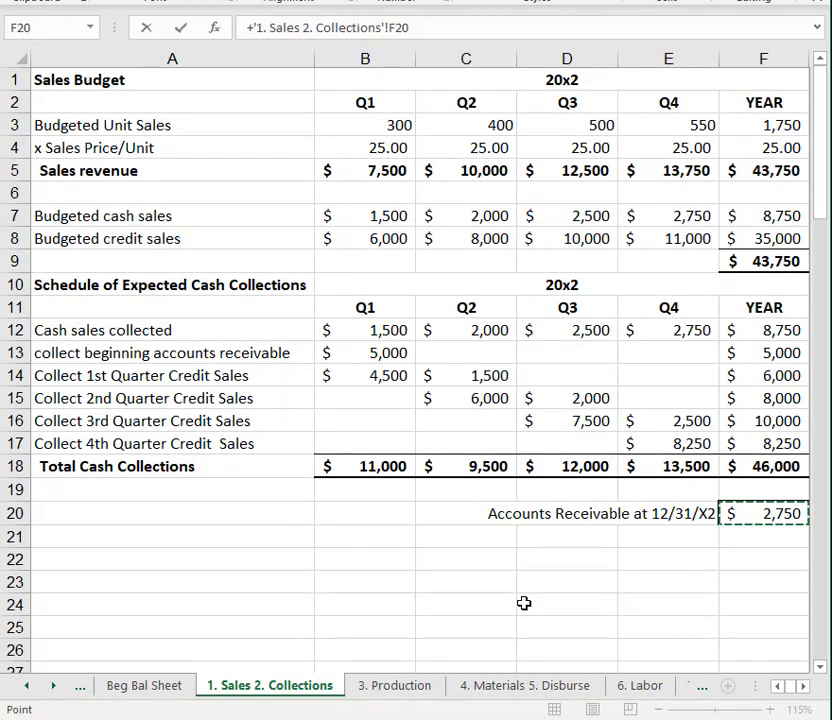
{"action": "key", "text": "Return"}
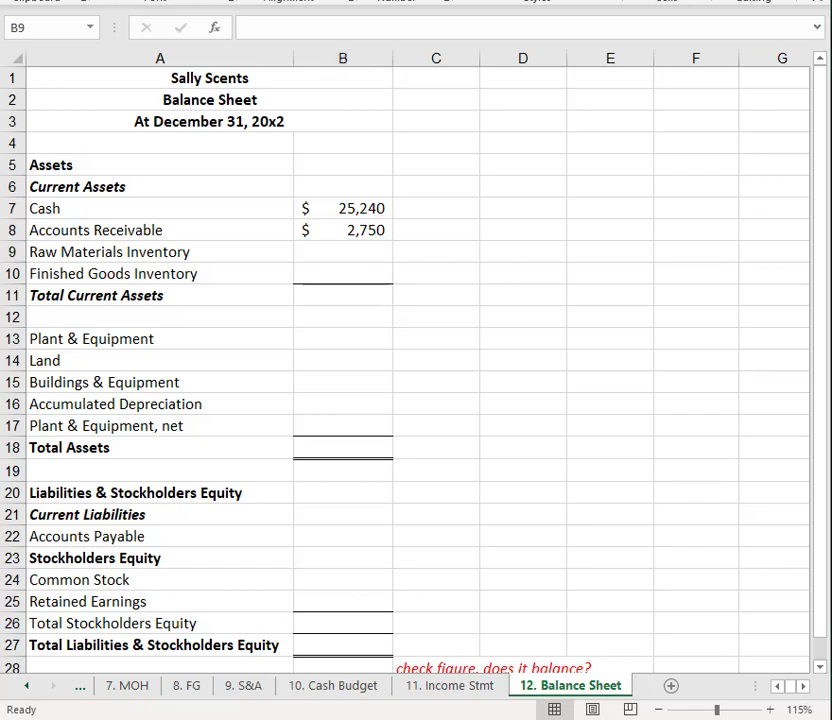
- Start the Raw Materials Inventory formula in B9 with Q4 glass desired ending inventory times unit cost, E7*E11 on the 4. Materials 5. Disburse sheet
{"action": "left_click", "coordinate": [344, 255]}
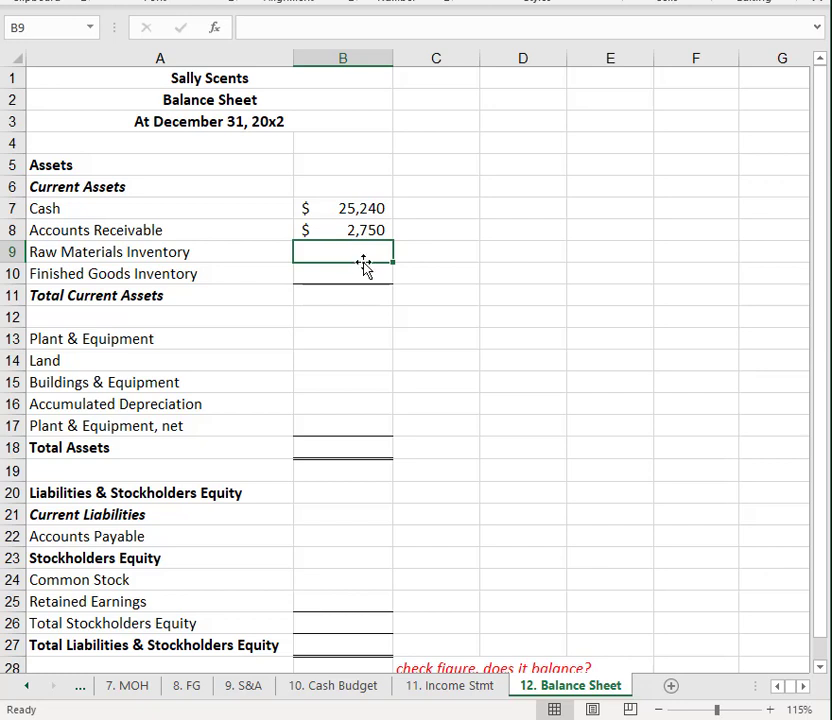
{"action": "type", "text": "+"}
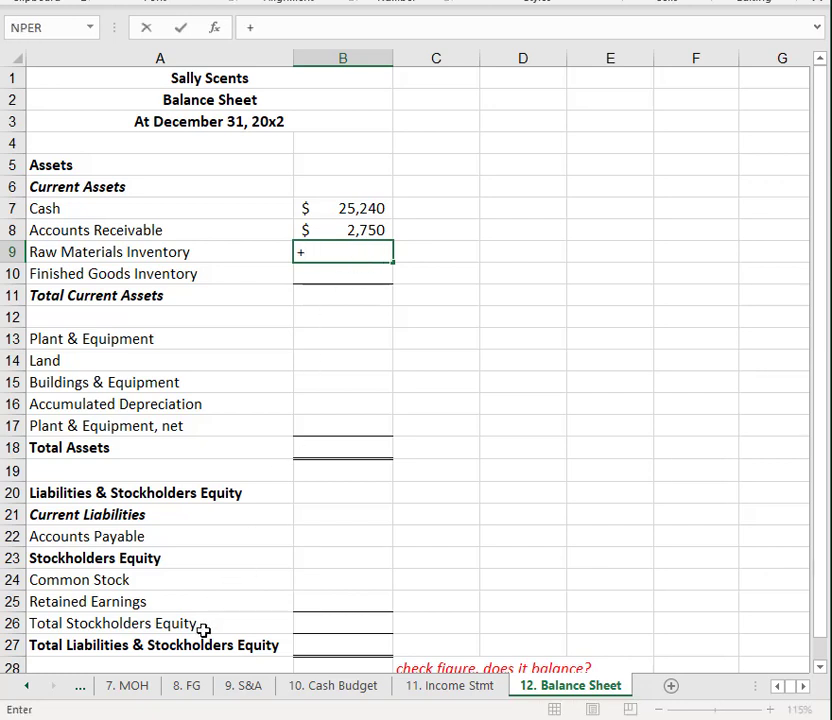
{"action": "left_click", "coordinate": [27, 690]}
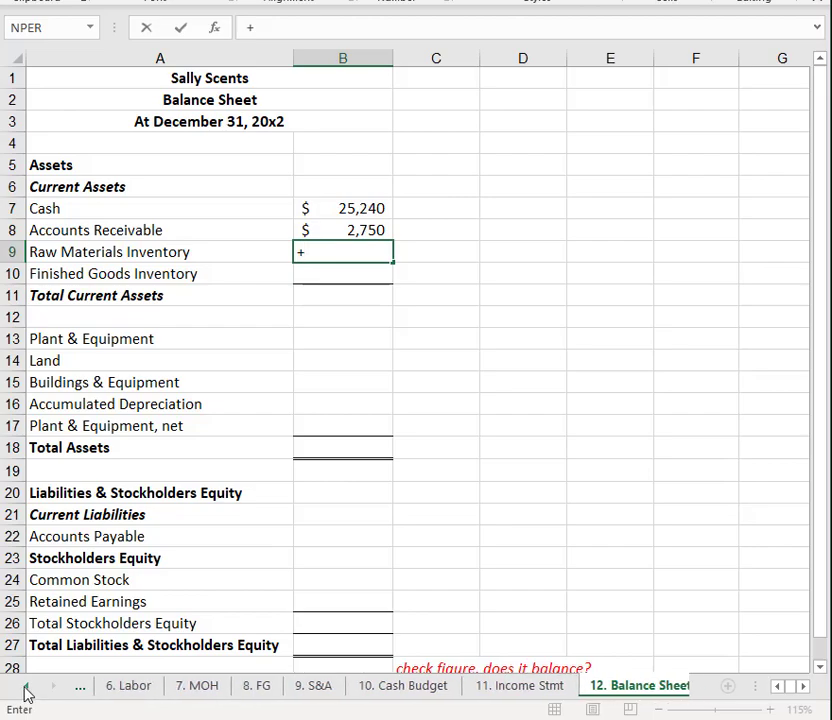
{"action": "left_click", "coordinate": [27, 690]}
{"action": "left_click", "coordinate": [27, 690]}
{"action": "left_click", "coordinate": [171, 688]}
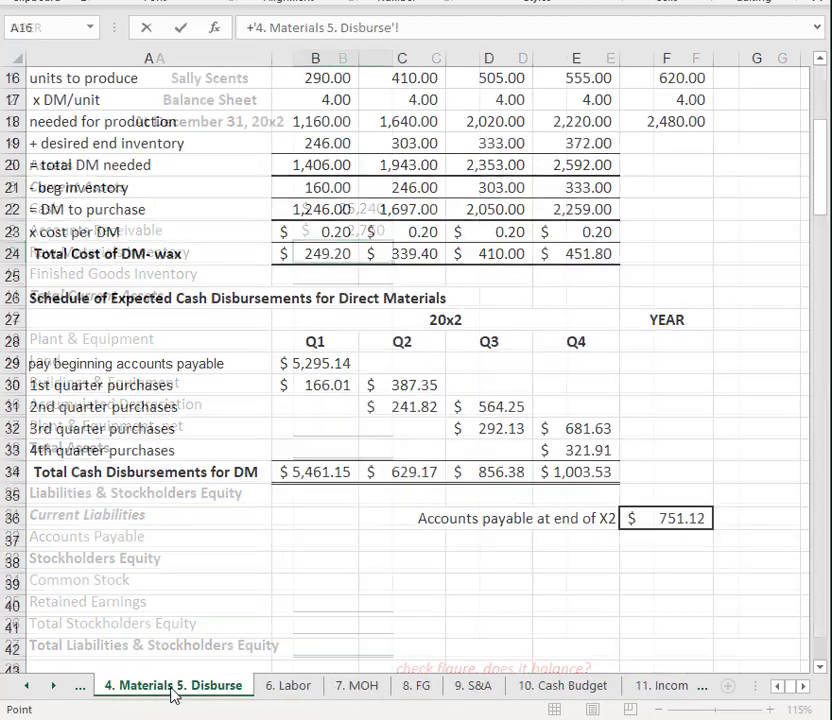
{"action": "scroll", "coordinate": [269, 644], "scroll_direction": "up", "scroll_amount": 5}
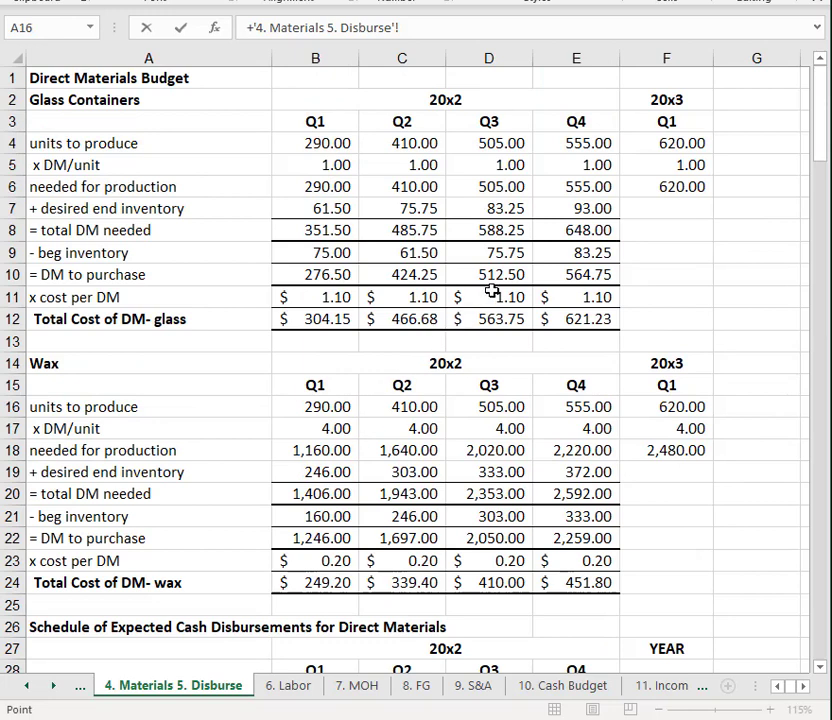
{"action": "left_click", "coordinate": [606, 209]}
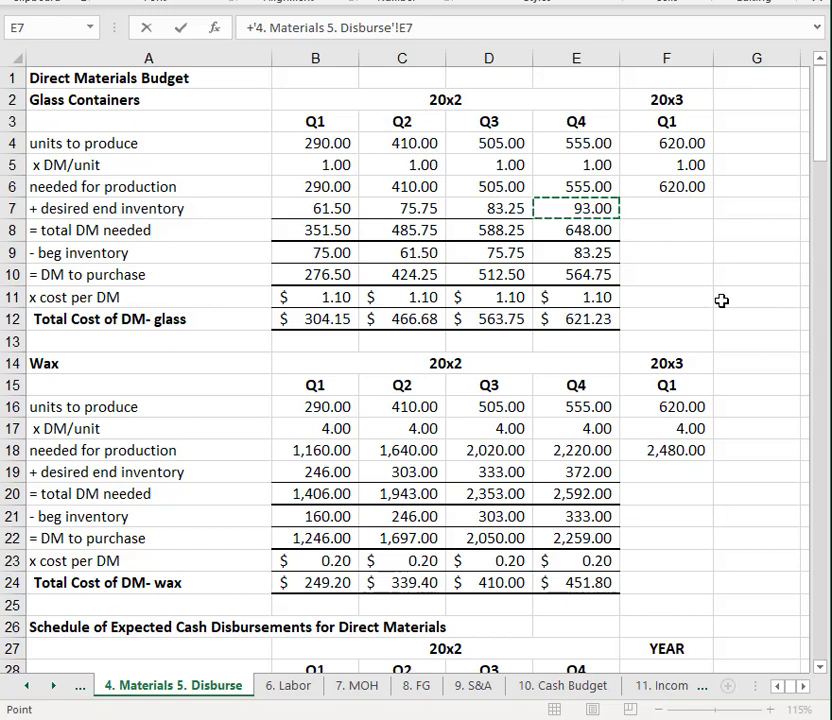
{"action": "type", "text": "*"}
{"action": "left_click", "coordinate": [589, 297]}
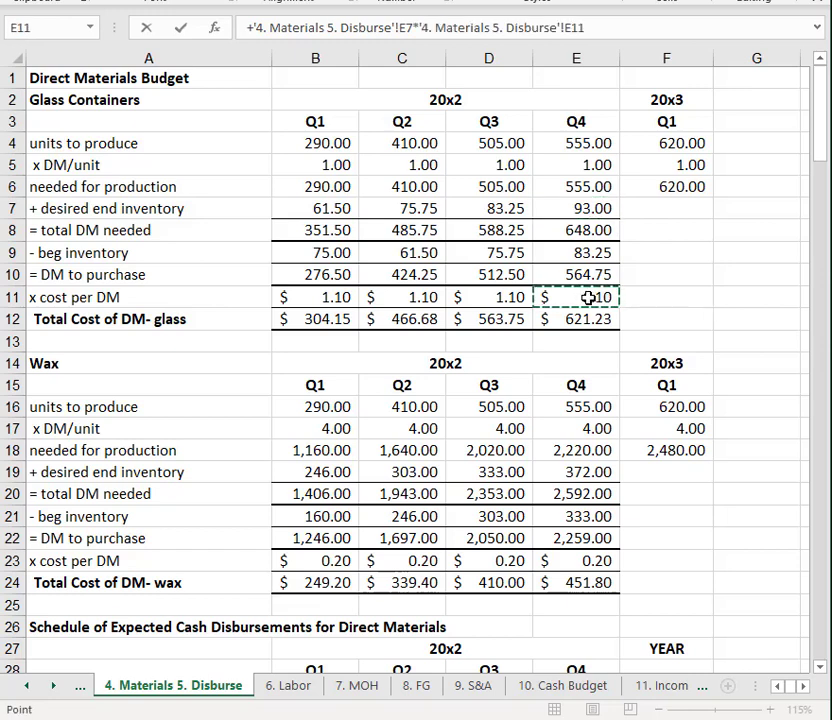
- Add Q4 wax desired ending inventory times its unit cost, E19*E23, to the Raw Materials Inventory formula and complete it
{"action": "type", "text": "+"}
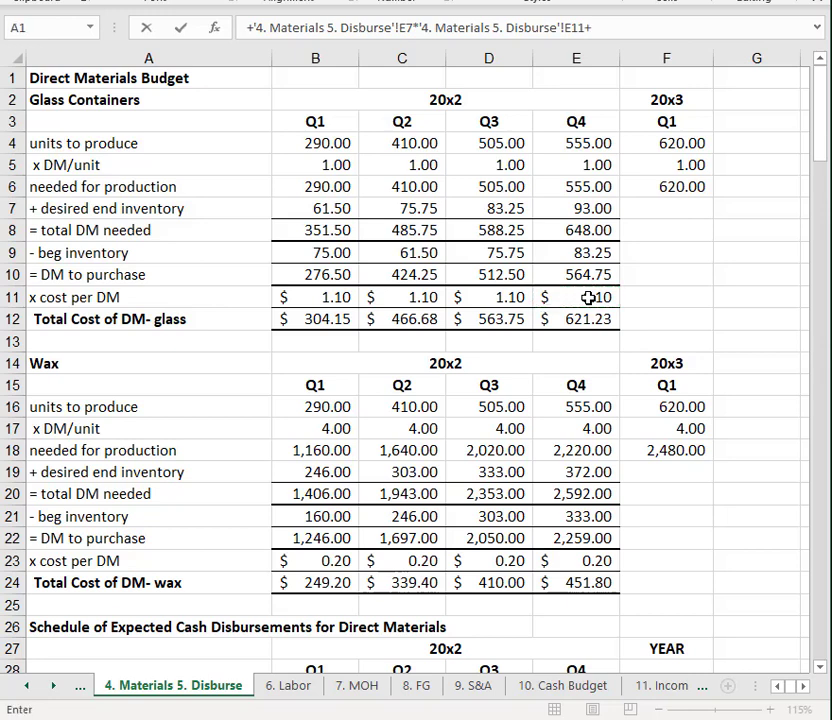
{"action": "left_click", "coordinate": [556, 470]}
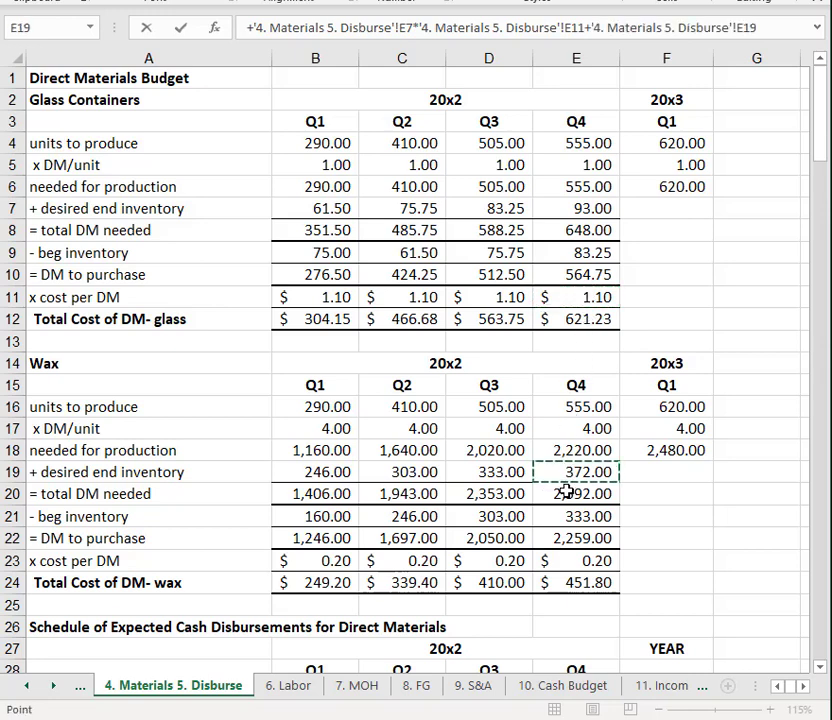
{"action": "type", "text": "*"}
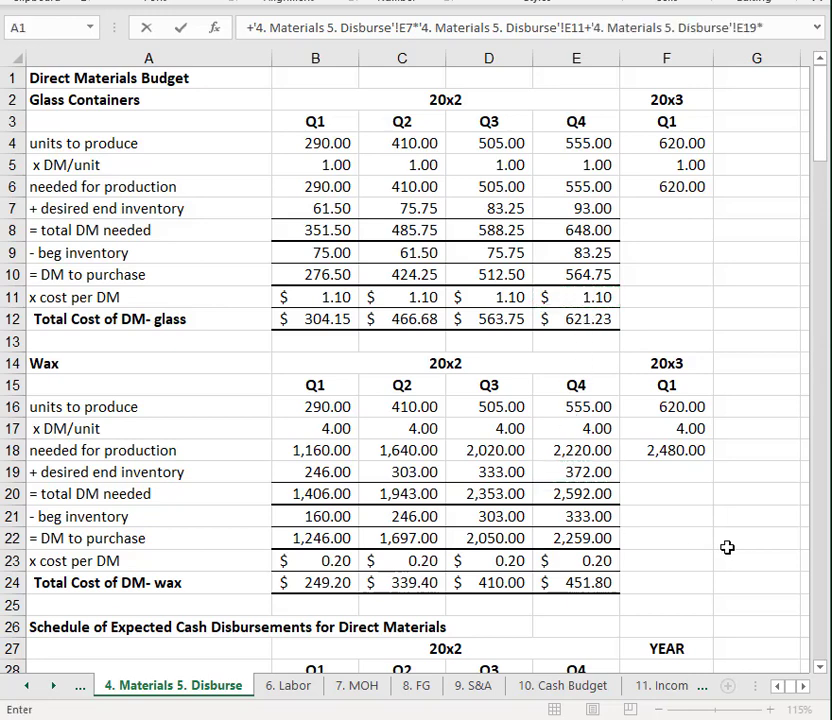
{"action": "left_click", "coordinate": [560, 564]}
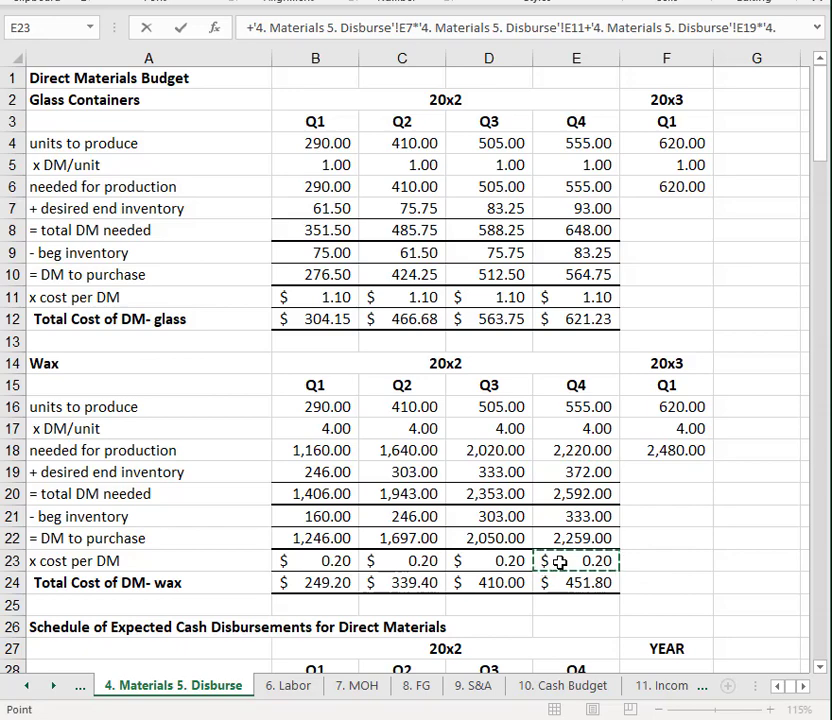
{"action": "key", "text": "Return"}
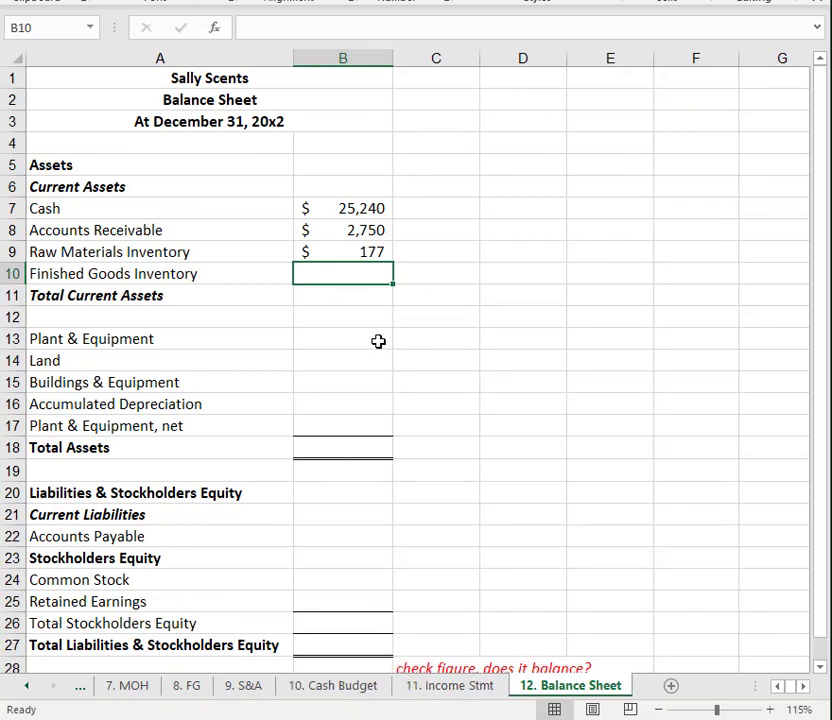
- Calculate Finished Goods Inventory in B10 as '3. Production'!E6 times the unit product cost in '8. FG'!D8, and sum the current assets in B11
{"action": "type", "text": "+"}
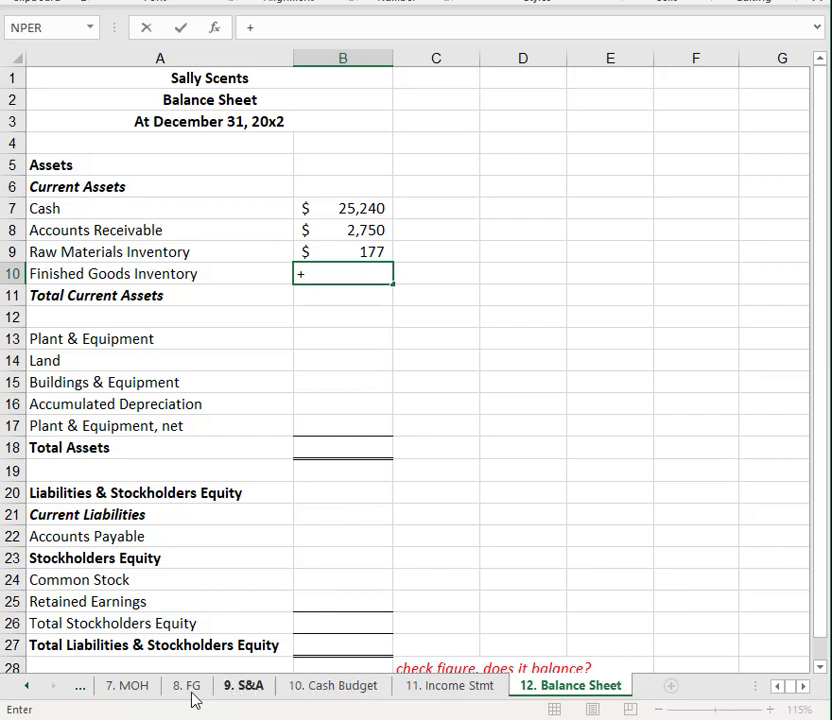
{"action": "left_click", "coordinate": [27, 686]}
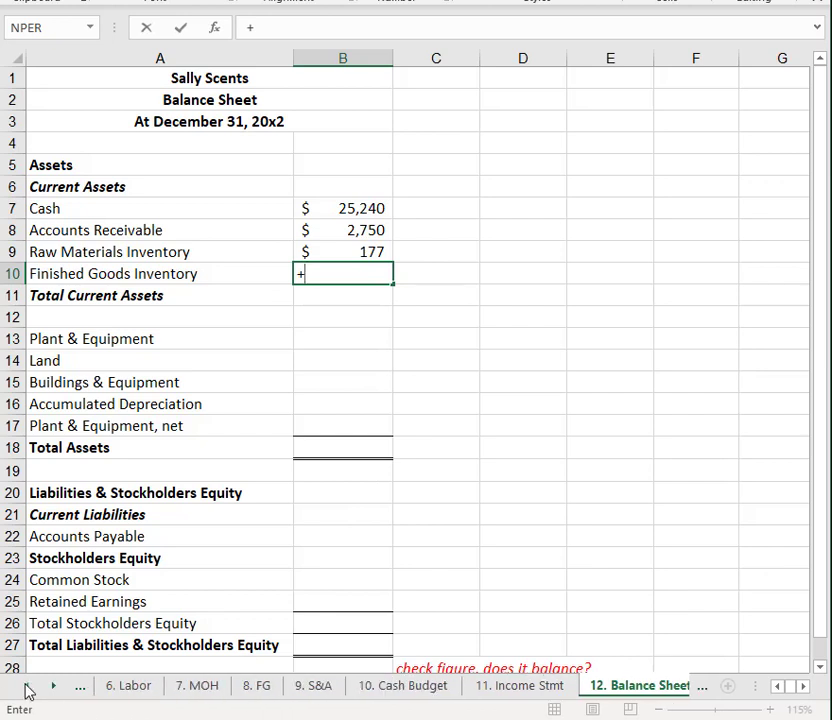
{"action": "left_click", "coordinate": [27, 686]}
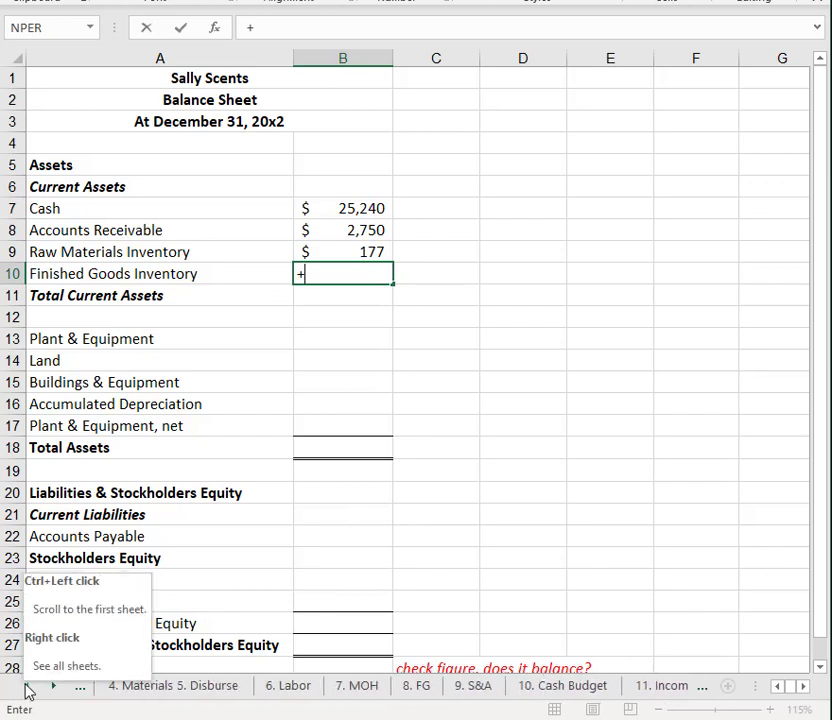
{"action": "left_click", "coordinate": [27, 686]}
{"action": "left_click", "coordinate": [156, 686]}
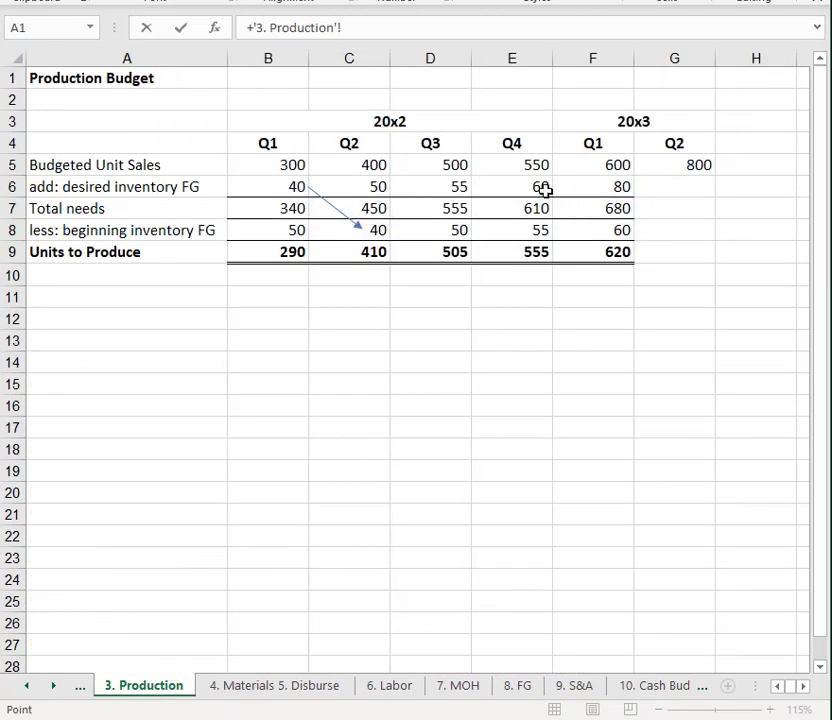
{"action": "left_click", "coordinate": [512, 186]}
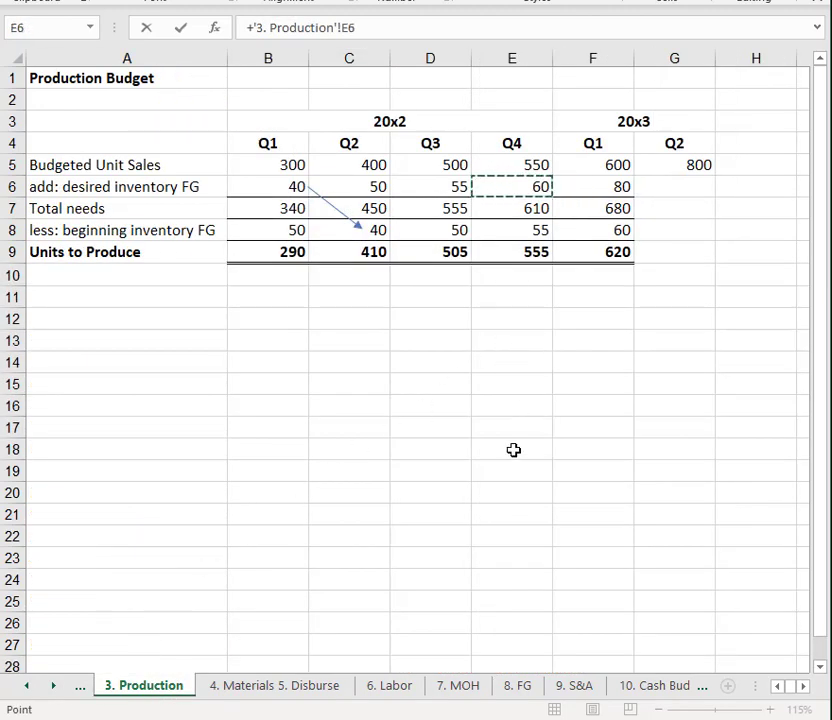
{"action": "type", "text": "*"}
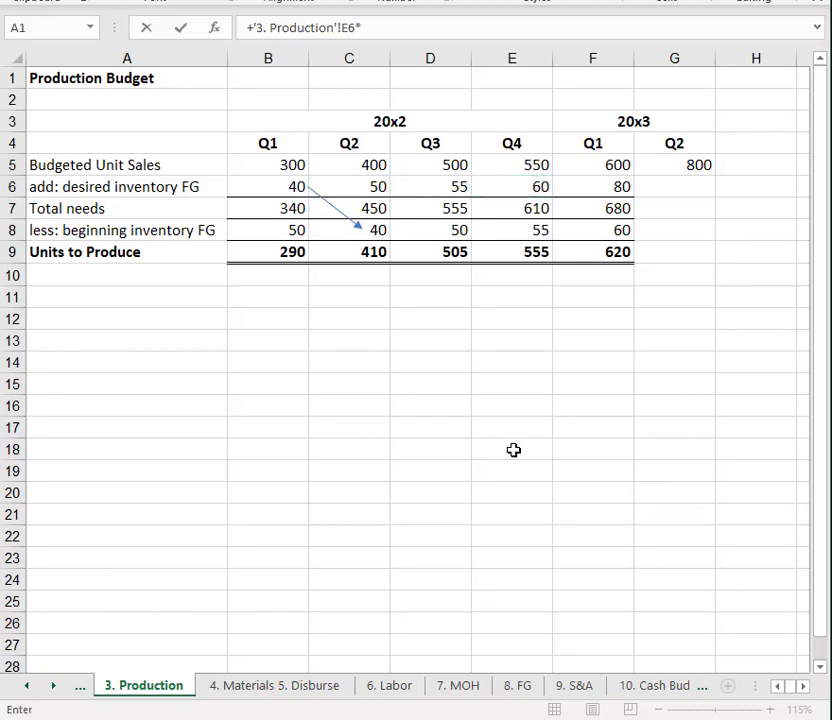
{"action": "left_click", "coordinate": [513, 684]}
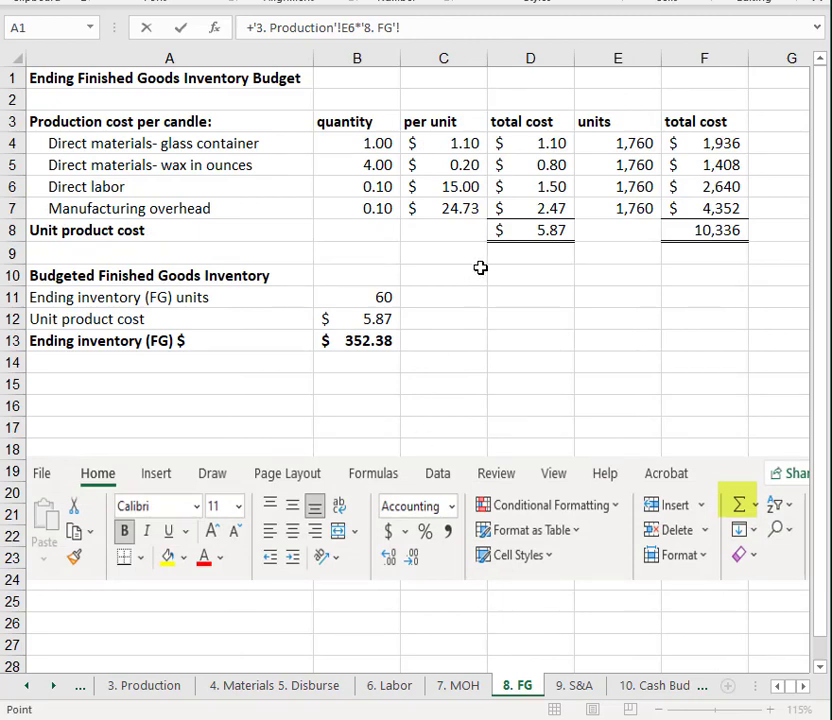
{"action": "left_click", "coordinate": [521, 228]}
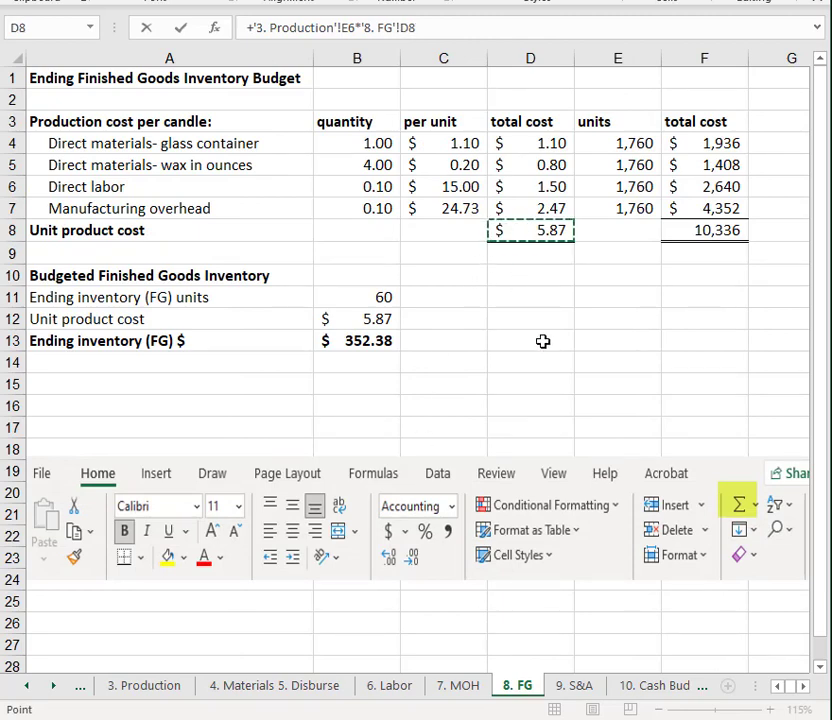
{"action": "key", "text": "Return"}
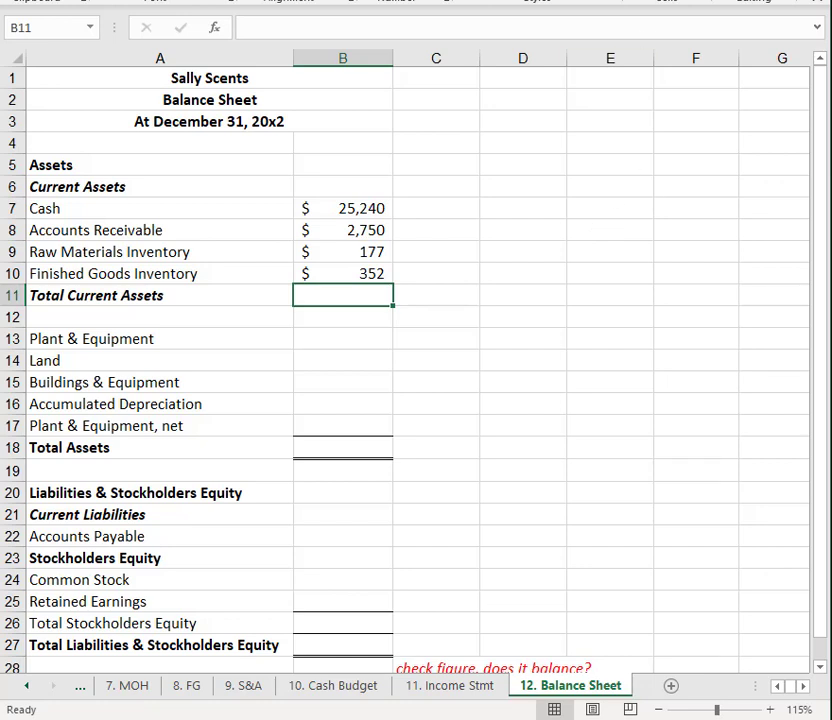
{"action": "key", "text": "alt+equal"}
{"action": "key", "text": "Return"}
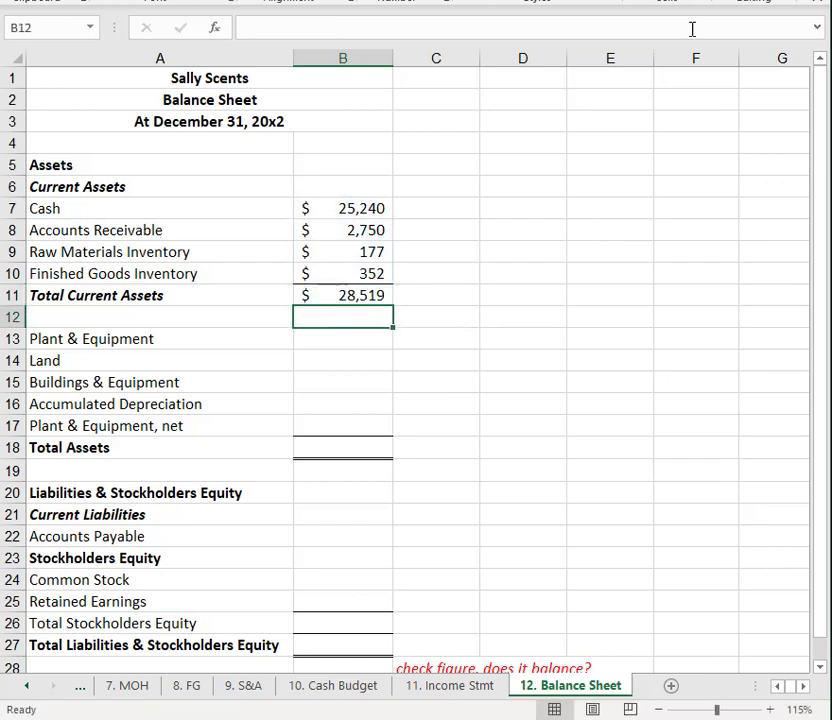
- Link Land in B14 of the balance sheet to the beginning land balance in 'Beg Bal Sheet'!B14
{"action": "left_click", "coordinate": [340, 366]}
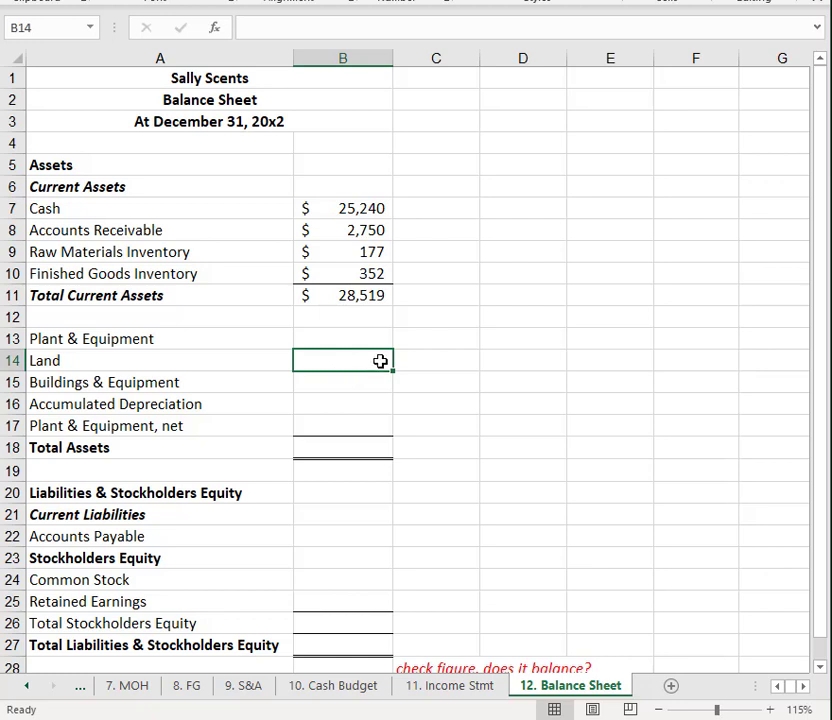
{"action": "type", "text": "+"}
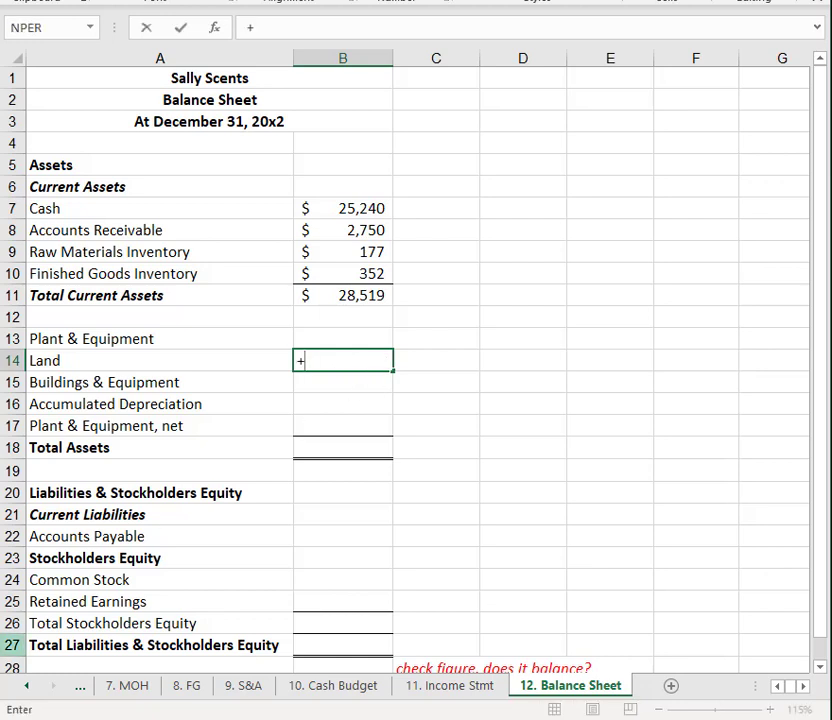
{"action": "left_click", "coordinate": [24, 688]}
{"action": "left_click", "coordinate": [25, 688]}
{"action": "left_click", "coordinate": [25, 692]}
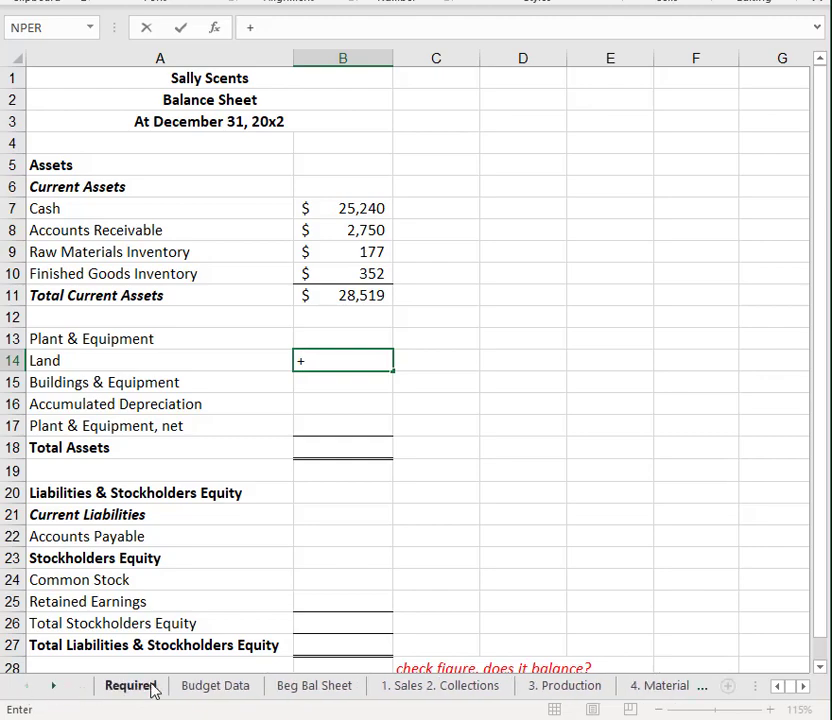
{"action": "left_click", "coordinate": [322, 686]}
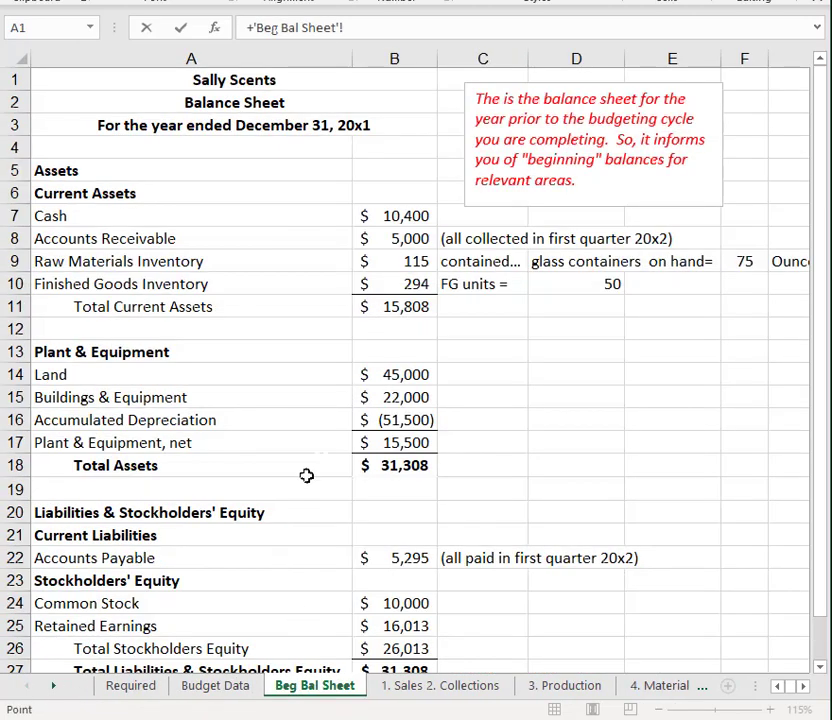
{"action": "left_click", "coordinate": [418, 374]}
{"action": "key", "text": "Return"}
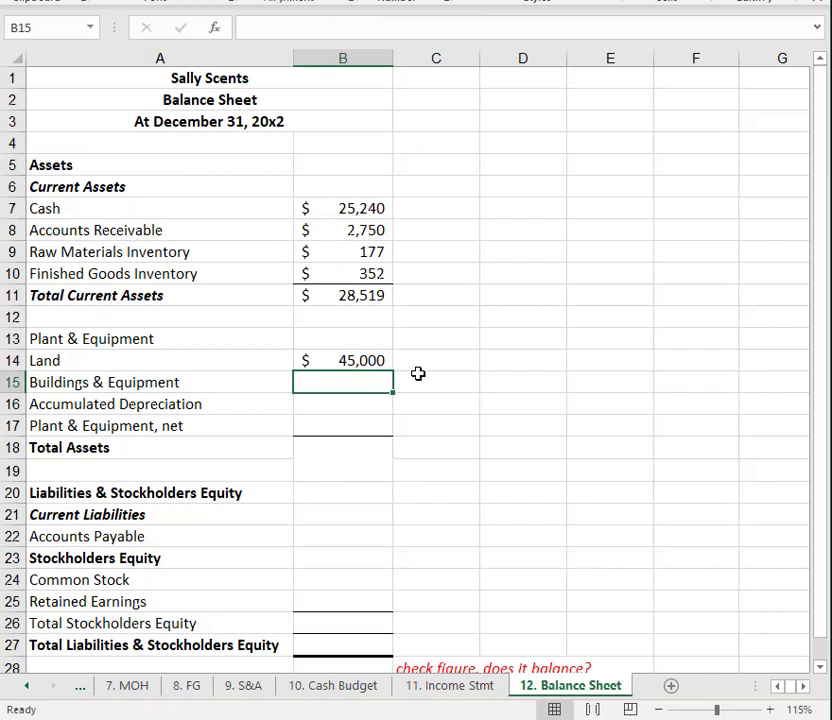
- Start the Buildings & Equipment formula in B15 with the beginning balance in 'Beg Bal Sheet'!B15
{"action": "type", "text": "+"}
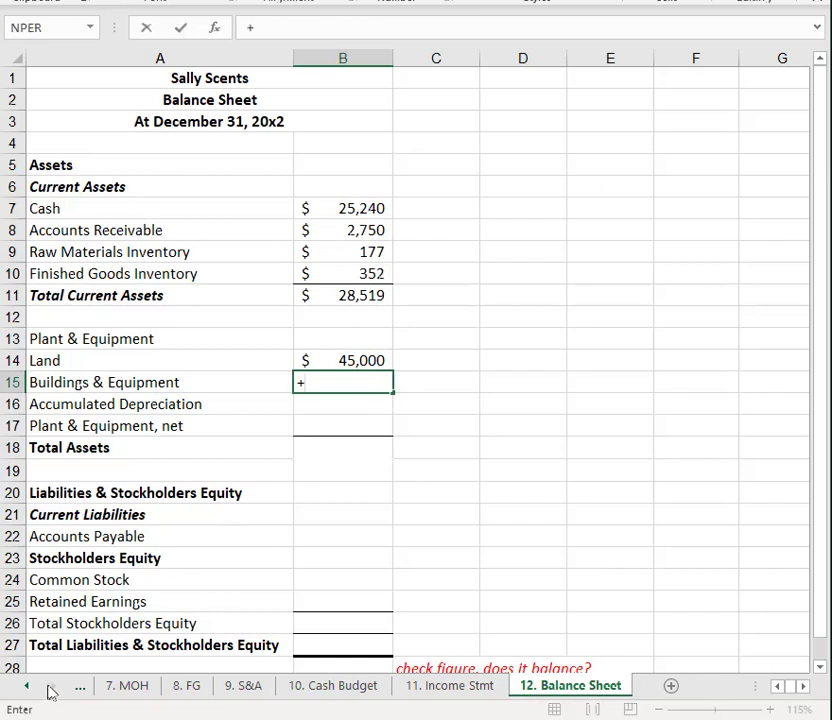
{"action": "left_click", "coordinate": [22, 686]}
{"action": "left_click", "coordinate": [22, 686]}
{"action": "left_click", "coordinate": [22, 686]}
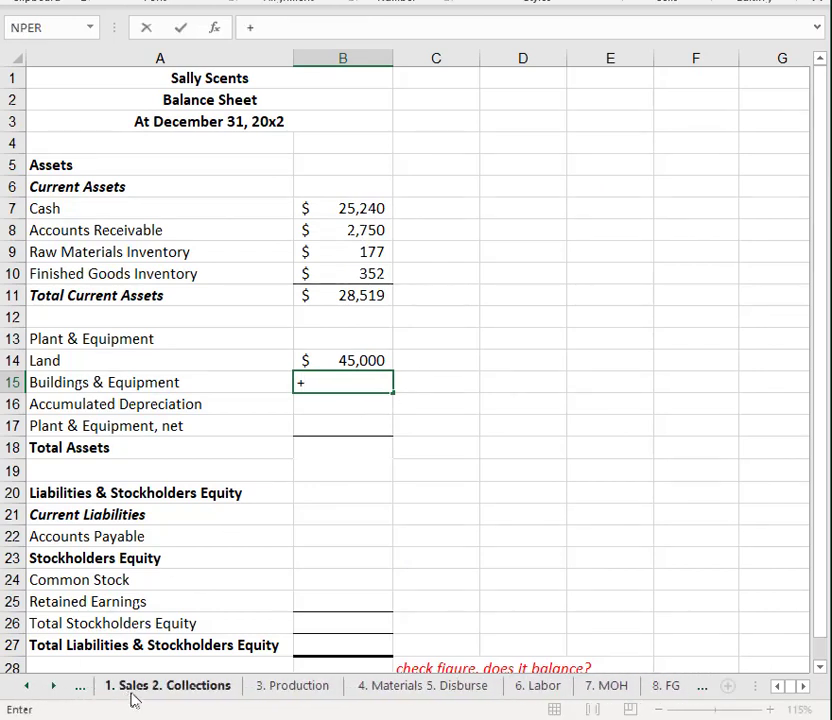
{"action": "left_click", "coordinate": [26, 688]}
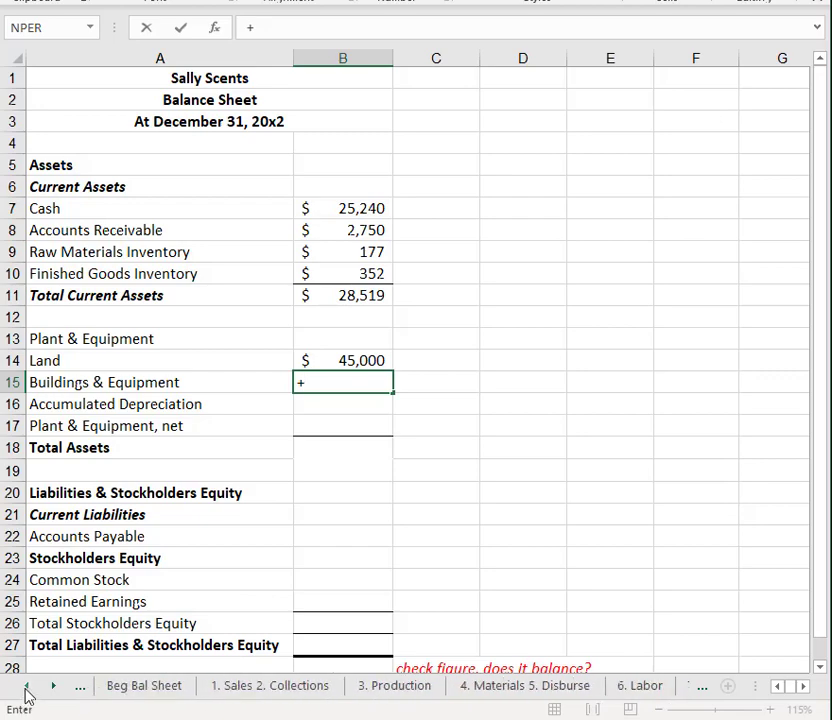
{"action": "left_click", "coordinate": [26, 688]}
{"action": "left_click", "coordinate": [236, 689]}
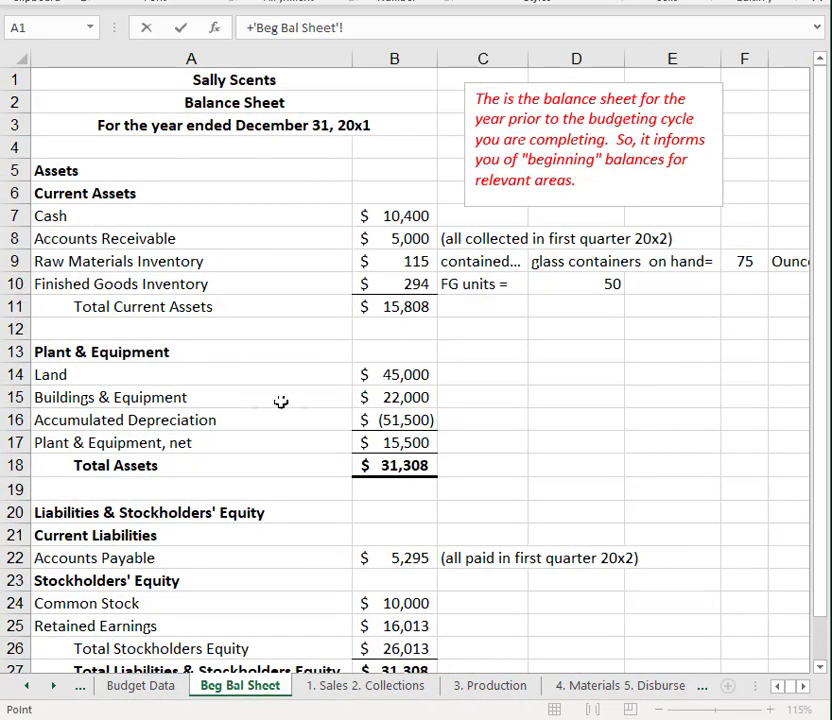
{"action": "left_click", "coordinate": [398, 396]}
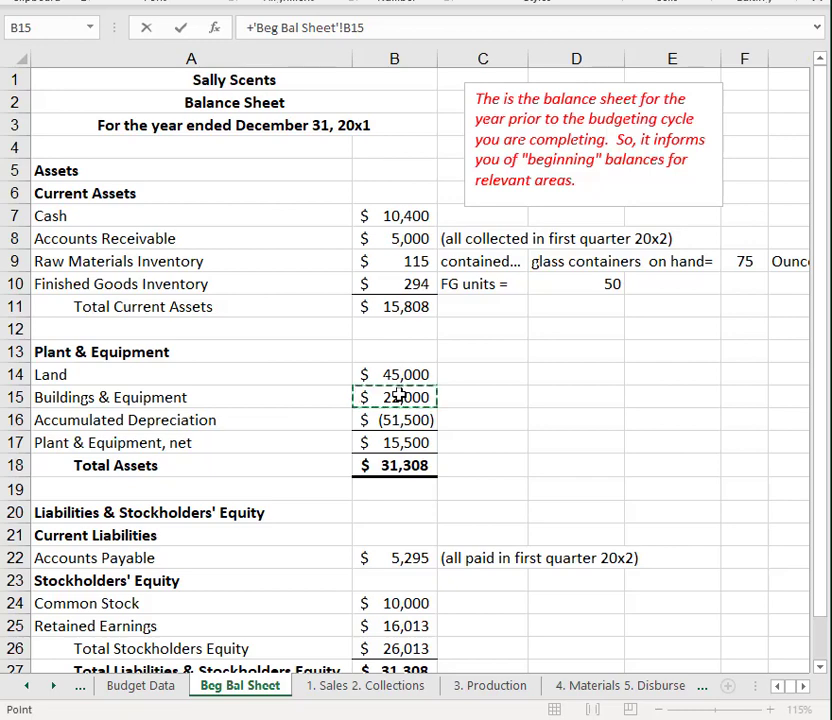
- Add the yearly equipment purchases in '10. Cash Budget'!F15 to the Buildings & Equipment formula and complete it
{"action": "type", "text": "+"}
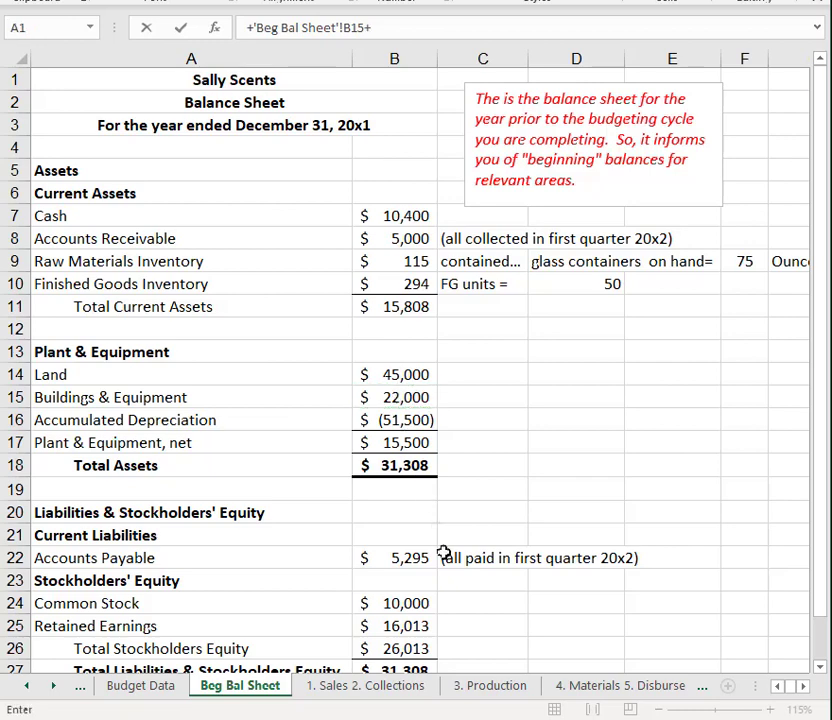
{"action": "left_click", "coordinate": [53, 686]}
{"action": "left_click", "coordinate": [53, 686]}
{"action": "left_click", "coordinate": [53, 686]}
{"action": "left_click", "coordinate": [53, 686]}
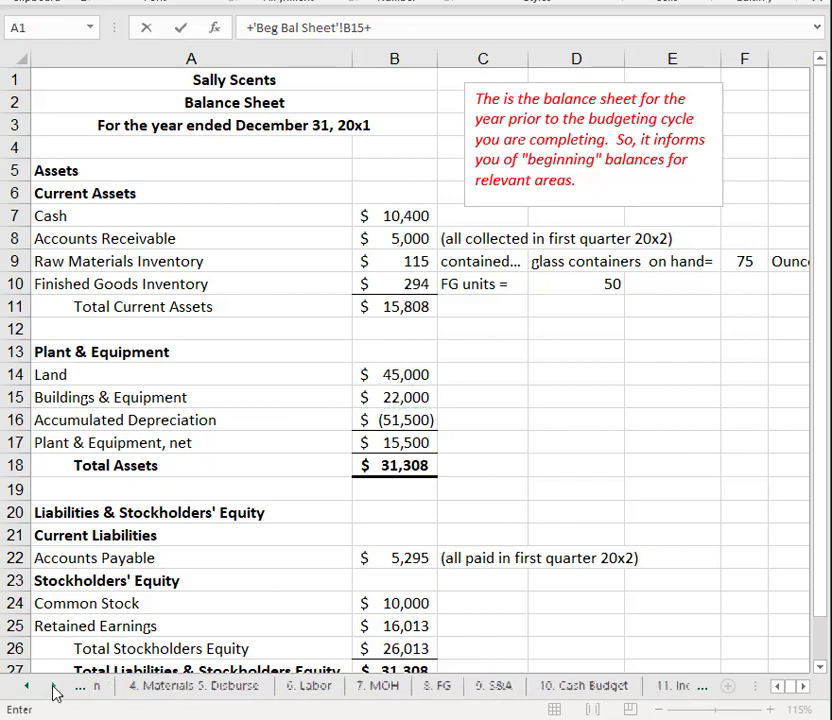
{"action": "left_click", "coordinate": [563, 686]}
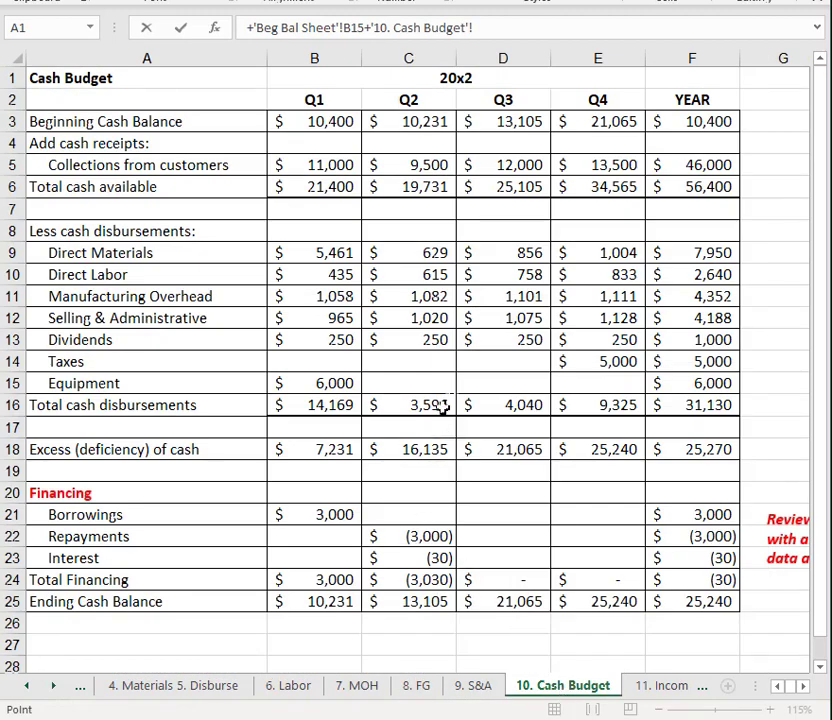
{"action": "left_click", "coordinate": [700, 383]}
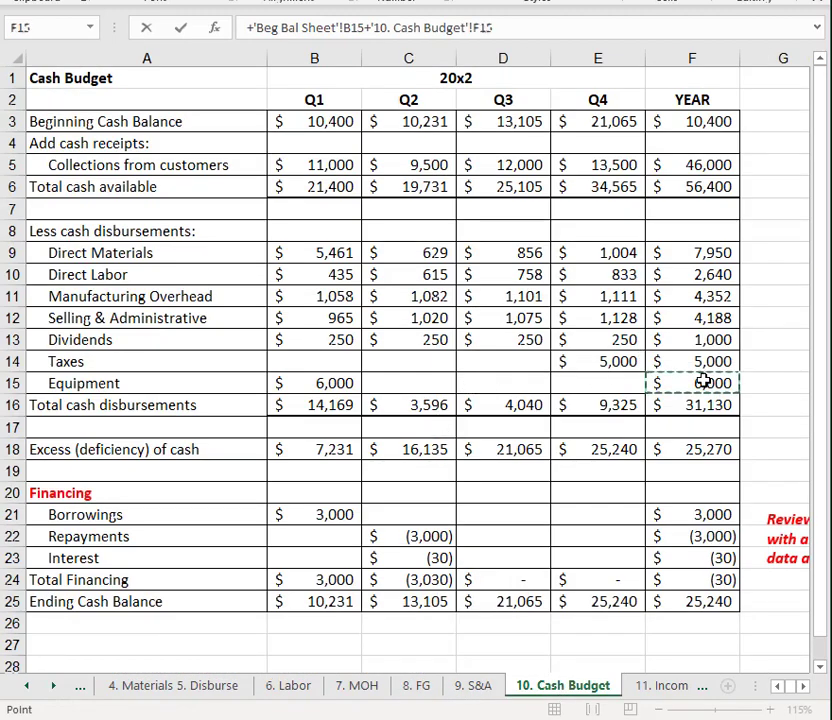
{"action": "key", "text": "Return"}
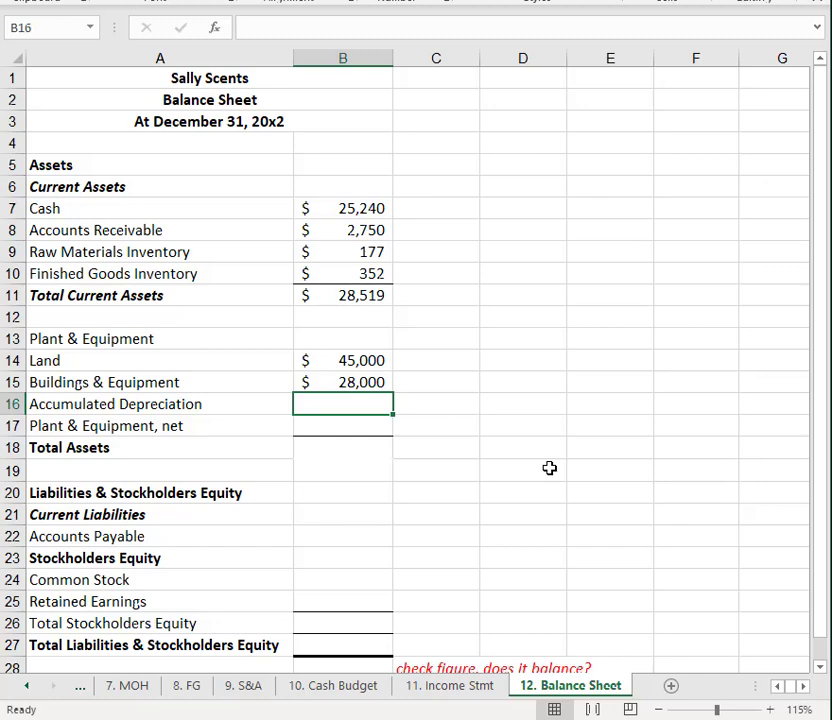
{"action": "type", "text": "+"}
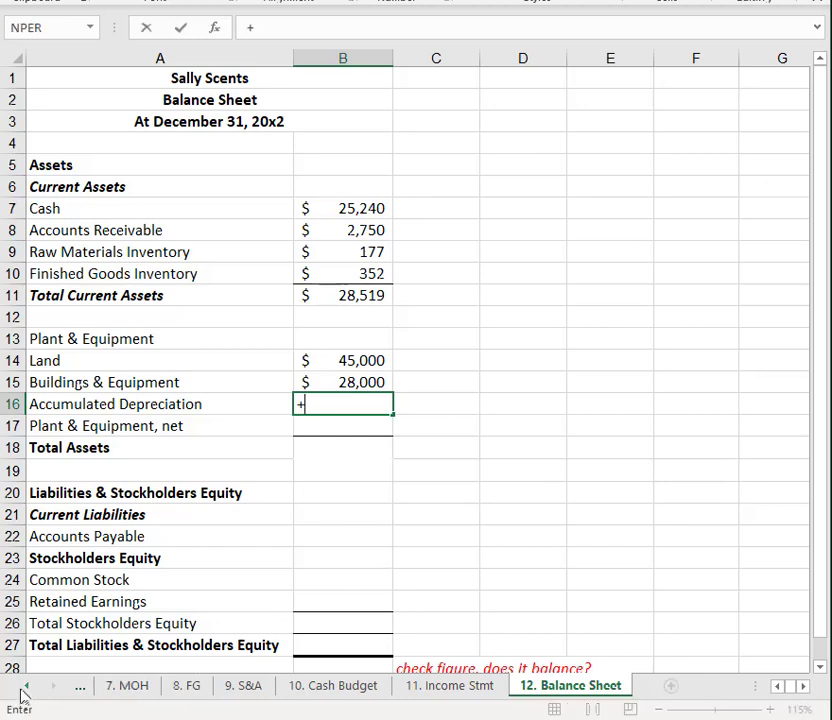
{"action": "left_click", "coordinate": [26, 688]}
{"action": "left_click", "coordinate": [26, 688]}
{"action": "left_click", "coordinate": [26, 688]}
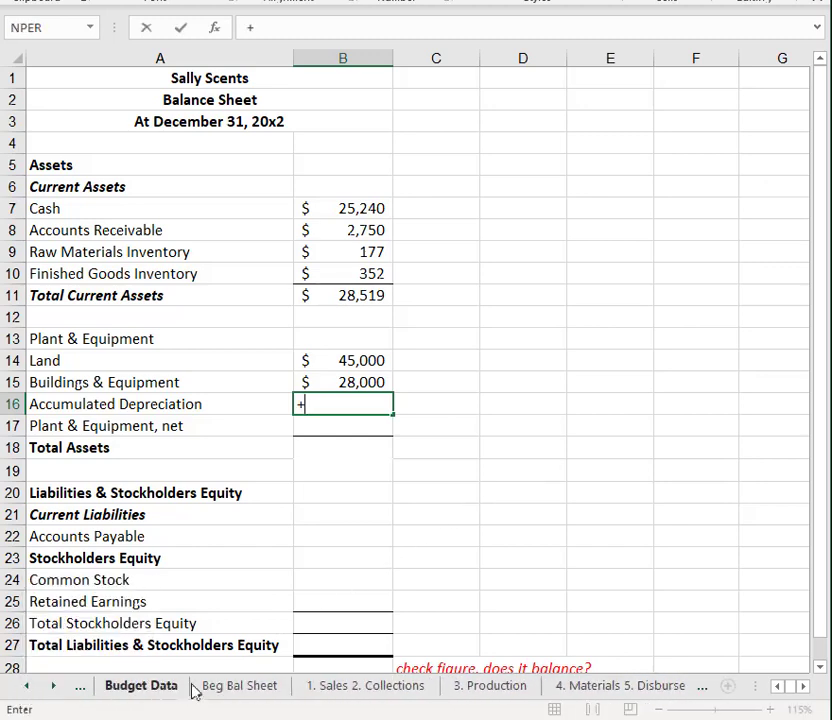
{"action": "left_click", "coordinate": [226, 688]}
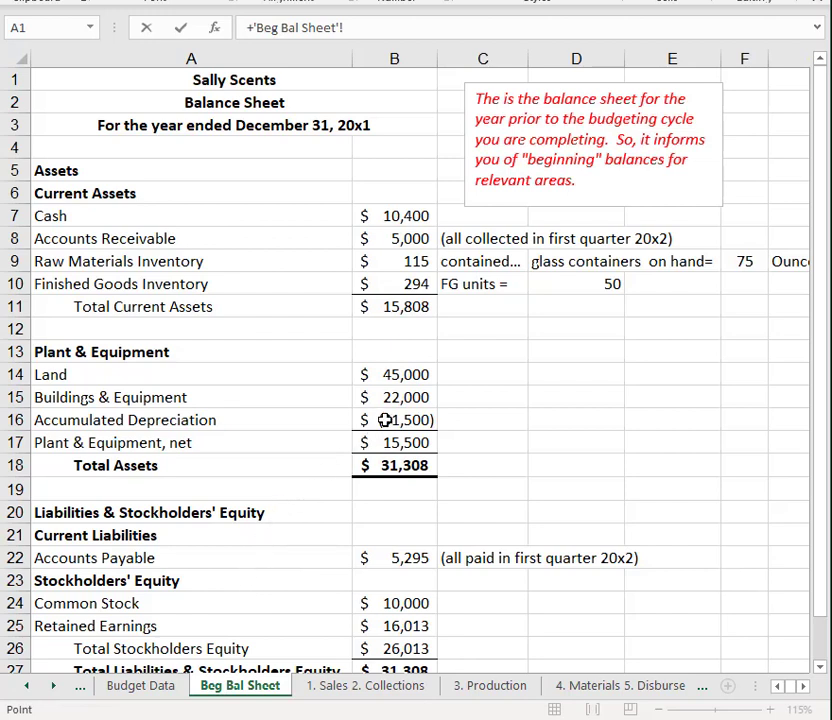
{"action": "left_click", "coordinate": [385, 420]}
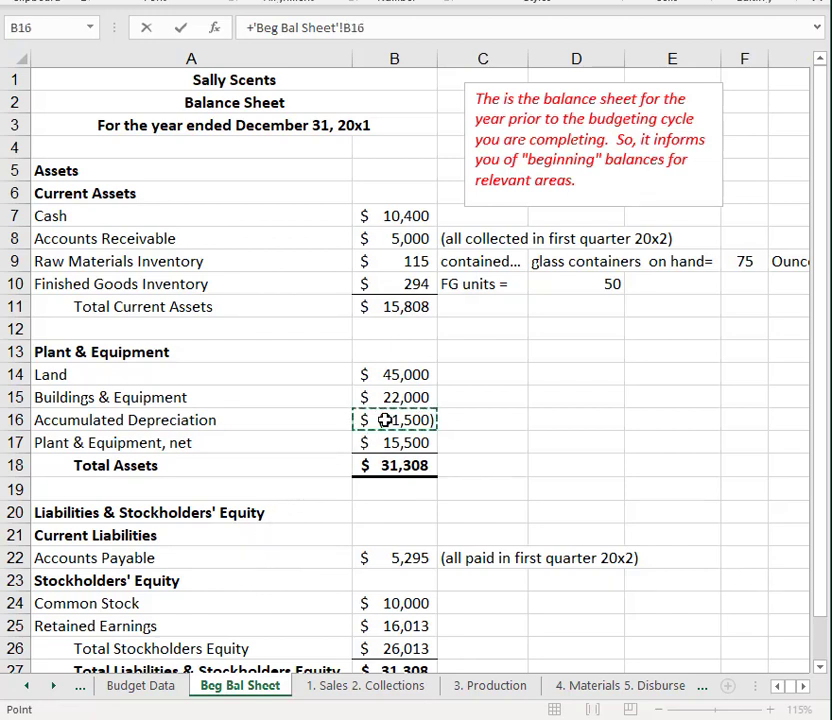
{"action": "type", "text": "-"}
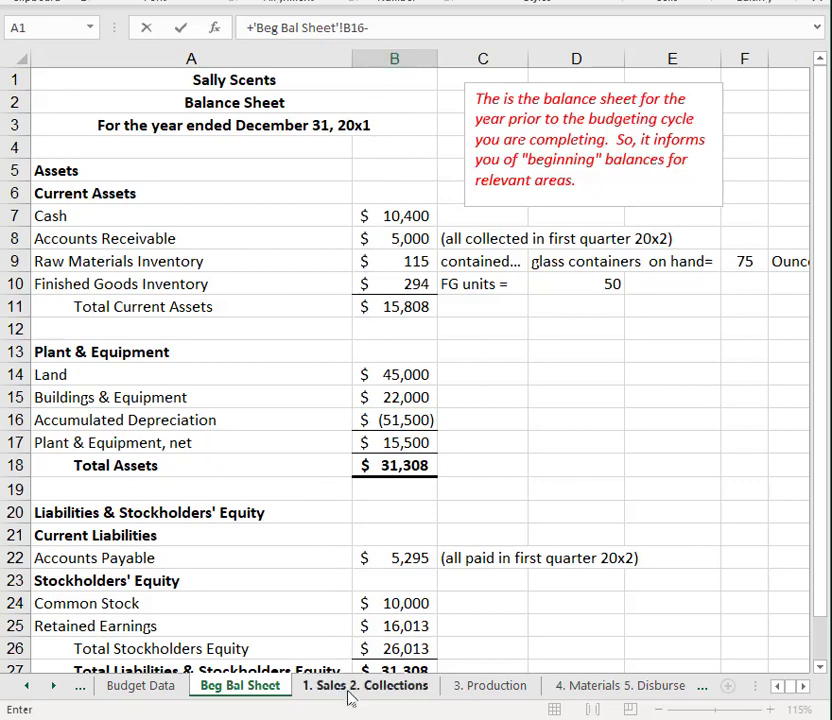
{"action": "left_click", "coordinate": [54, 686]}
{"action": "left_click", "coordinate": [54, 686]}
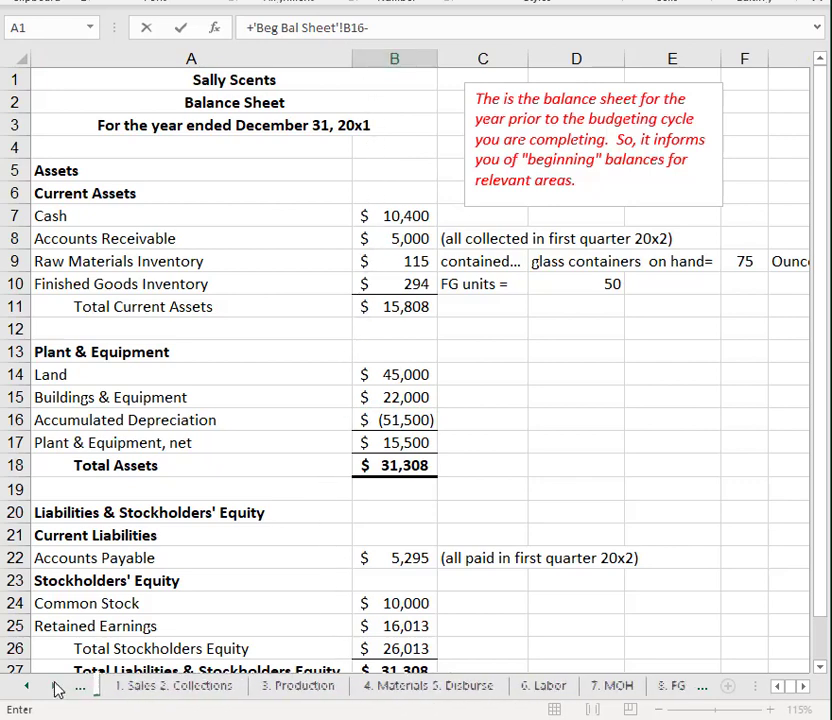
{"action": "left_click", "coordinate": [54, 686]}
{"action": "left_click", "coordinate": [54, 686]}
{"action": "left_click", "coordinate": [474, 690]}
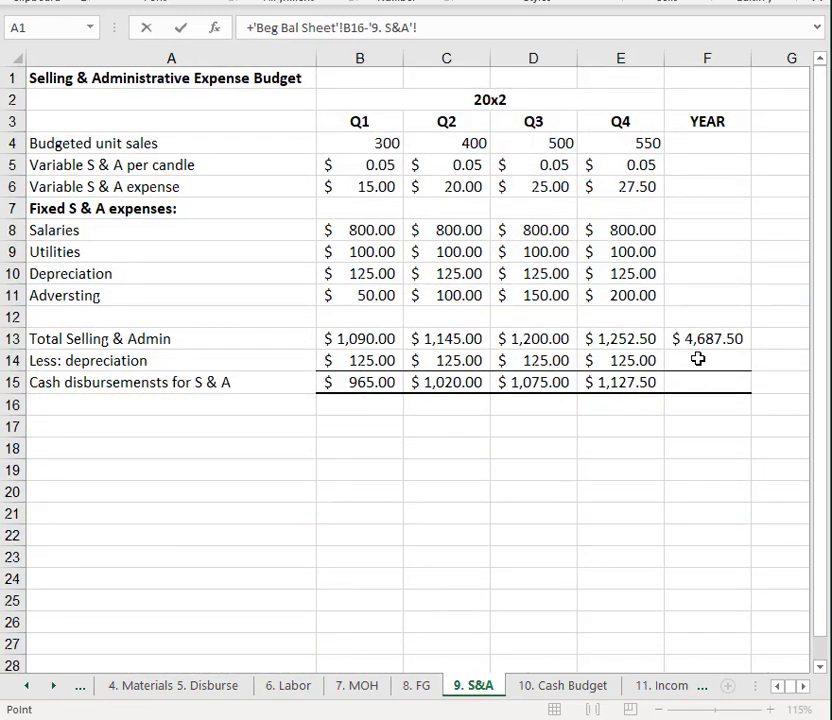
{"action": "key", "text": "Escape"}
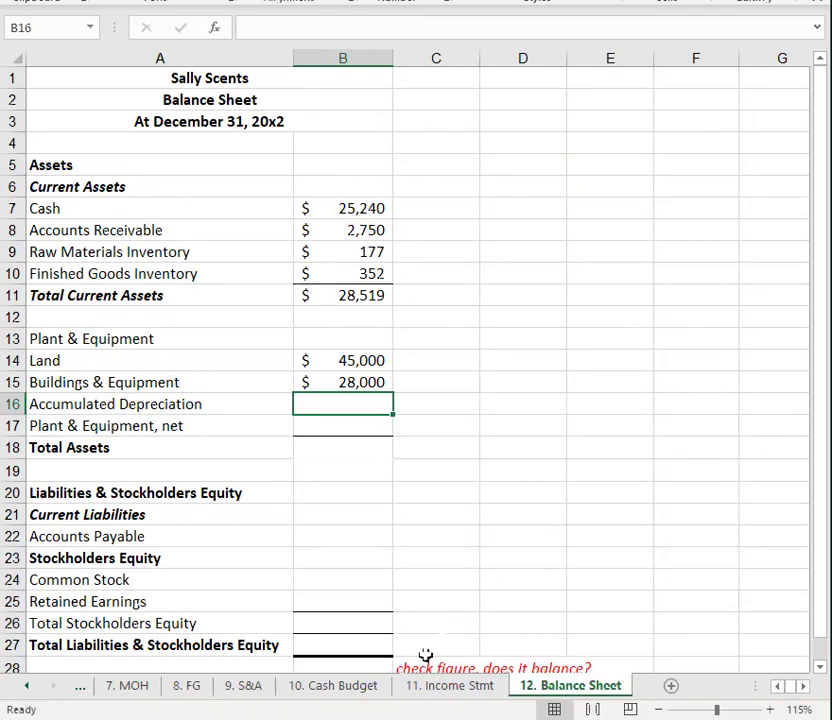
- On the 9. S&A sheet, total the four quarters of depreciation in the YEAR column, cell F14
{"action": "left_click", "coordinate": [246, 686]}
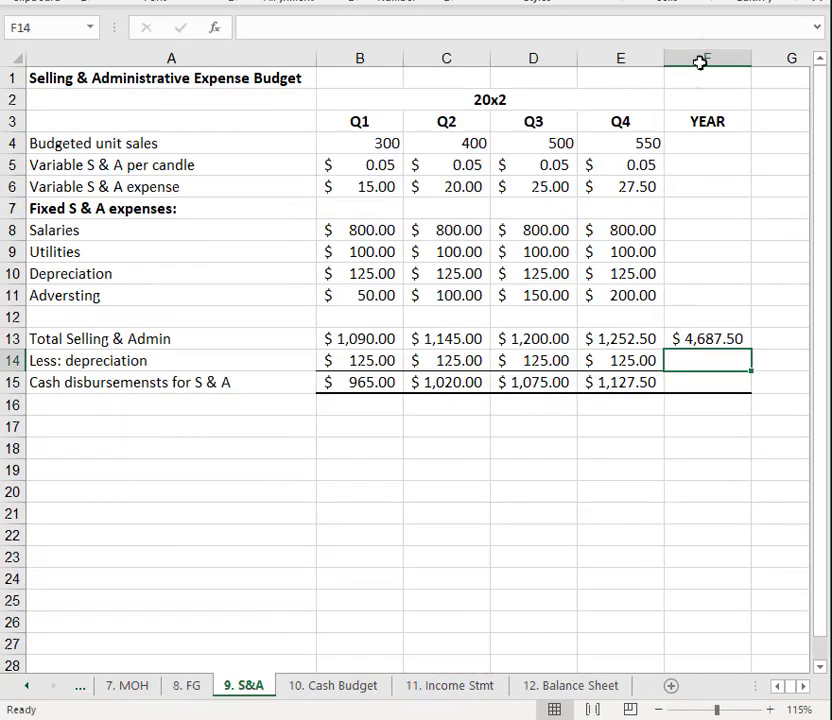
{"action": "key", "text": "alt+equal"}
{"action": "key", "text": "Return"}
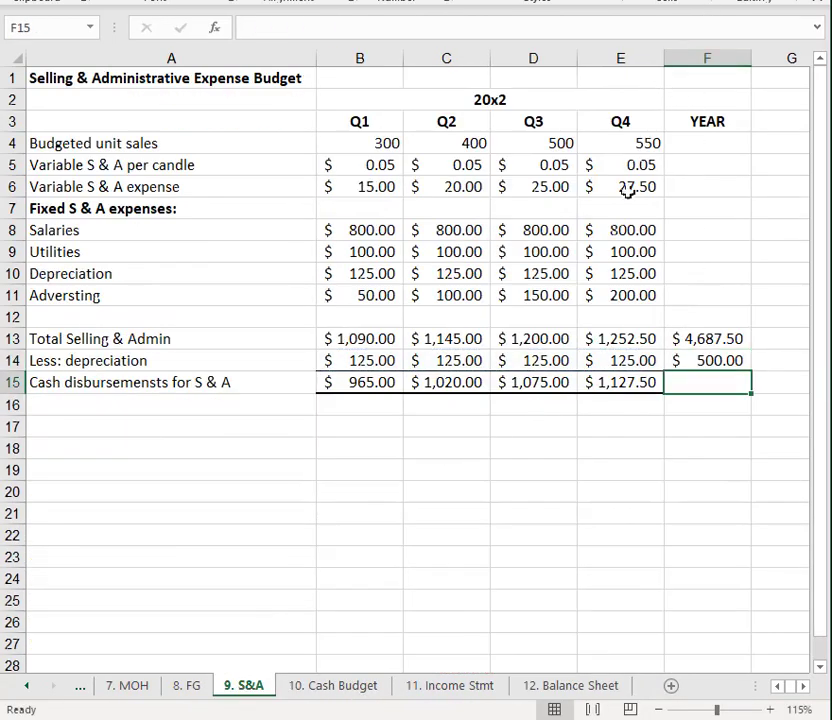
- Start the Accumulated Depreciation formula in B16 of the balance sheet with the beginning balance in 'Beg Bal Sheet'!B16
{"action": "left_click", "coordinate": [537, 688]}
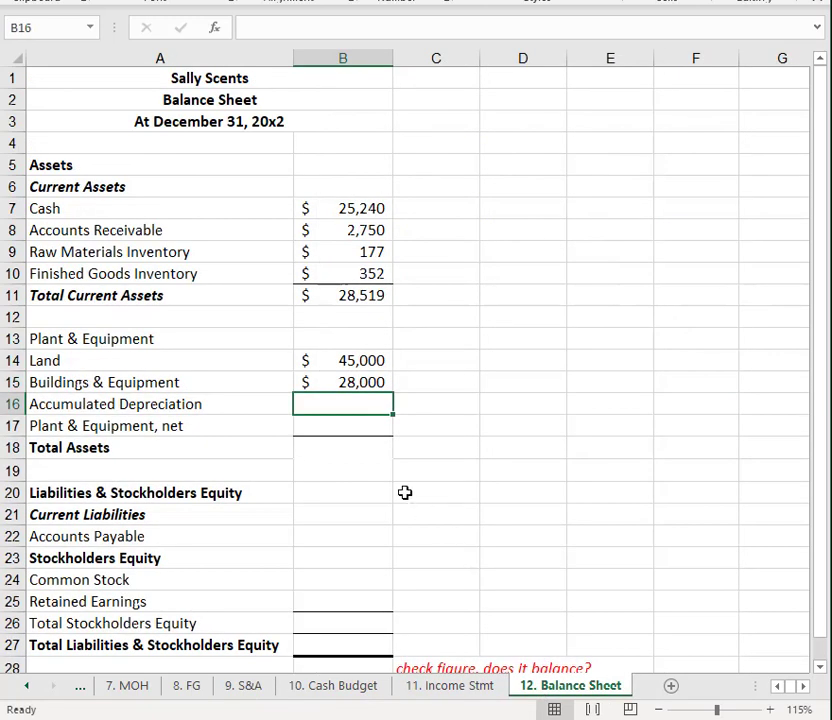
{"action": "type", "text": "+"}
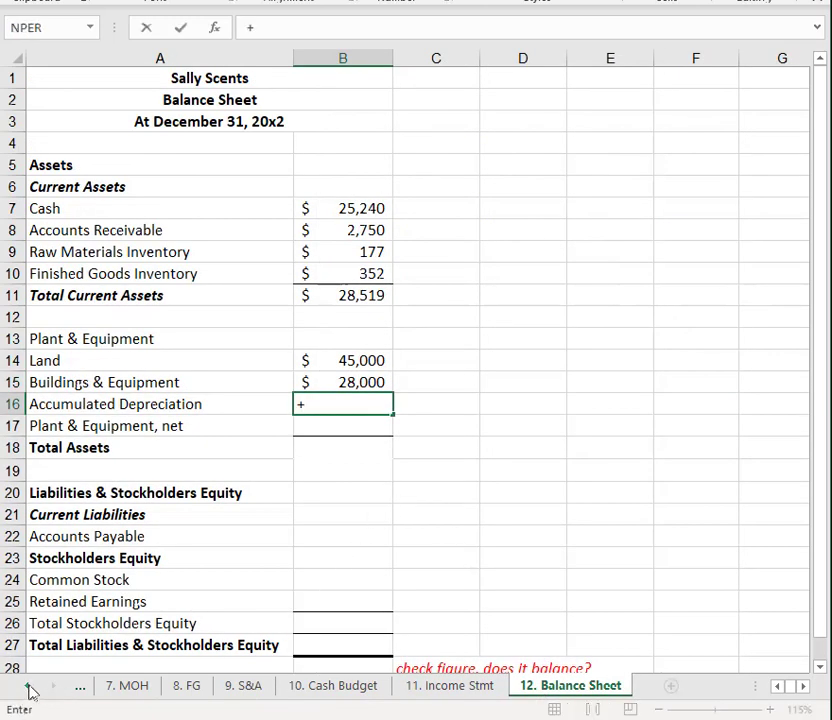
{"action": "left_click", "coordinate": [28, 686]}
{"action": "left_click", "coordinate": [28, 686]}
{"action": "left_click", "coordinate": [28, 686]}
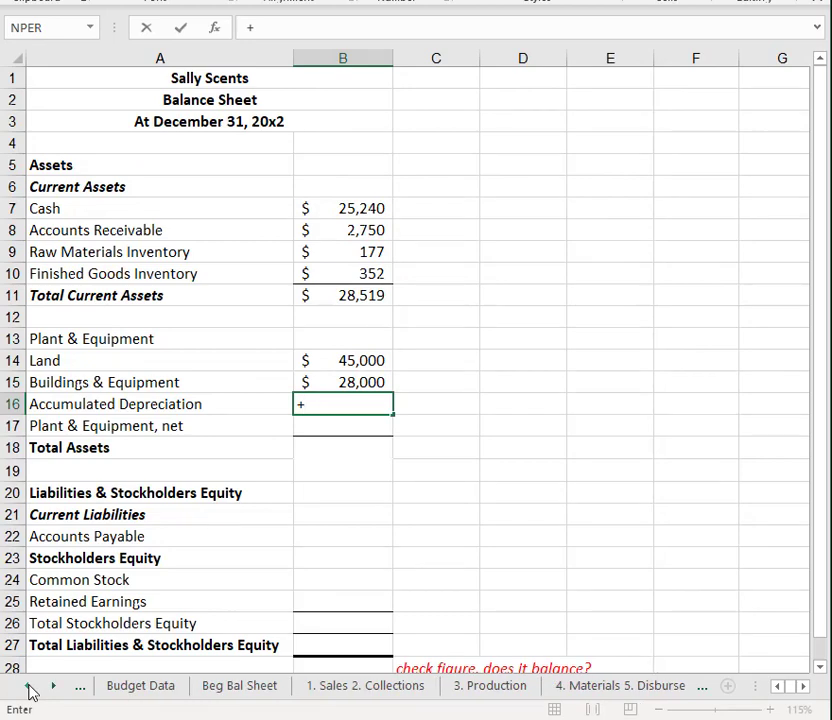
{"action": "left_click", "coordinate": [28, 686]}
{"action": "left_click", "coordinate": [314, 686]}
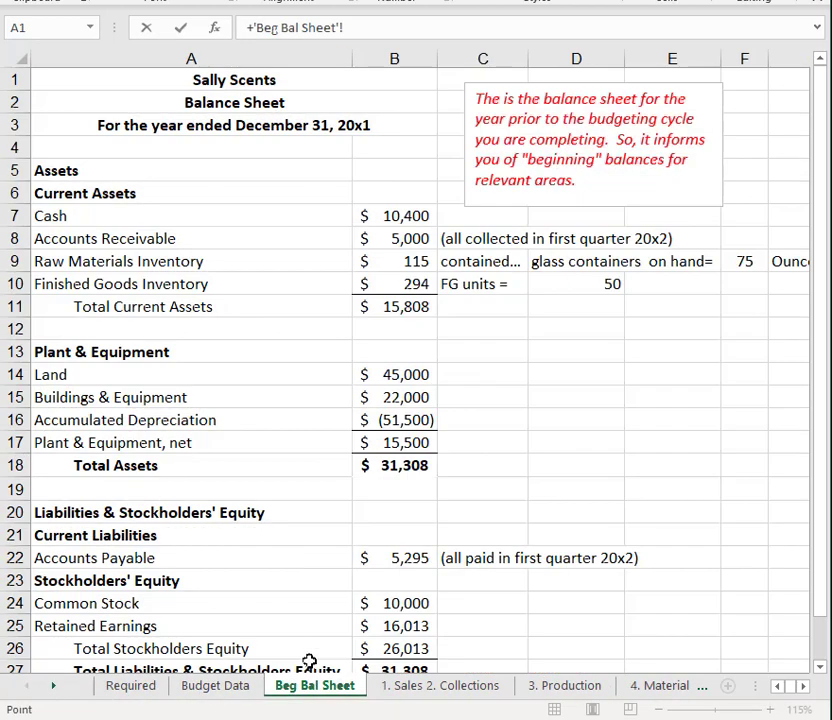
{"action": "left_click", "coordinate": [414, 422]}
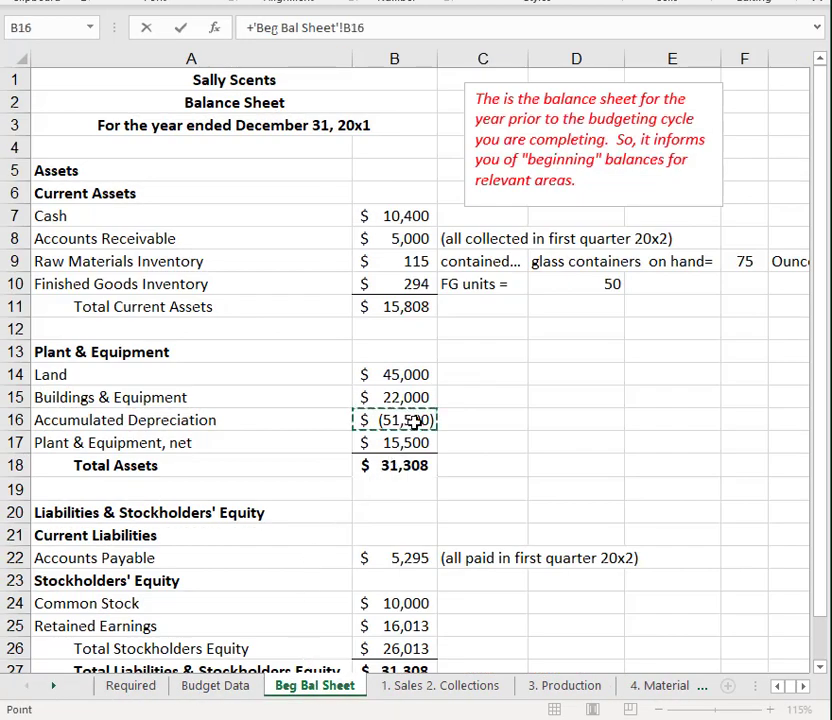
- Subtract the yearly depreciation in '9. S&A'!F14 from the Accumulated Depreciation formula and complete it
{"action": "type", "text": "-"}
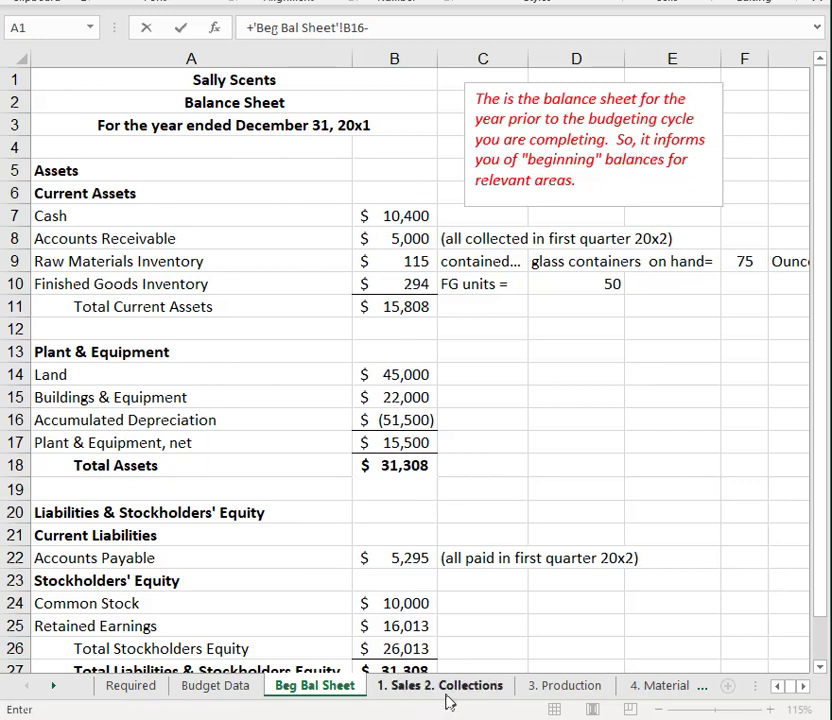
{"action": "left_click", "coordinate": [55, 687]}
{"action": "left_click", "coordinate": [55, 687]}
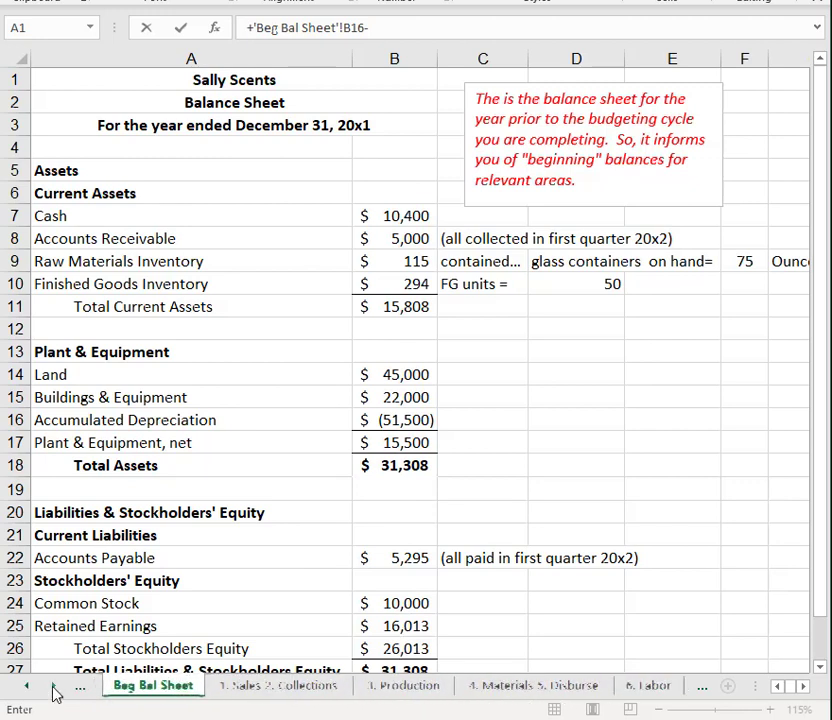
{"action": "left_click", "coordinate": [55, 687]}
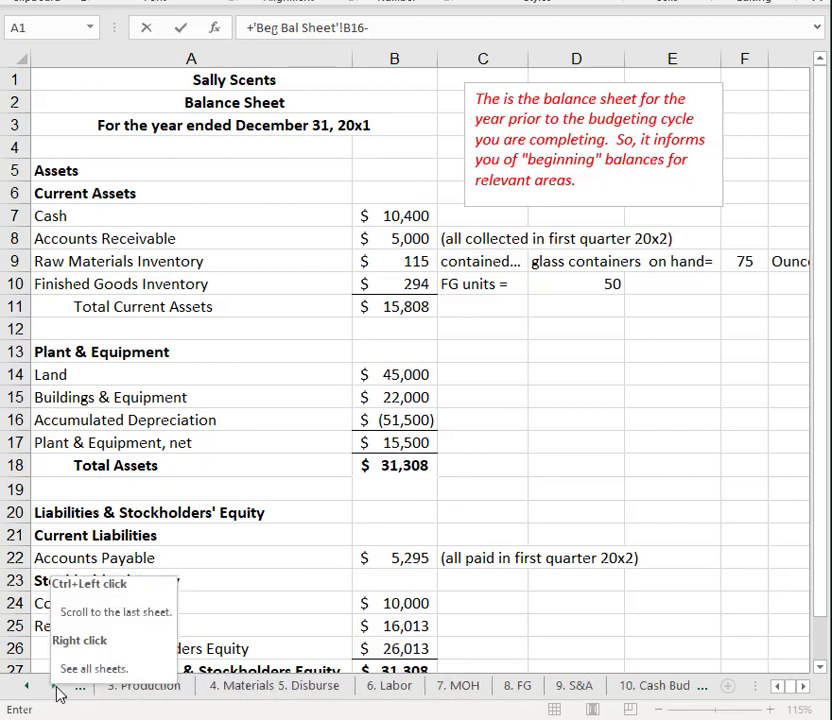
{"action": "left_click", "coordinate": [580, 686]}
{"action": "left_click", "coordinate": [704, 360]}
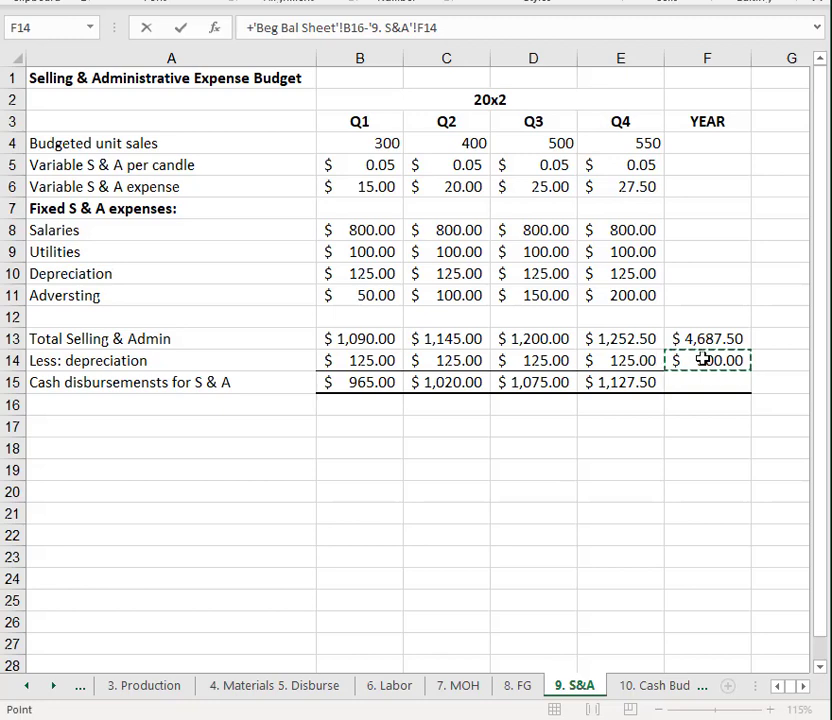
{"action": "key", "text": "Return"}
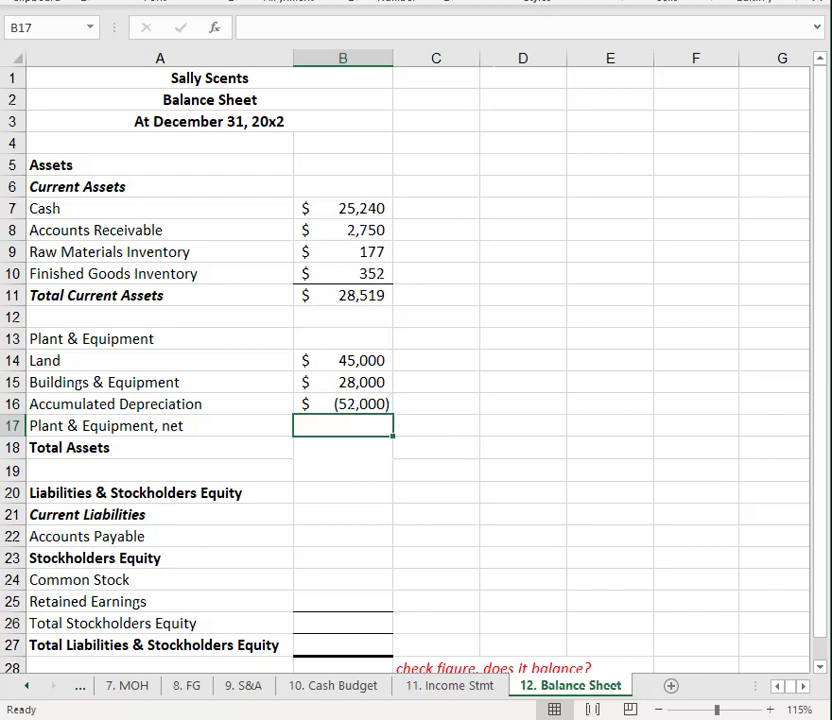
- Calculate Plant & Equipment, net in B17 as SUM(B14:B16) and Total Assets in B18 as B11+B17
{"action": "key", "text": "alt+equal"}
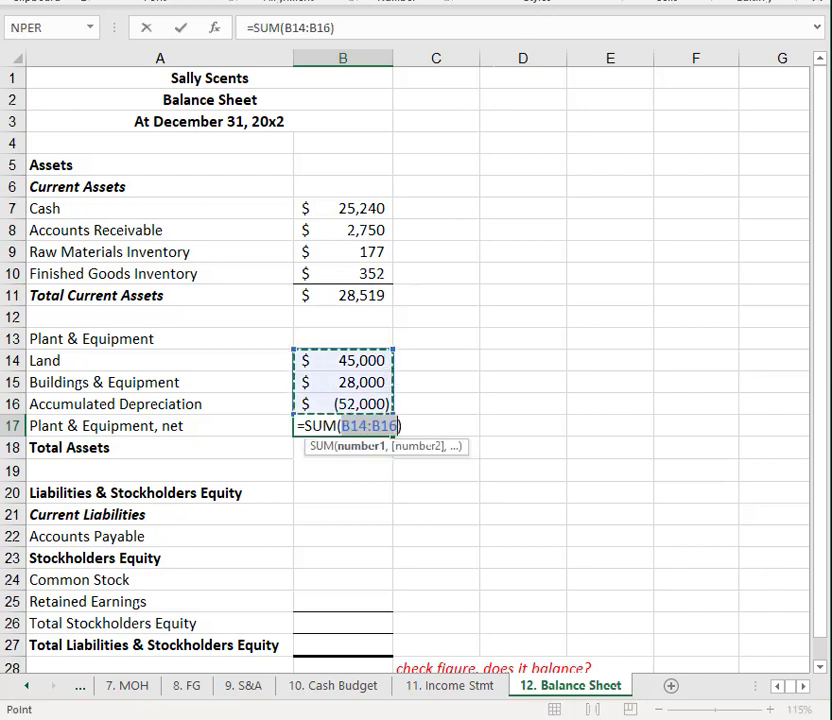
{"action": "key", "text": "Return"}
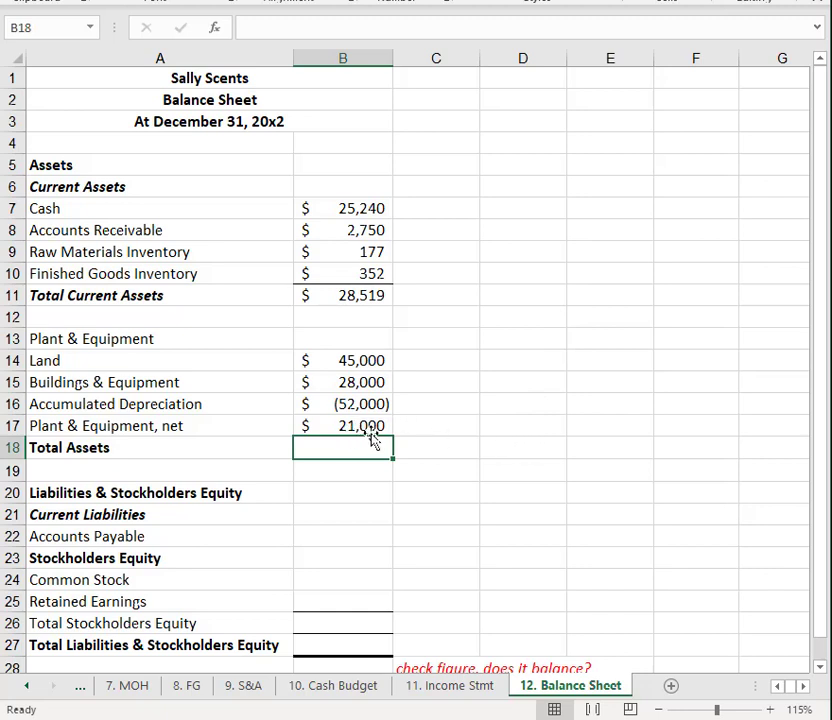
{"action": "type", "text": "+"}
{"action": "left_click", "coordinate": [372, 292]}
{"action": "type", "text": "+"}
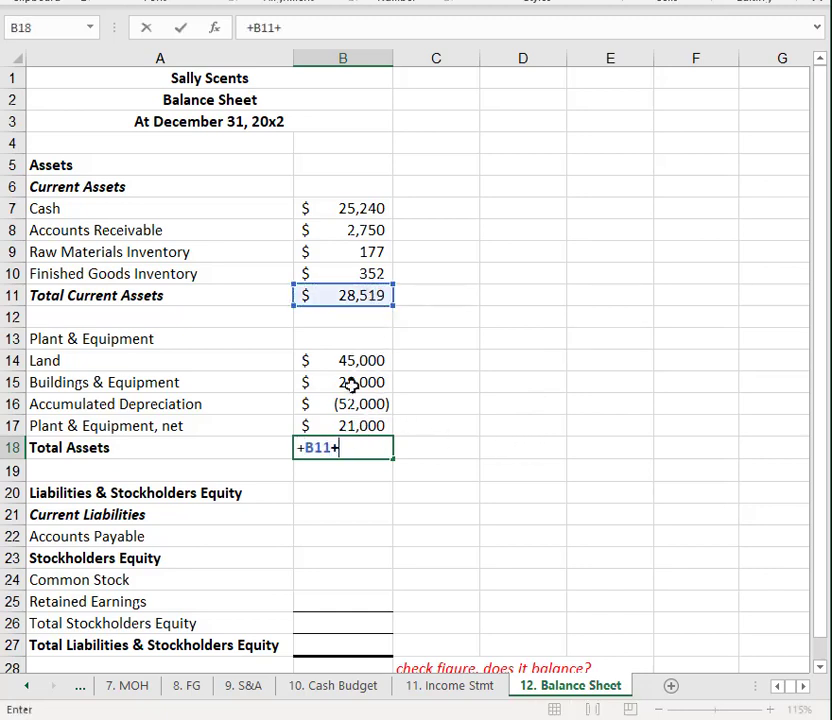
{"action": "left_click", "coordinate": [335, 430]}
{"action": "key", "text": "Return"}
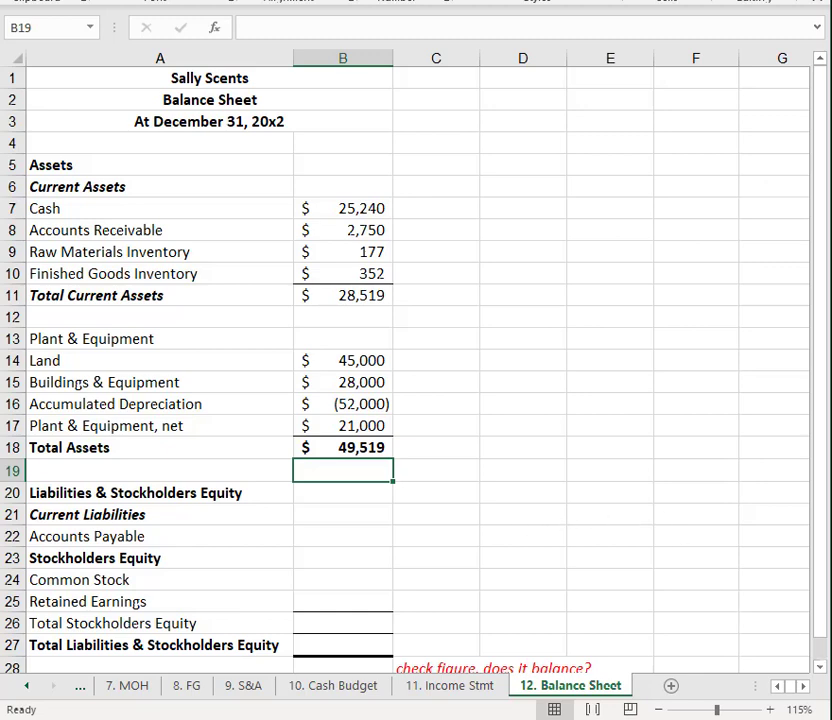
- Build the balance check figure in B28 as Total Assets in B18 minus Total Liabilities & Stockholders Equity in B27
{"action": "left_click", "coordinate": [820, 670]}
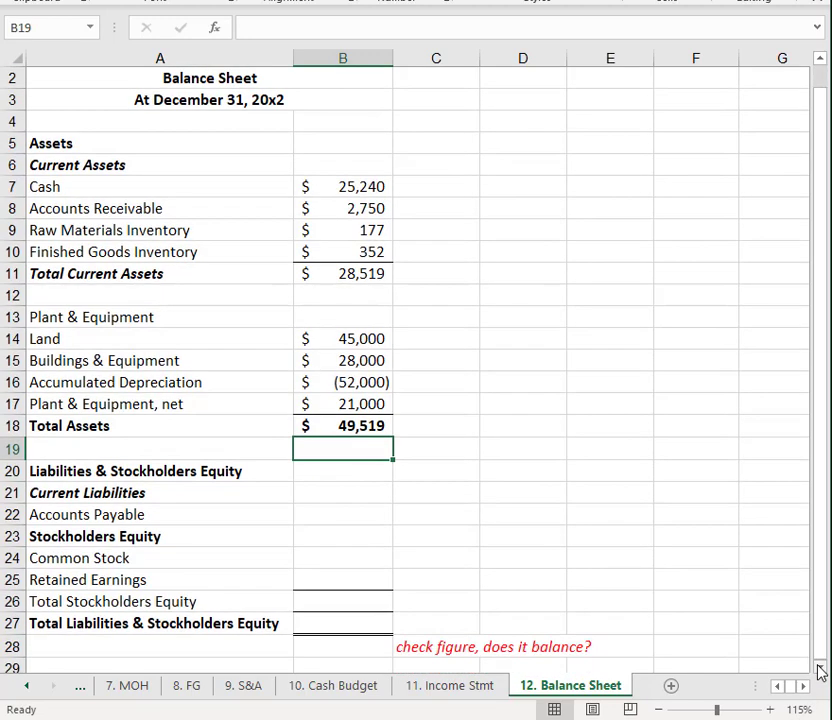
{"action": "left_click", "coordinate": [820, 670]}
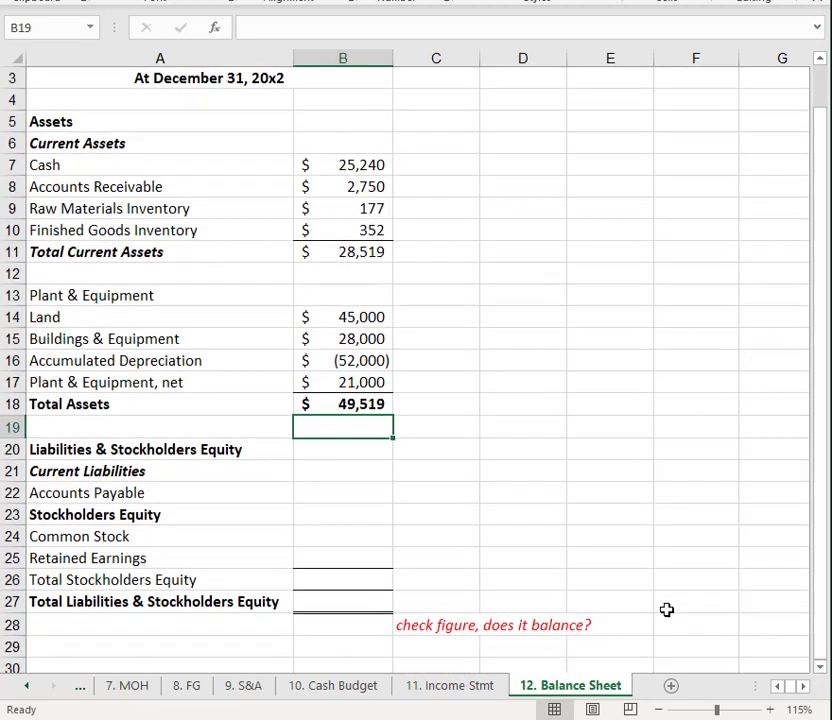
{"action": "left_click", "coordinate": [358, 625]}
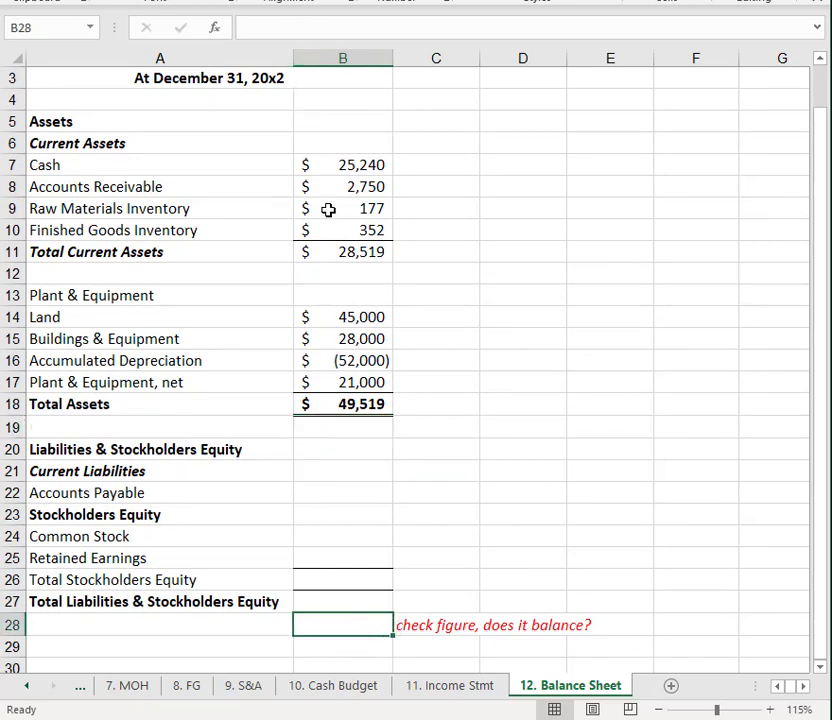
{"action": "left_click", "coordinate": [347, 404]}
{"action": "left_click", "coordinate": [333, 599]}
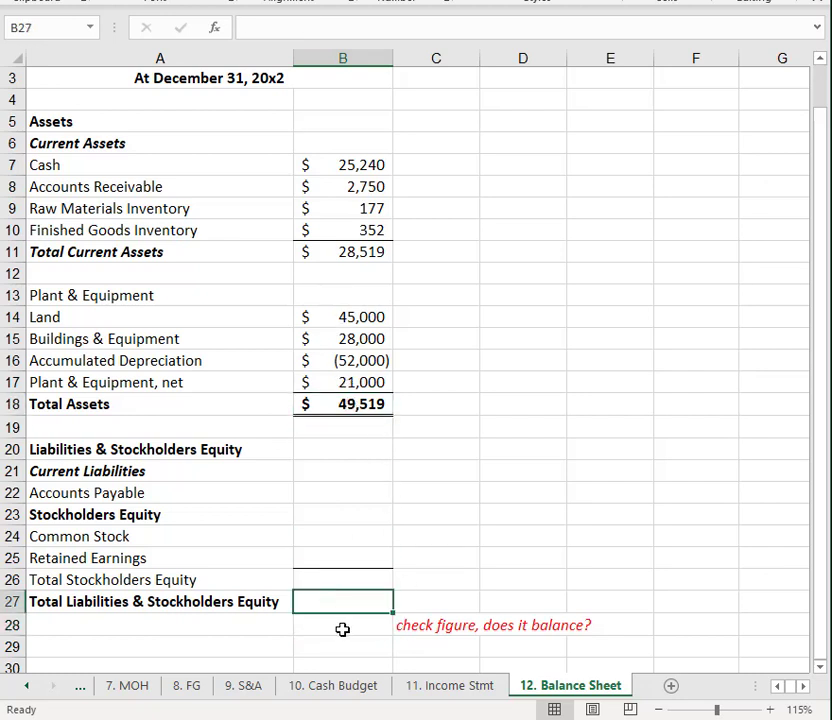
{"action": "left_click", "coordinate": [342, 629]}
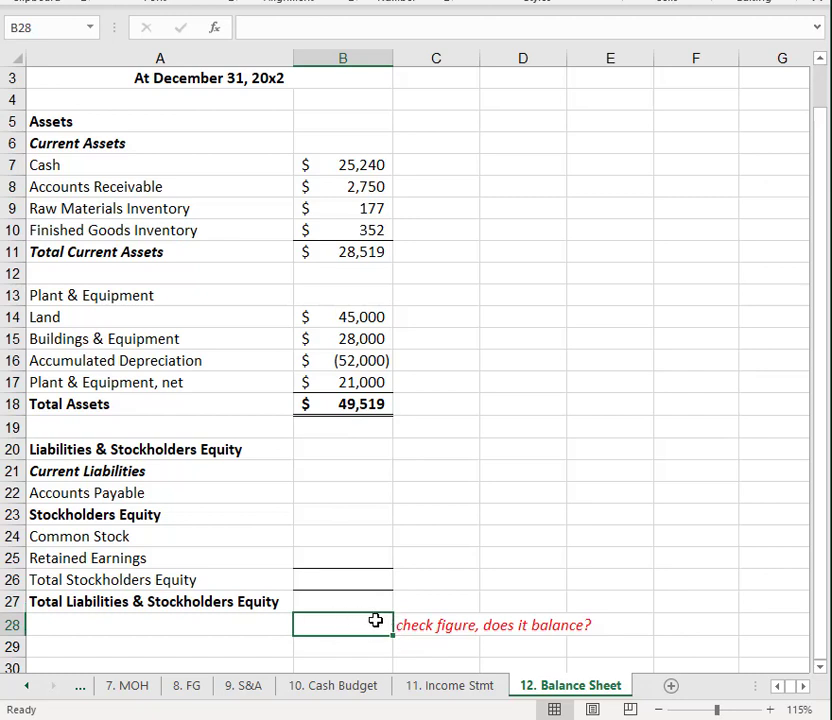
{"action": "type", "text": "+"}
{"action": "left_click", "coordinate": [336, 403]}
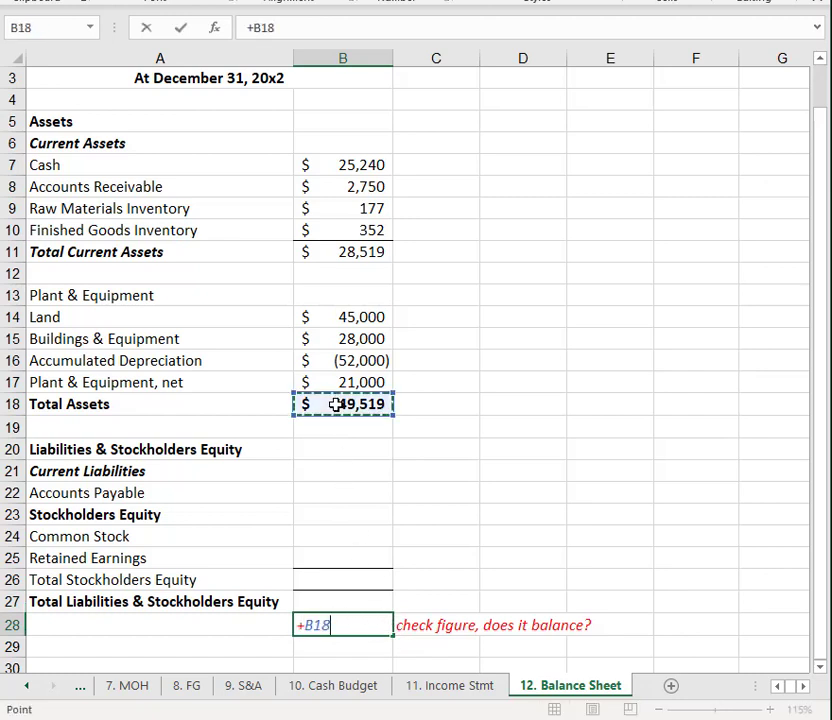
{"action": "type", "text": "-"}
{"action": "left_click", "coordinate": [330, 597]}
{"action": "key", "text": "Return"}
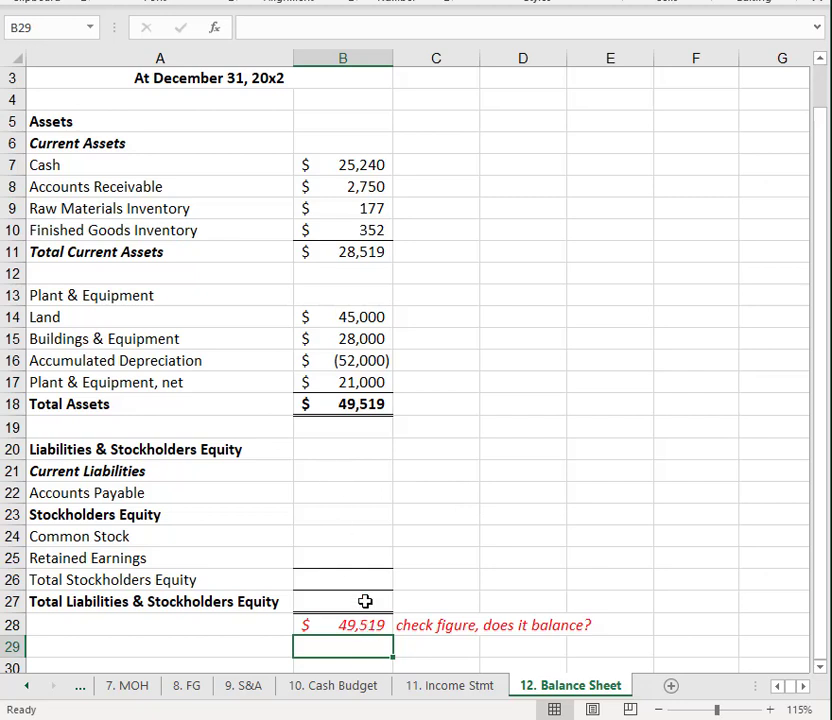
- Link Accounts Payable in B22 to the year-end payable in '4. Materials 5. Disburse'!F36
{"action": "left_click", "coordinate": [364, 494]}
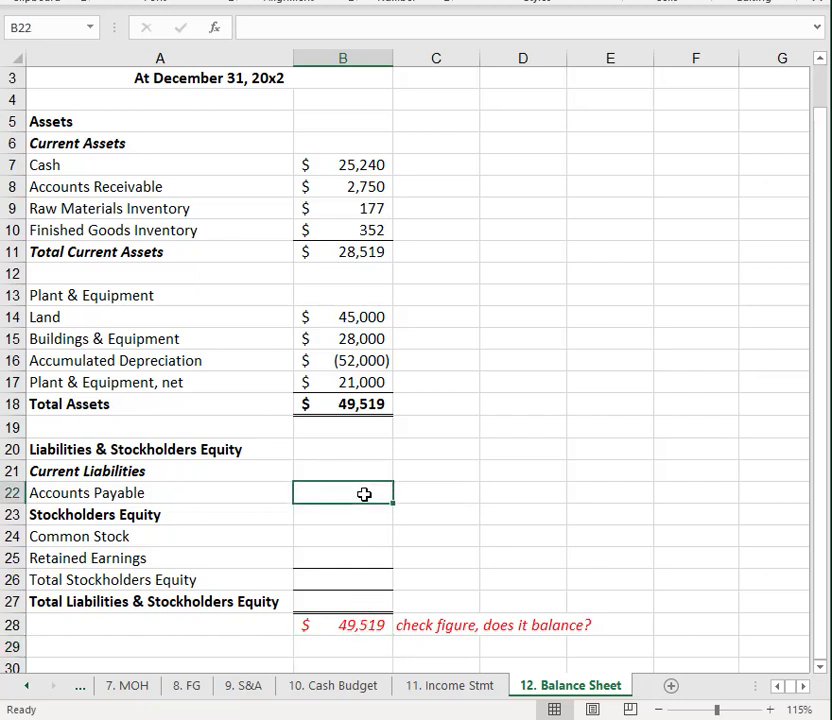
{"action": "type", "text": "+"}
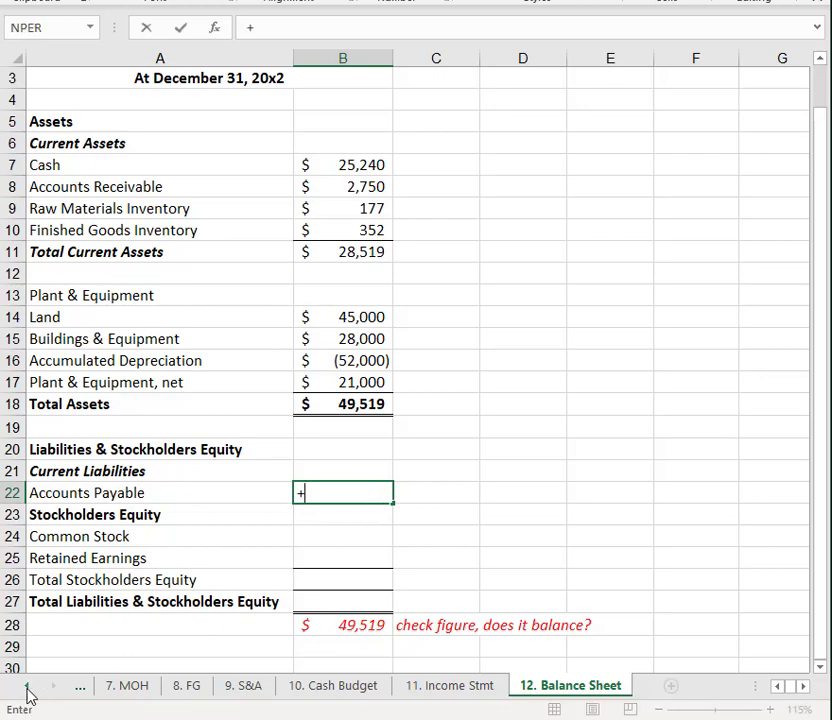
{"action": "left_click", "coordinate": [25, 695]}
{"action": "left_click", "coordinate": [25, 695]}
{"action": "left_click", "coordinate": [244, 700]}
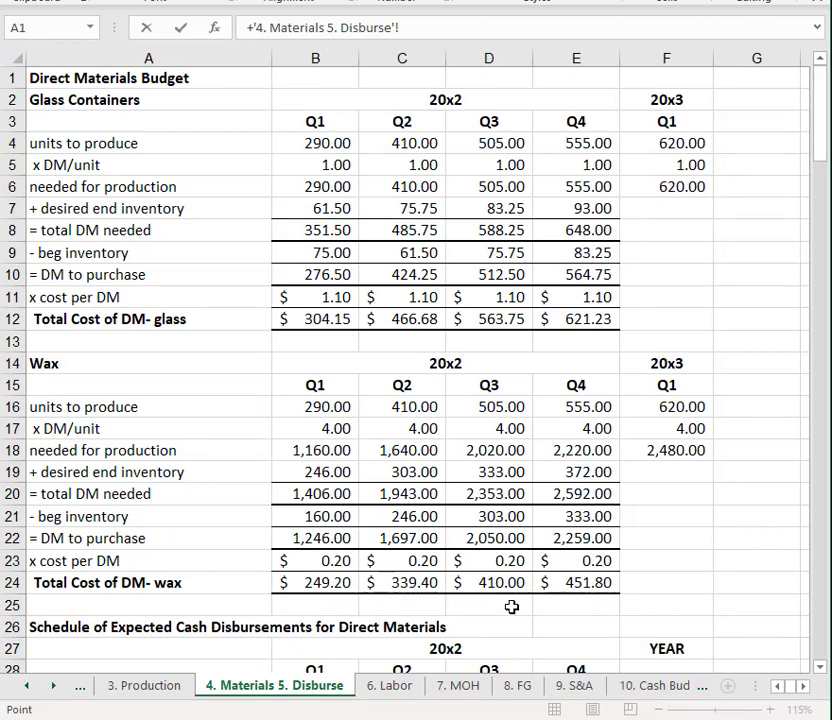
{"action": "scroll", "coordinate": [511, 606], "scroll_direction": "down", "scroll_amount": 4}
{"action": "left_click", "coordinate": [662, 588]}
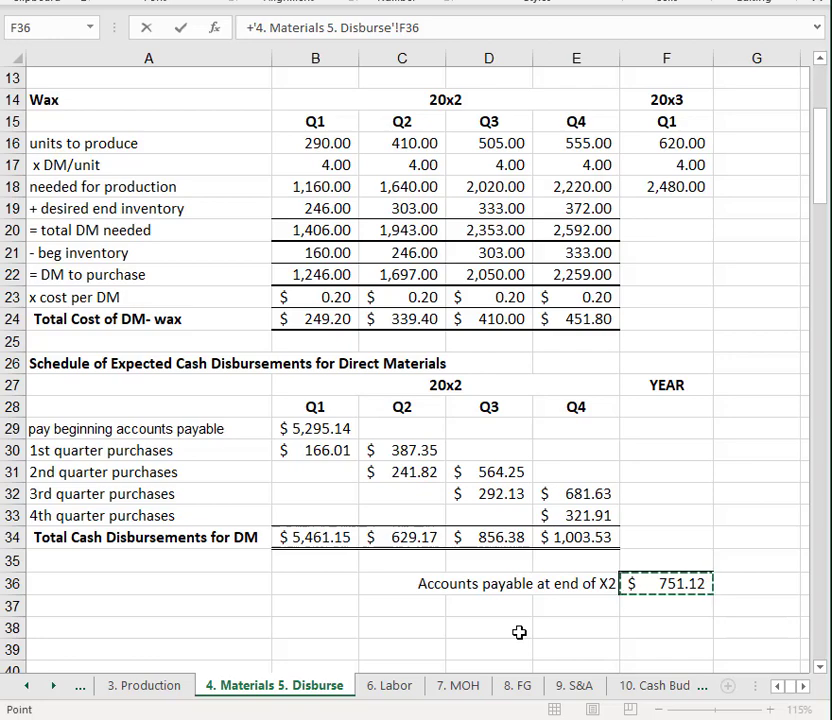
{"action": "key", "text": "Return"}
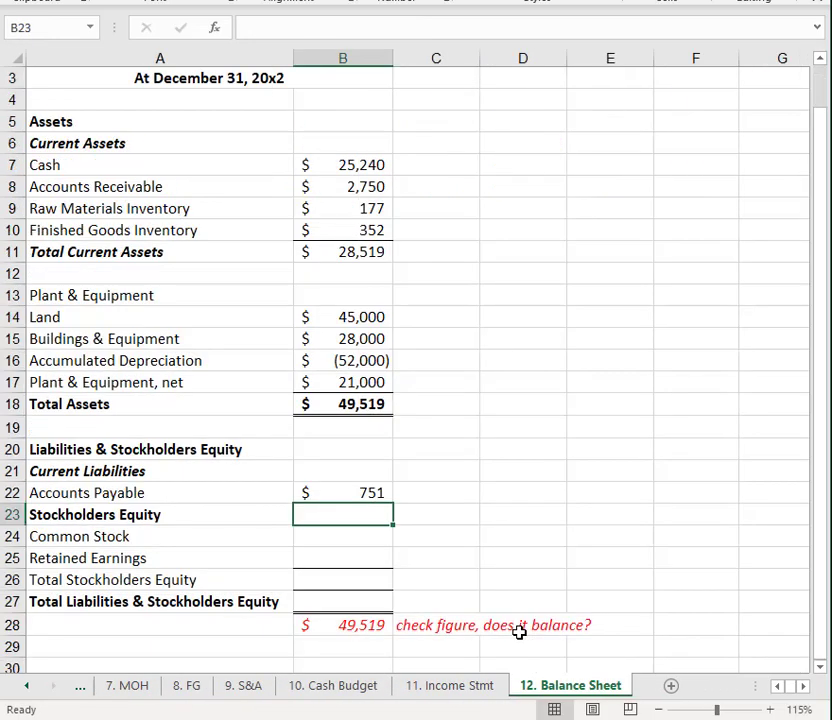
- Link Common Stock in B24 to the beginning common stock balance in 'Beg Bal Sheet'!B24
{"action": "key", "text": "Down"}
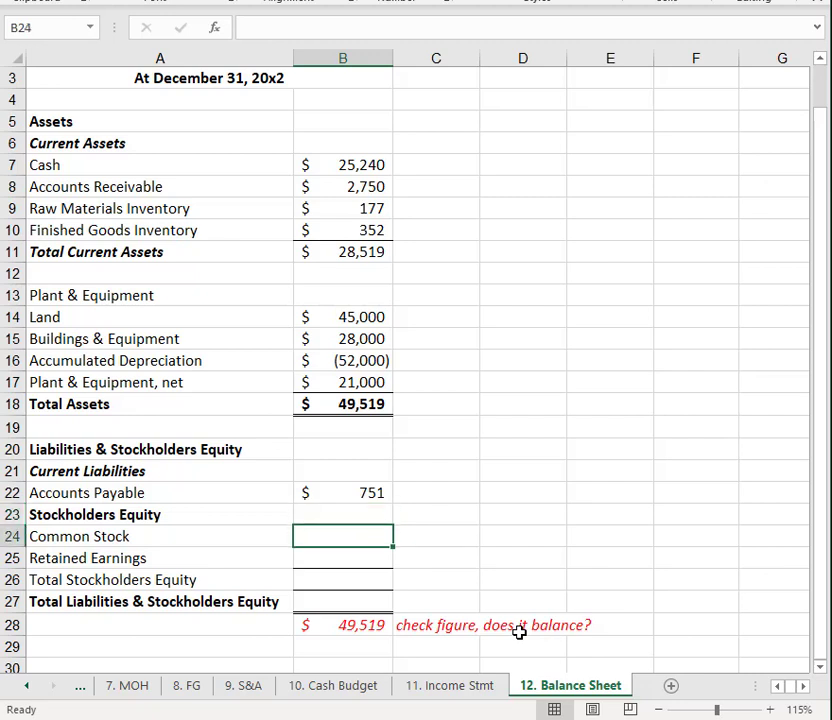
{"action": "type", "text": "+"}
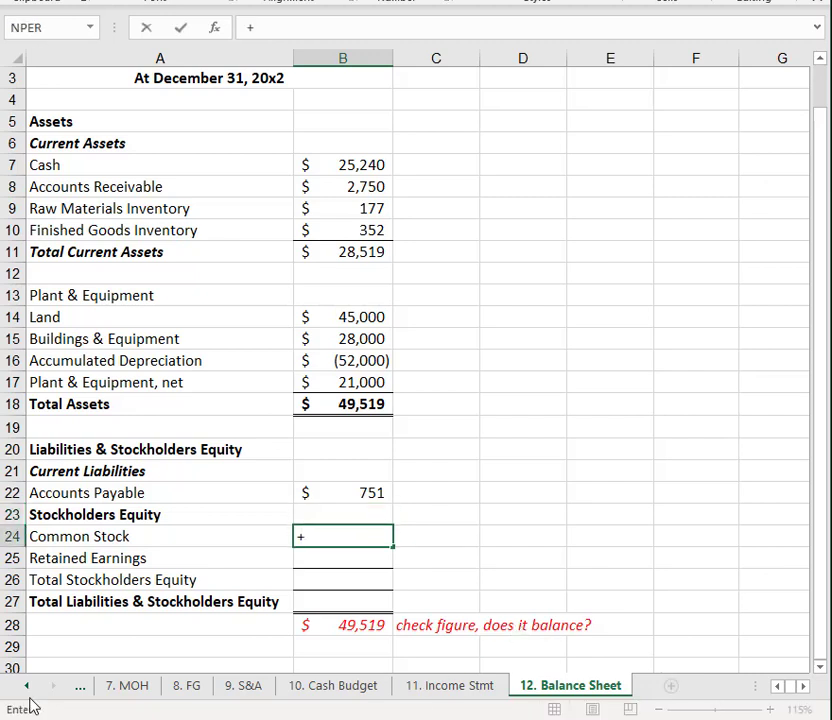
{"action": "left_click", "coordinate": [26, 688]}
{"action": "left_click", "coordinate": [26, 688]}
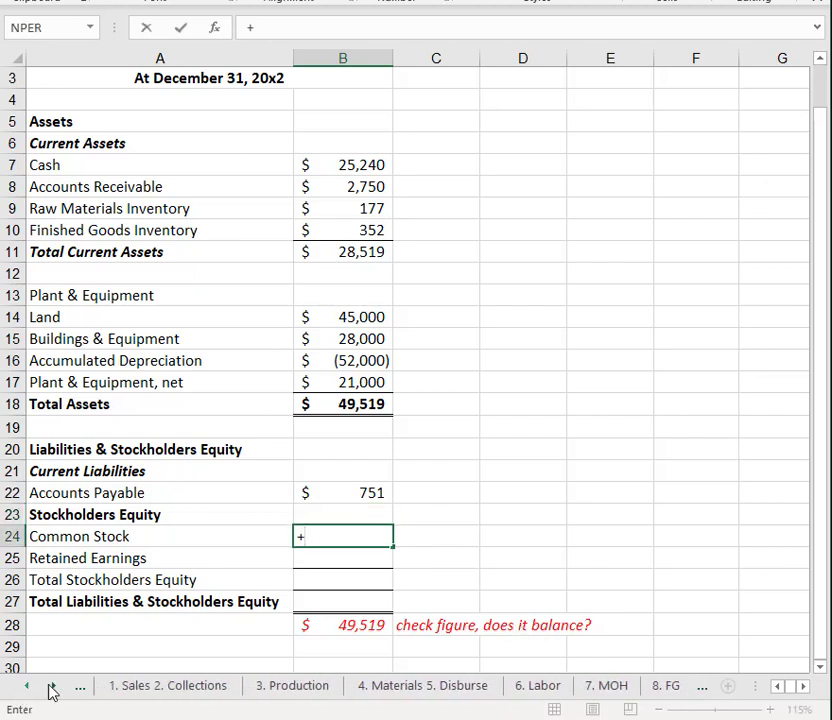
{"action": "left_click", "coordinate": [26, 688]}
{"action": "left_click", "coordinate": [26, 688]}
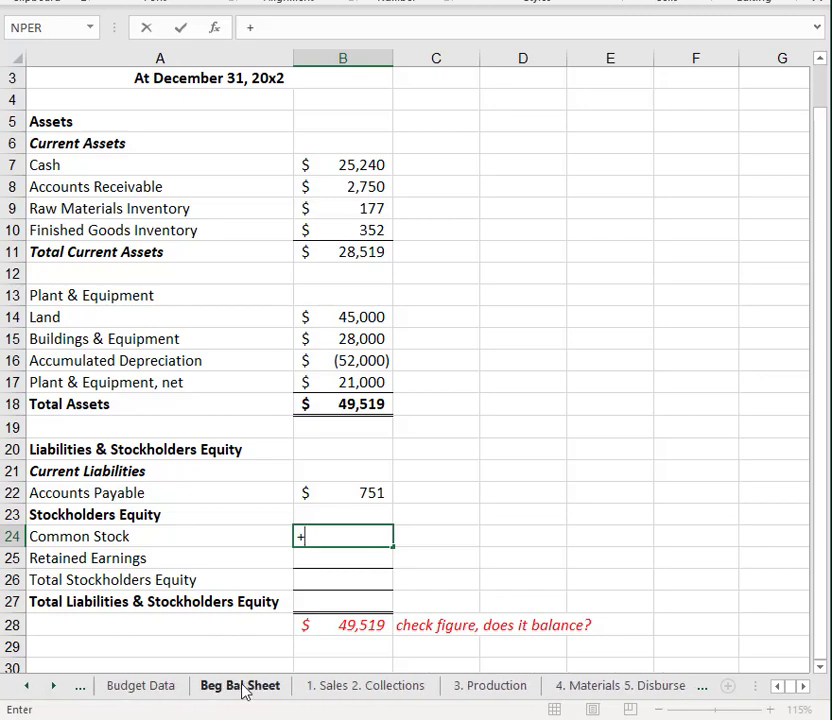
{"action": "left_click", "coordinate": [242, 686]}
{"action": "scroll", "coordinate": [314, 591], "scroll_direction": "down", "scroll_amount": 3}
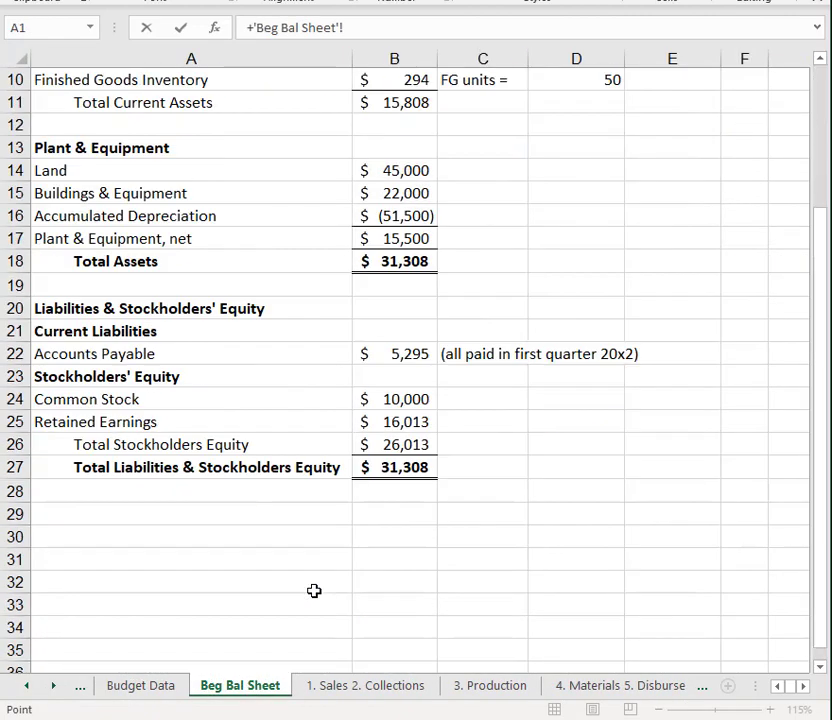
{"action": "left_click", "coordinate": [381, 399]}
{"action": "key", "text": "Return"}
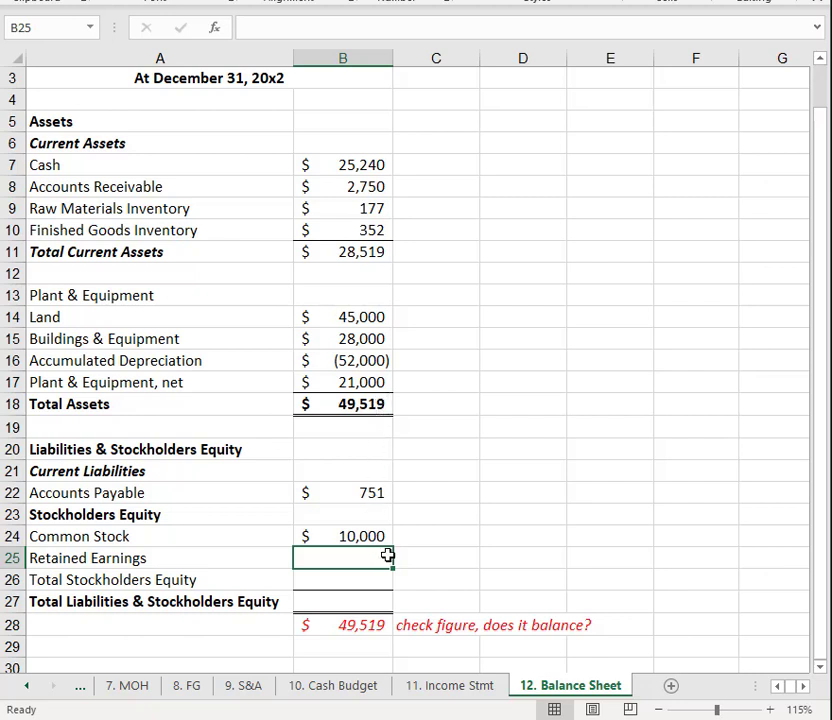
- Start the Retained Earnings formula in B25 with the beginning retained earnings in 'Beg Bal Sheet'!B25
{"action": "type", "text": "+"}
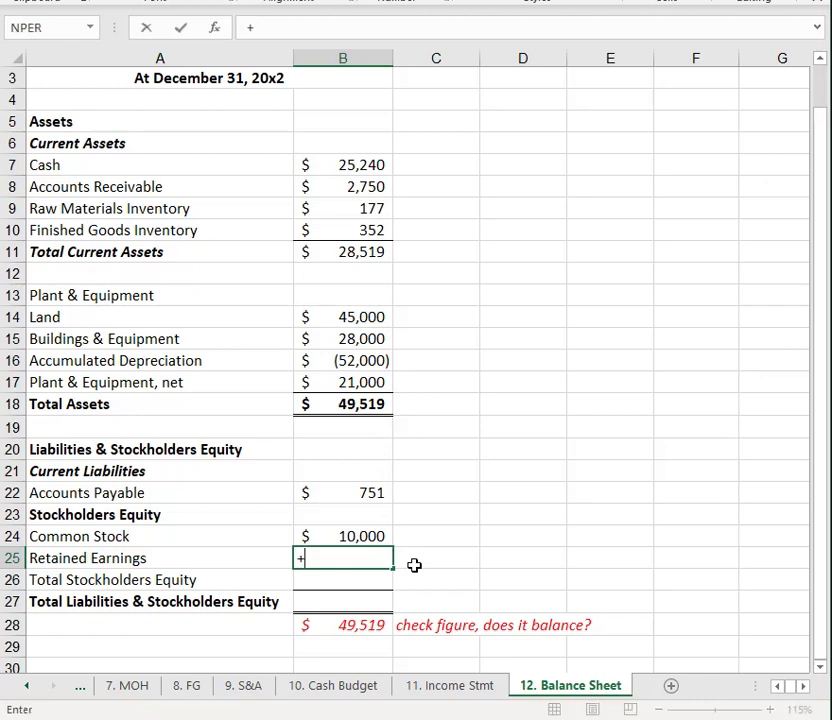
{"action": "left_click", "coordinate": [26, 688]}
{"action": "left_click", "coordinate": [26, 688]}
{"action": "left_click", "coordinate": [26, 688]}
{"action": "left_click", "coordinate": [26, 688]}
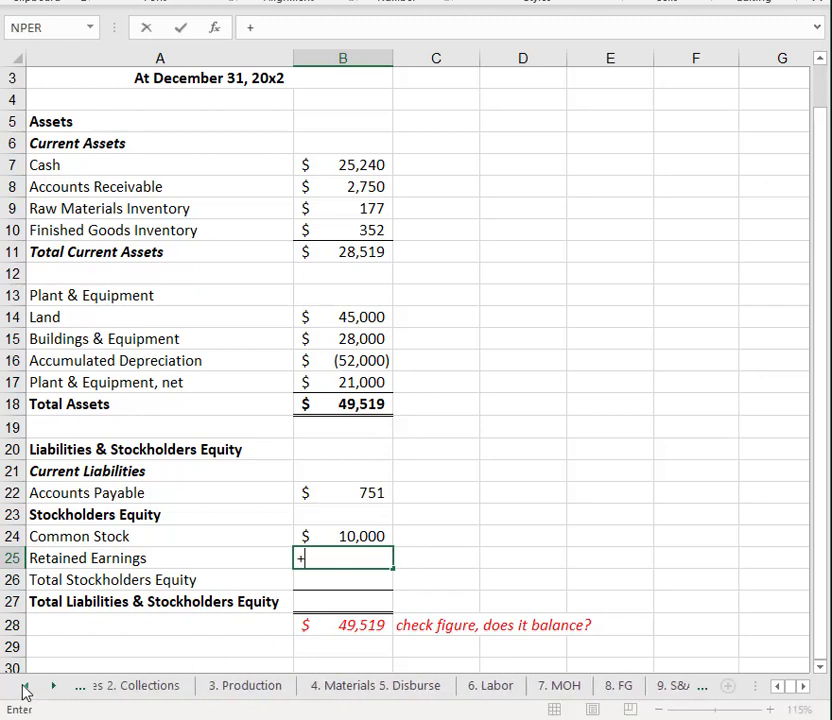
{"action": "left_click", "coordinate": [26, 688]}
{"action": "left_click", "coordinate": [133, 688]}
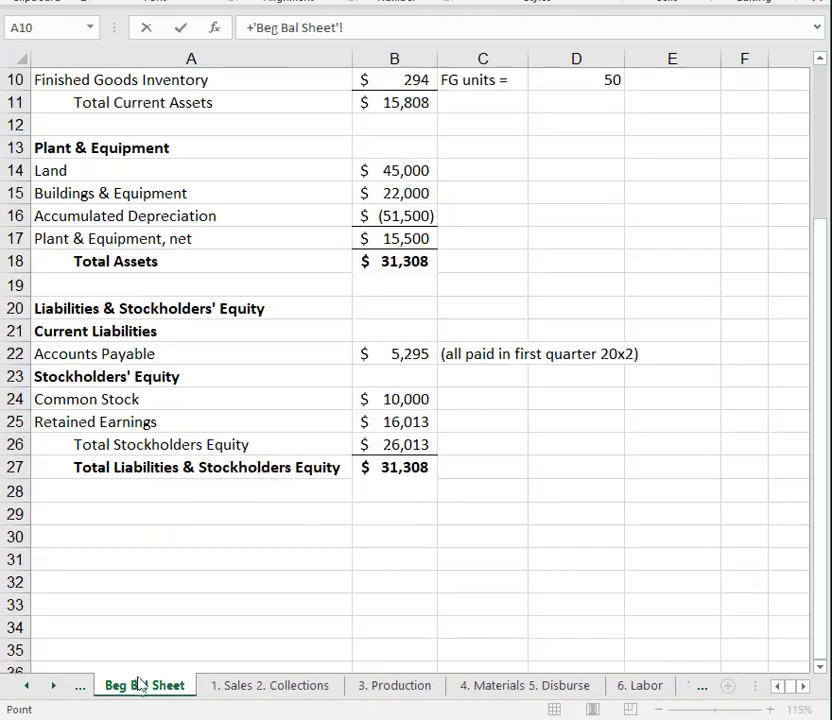
{"action": "left_click", "coordinate": [385, 425]}
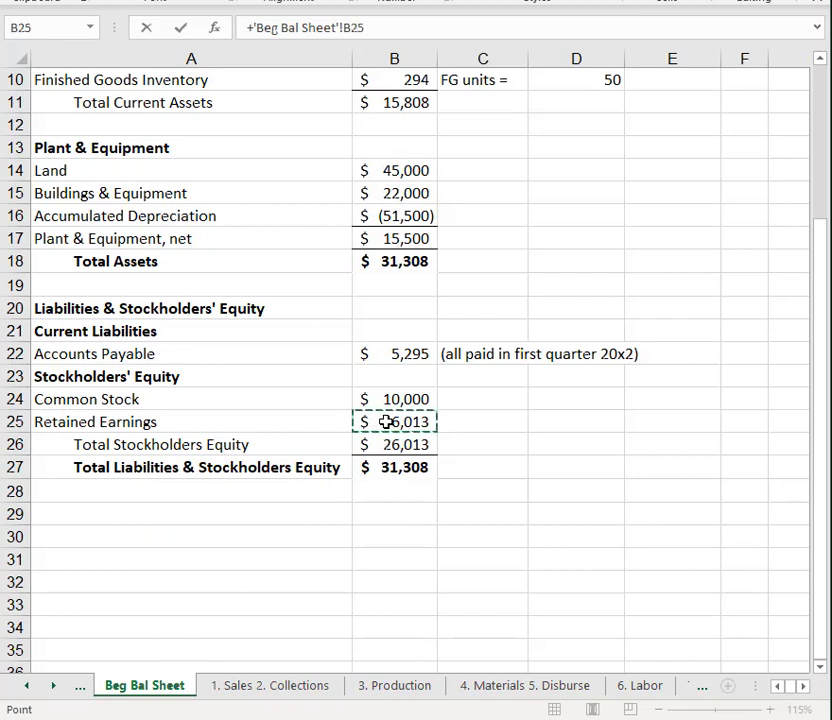
- Complete the Retained Earnings formula by adding net income from '11. Income Stmt'!B12 and subtracting yearly dividends from '10. Cash Budget'!F13
{"action": "type", "text": "+"}
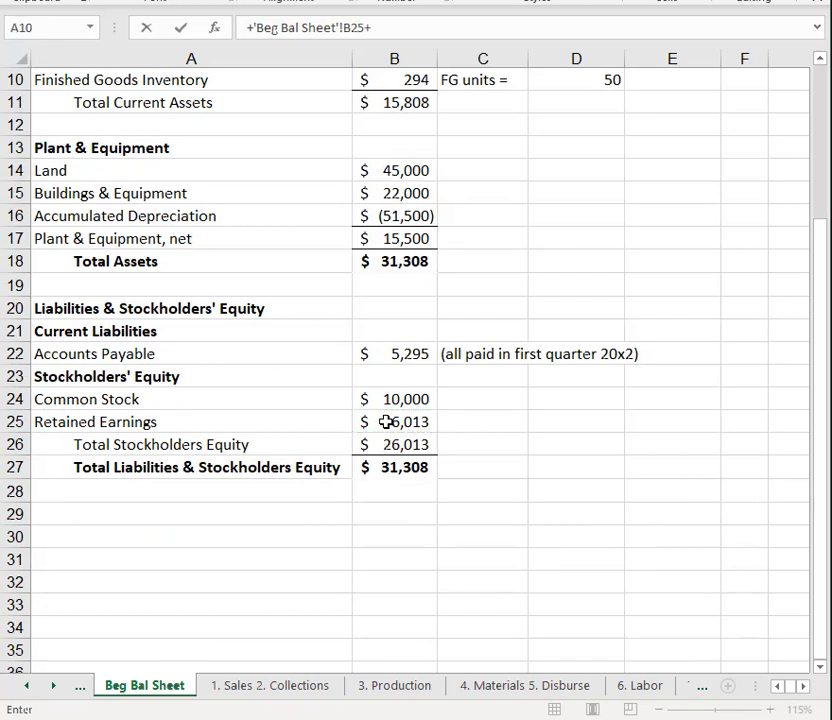
{"action": "left_click", "coordinate": [53, 694]}
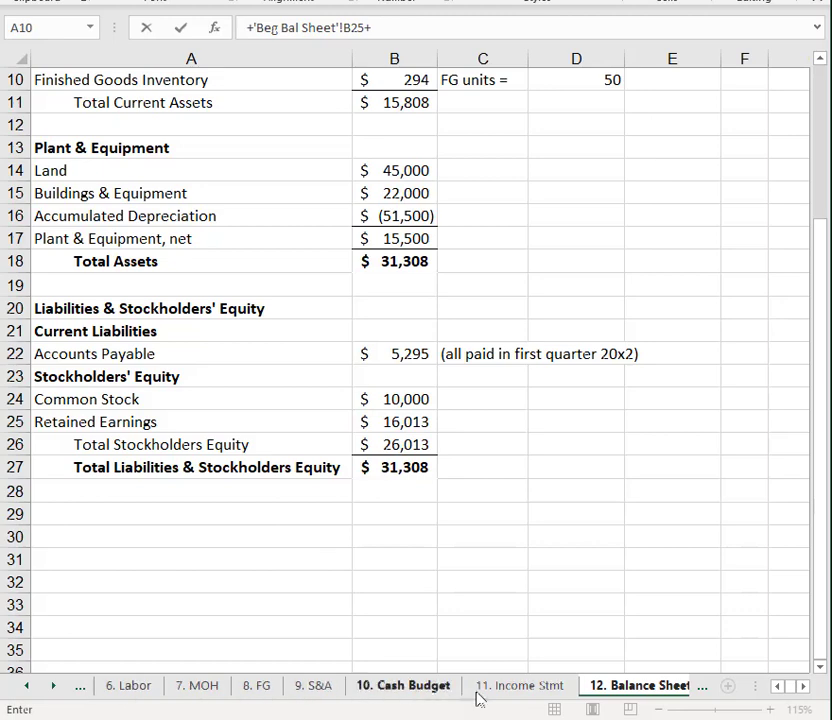
{"action": "left_click", "coordinate": [480, 686]}
{"action": "left_click", "coordinate": [322, 318]}
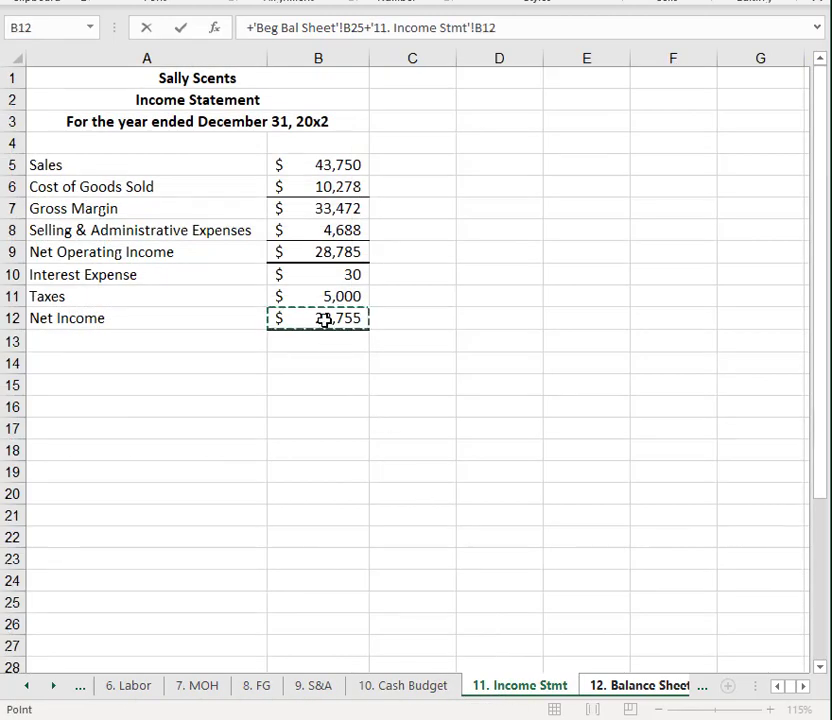
{"action": "type", "text": "-"}
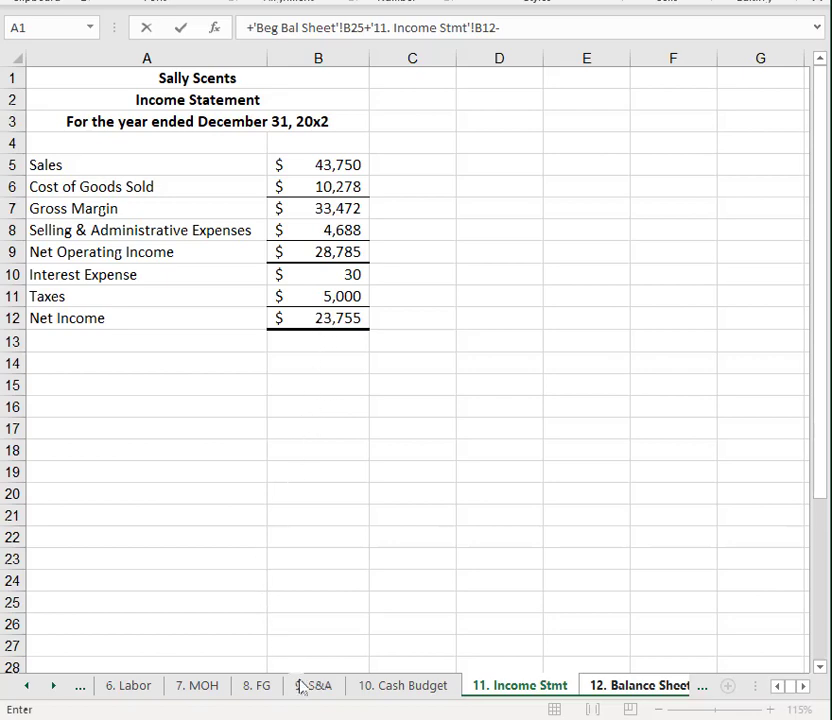
{"action": "left_click", "coordinate": [405, 686]}
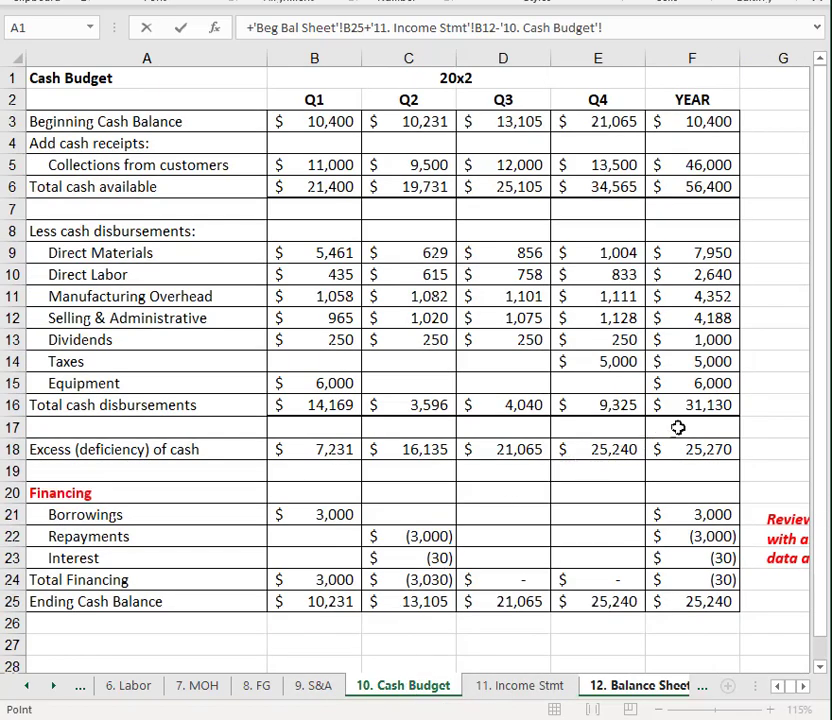
{"action": "left_click", "coordinate": [706, 340]}
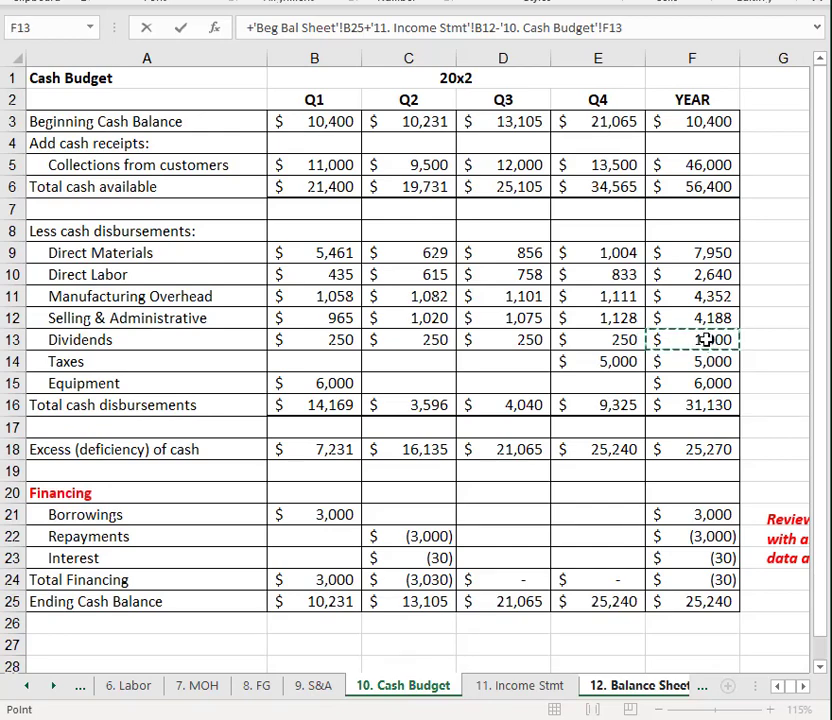
{"action": "key", "text": "Return"}
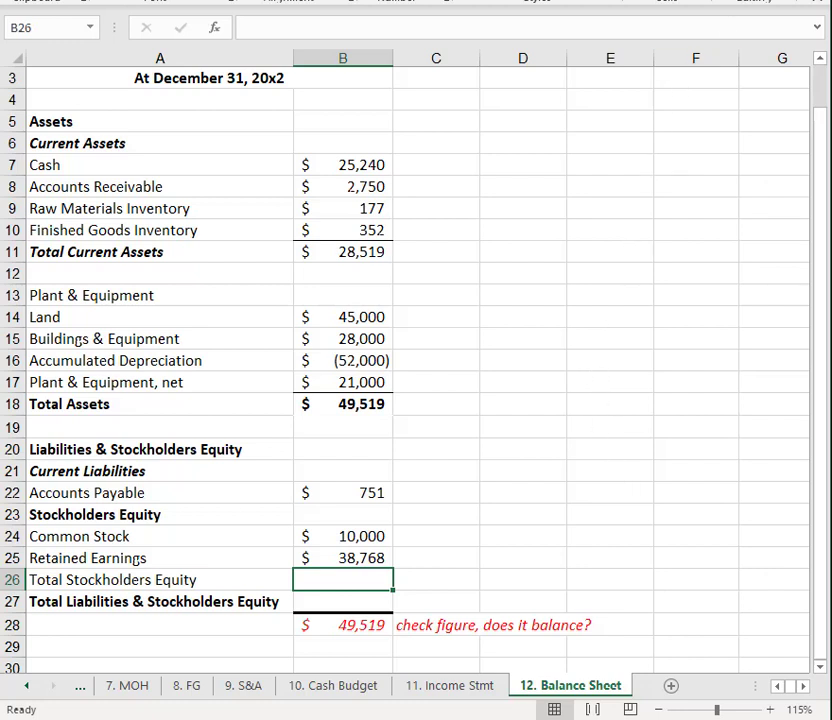
- Calculate Total Stockholders Equity in B26 as SUM(B24:B25) and Total Liabilities & Stockholders Equity in B27 as B22+B26
{"action": "key", "text": "alt+equal"}
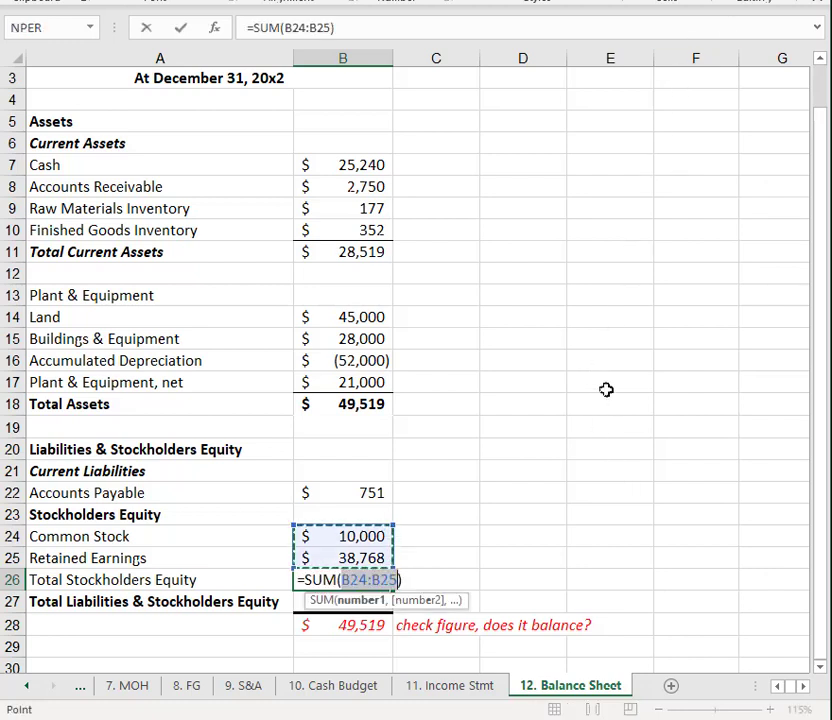
{"action": "key", "text": "Return"}
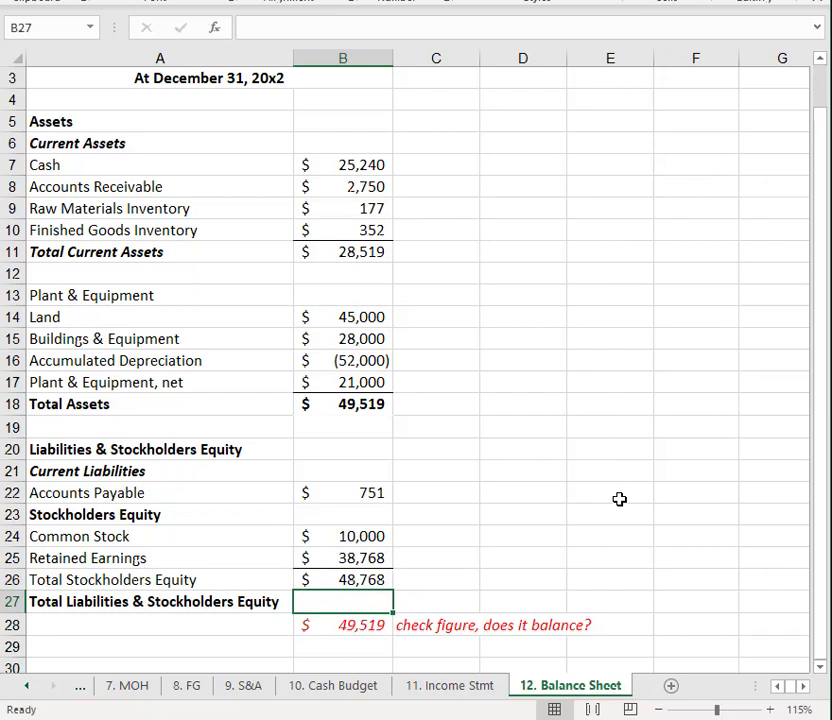
{"action": "type", "text": "+"}
{"action": "left_click", "coordinate": [353, 494]}
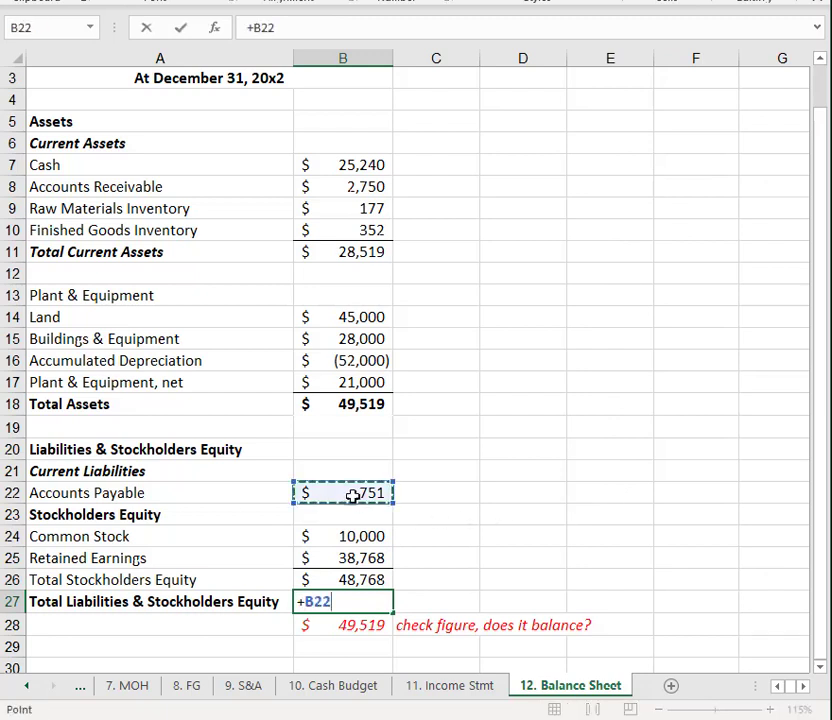
{"action": "type", "text": "+"}
{"action": "left_click", "coordinate": [343, 580]}
{"action": "key", "text": "Return"}
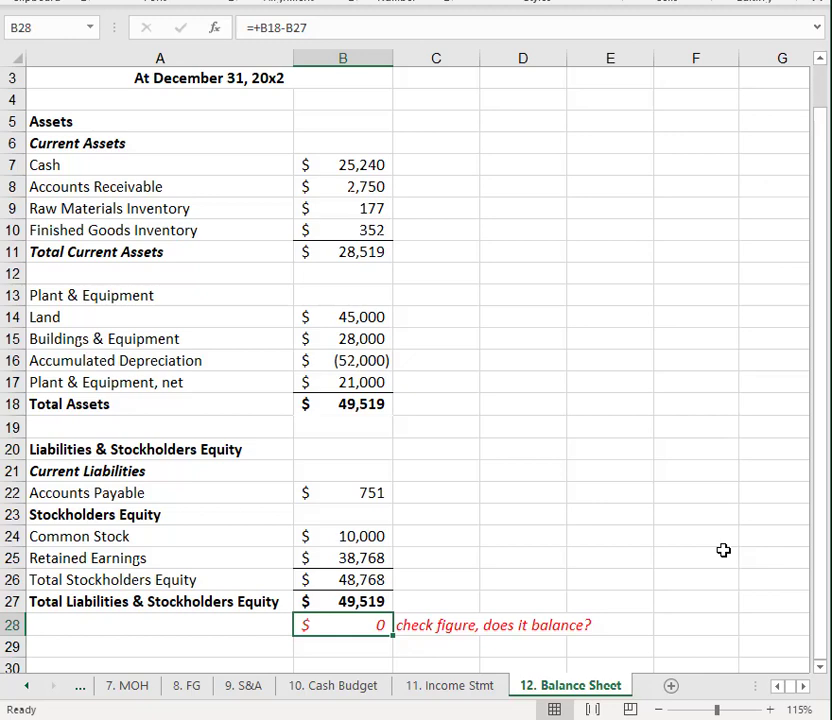
- Compare the original-data ending cash check figure on the Required sheet with the Cash Budget's yearly Ending Cash Balance in F25
{"action": "left_click", "coordinate": [26, 686]}
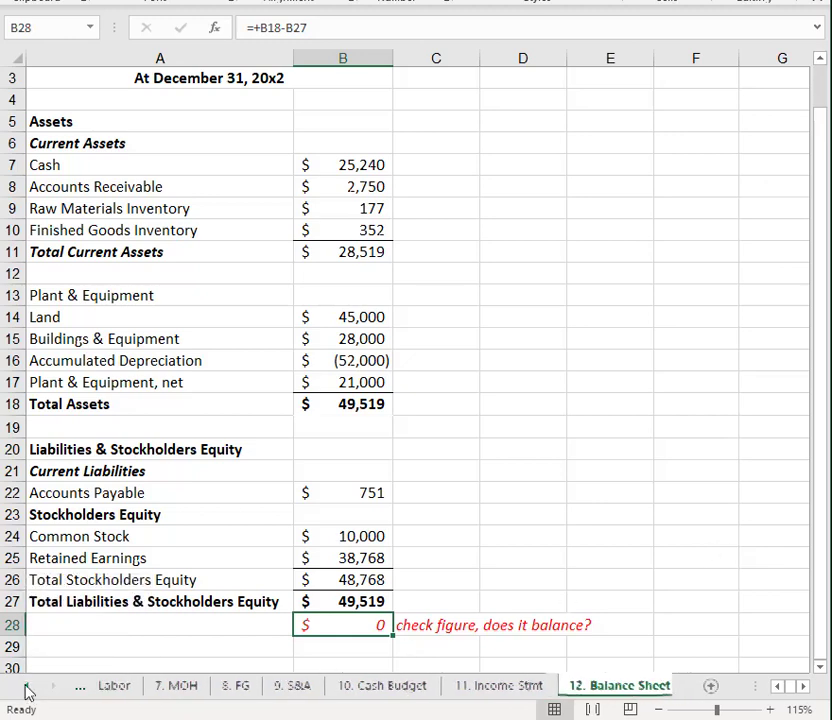
{"action": "left_click", "coordinate": [26, 686]}
{"action": "left_click", "coordinate": [26, 686]}
{"action": "left_click", "coordinate": [26, 686]}
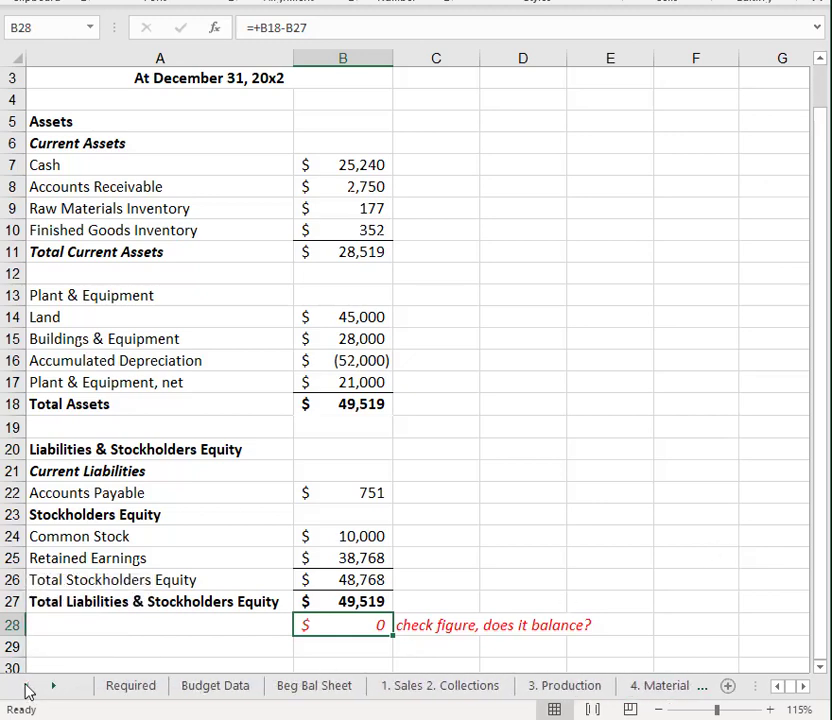
{"action": "left_click", "coordinate": [130, 688]}
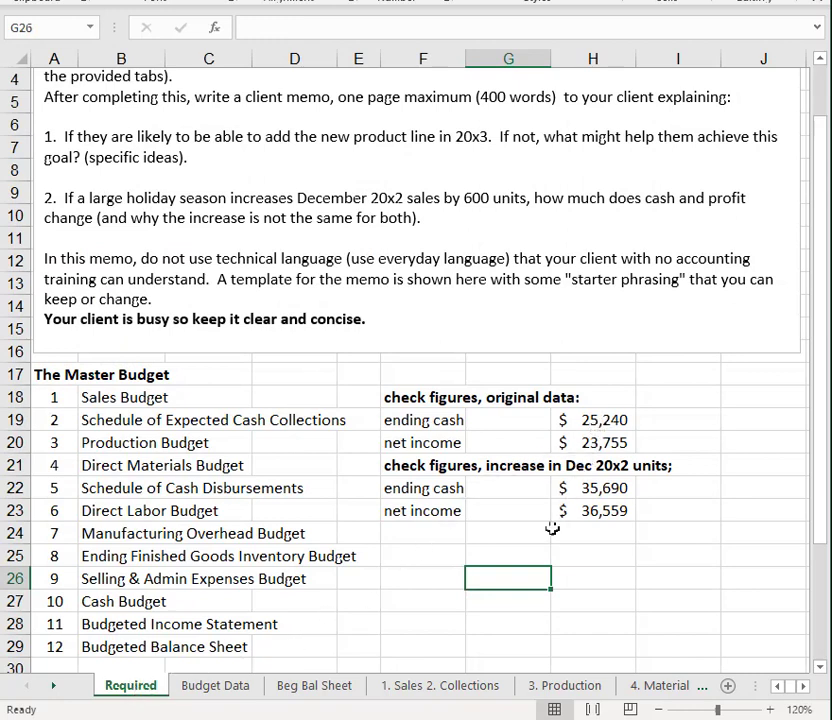
{"action": "left_click", "coordinate": [570, 419]}
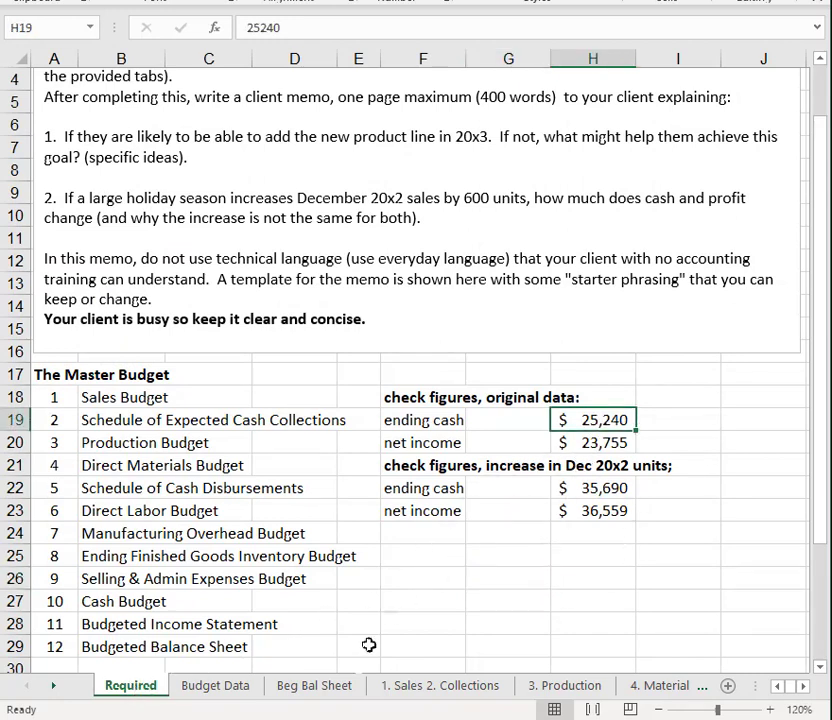
{"action": "double_click", "coordinate": [55, 688]}
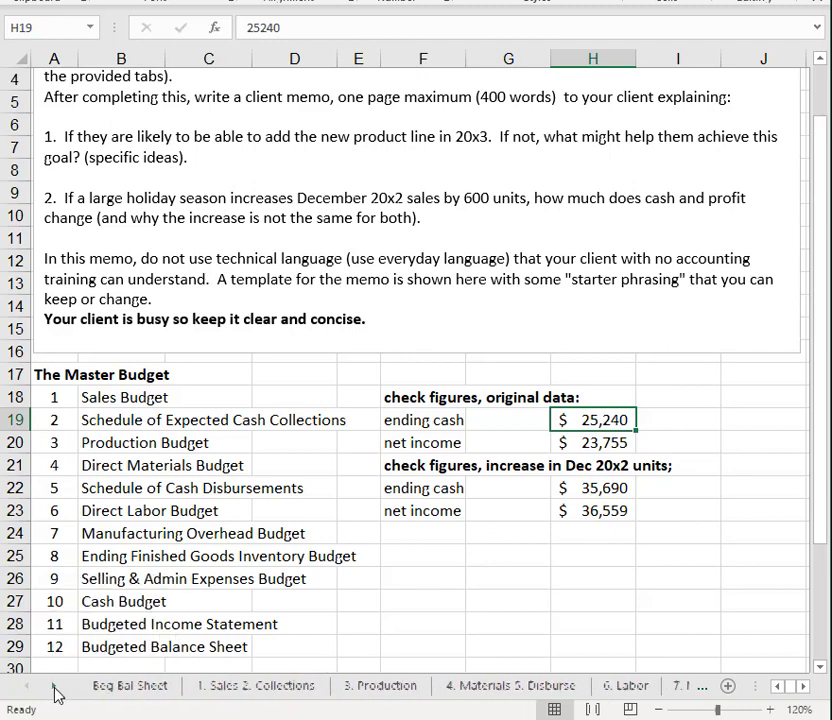
{"action": "left_click", "coordinate": [55, 688]}
{"action": "left_click", "coordinate": [55, 688]}
{"action": "left_click", "coordinate": [553, 686]}
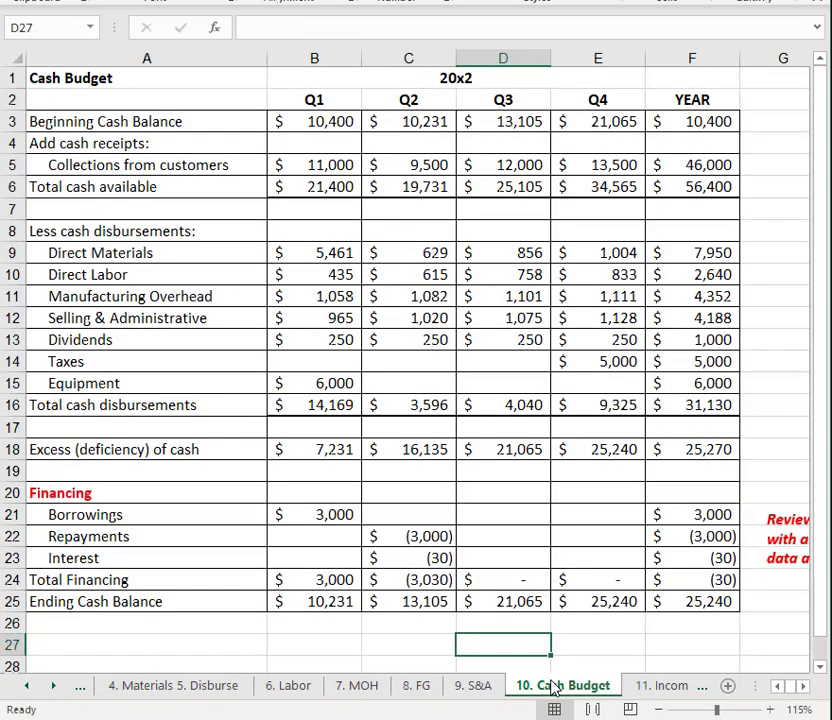
{"action": "left_click", "coordinate": [678, 601]}
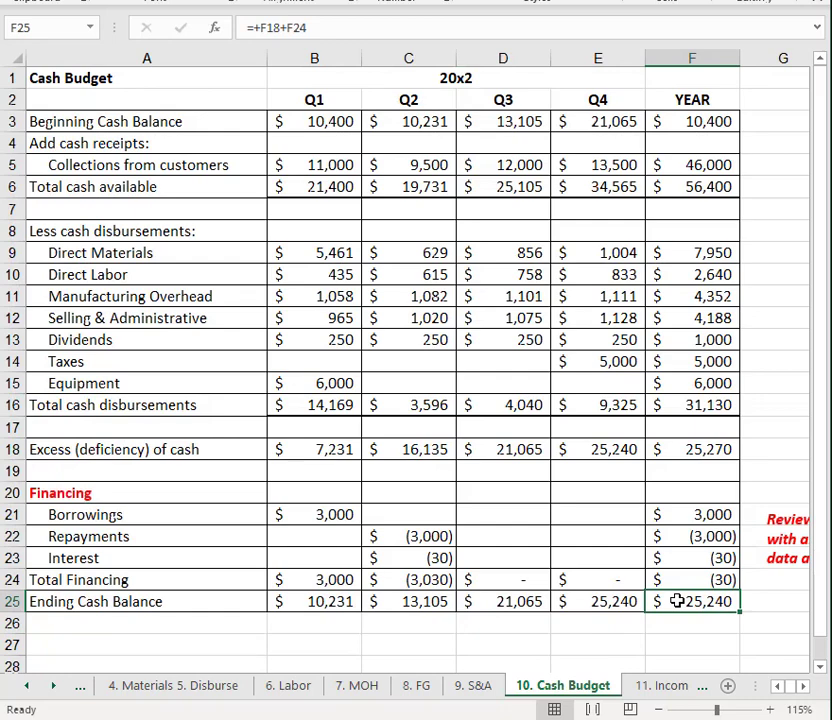
- Compare the original-data net income check figure on the Required sheet with Net Income on the 11. Income Stmt sheet
{"action": "left_click", "coordinate": [28, 687]}
{"action": "left_click", "coordinate": [28, 687]}
{"action": "left_click", "coordinate": [28, 687]}
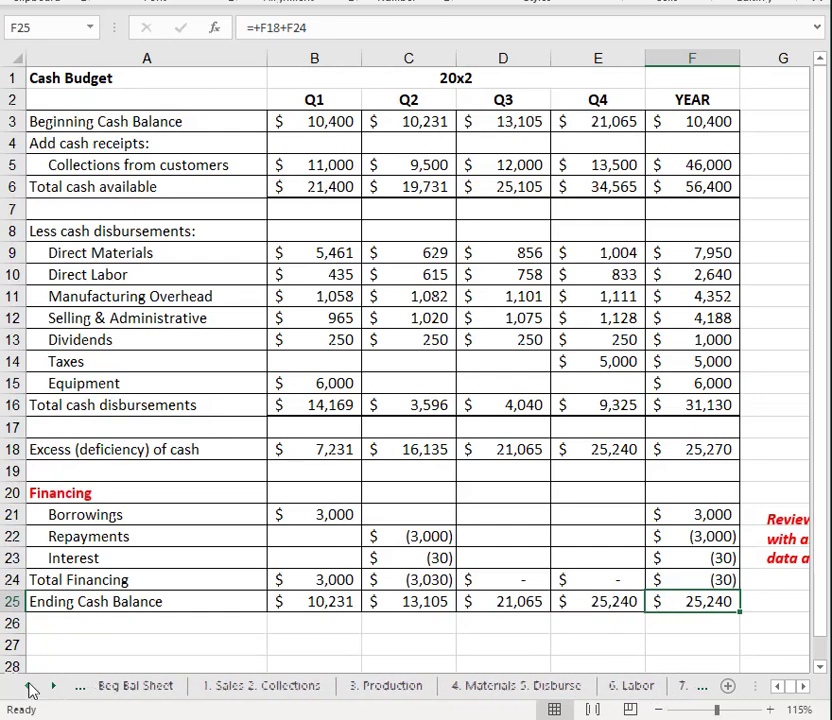
{"action": "left_click", "coordinate": [28, 687]}
{"action": "left_click", "coordinate": [28, 687]}
{"action": "left_click", "coordinate": [145, 690]}
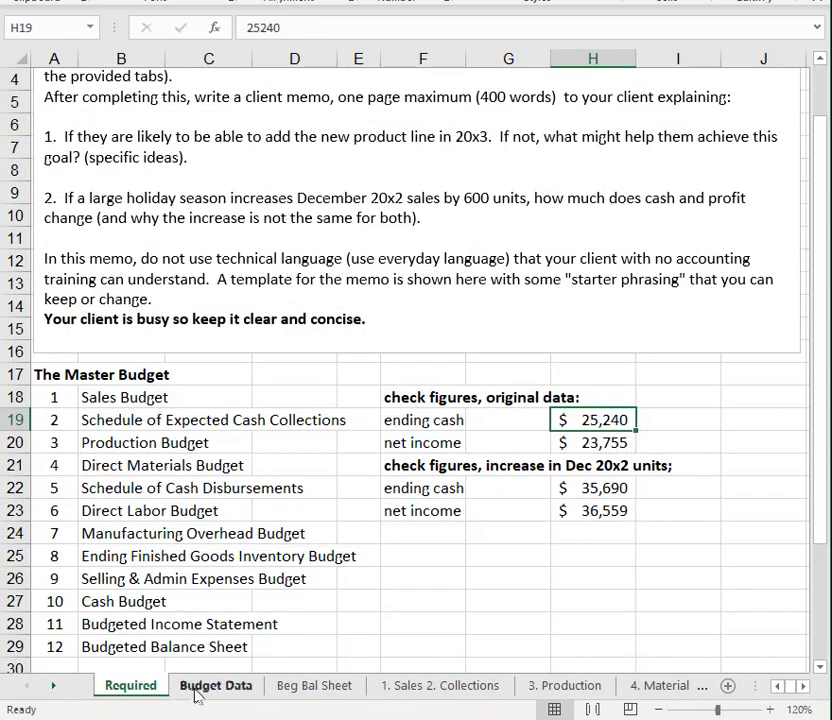
{"action": "left_click", "coordinate": [566, 442]}
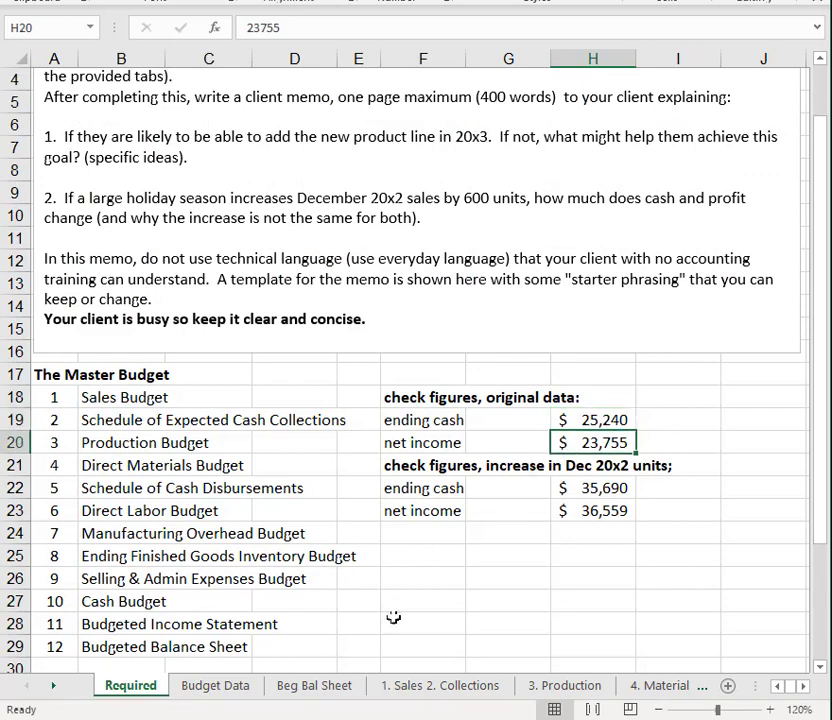
{"action": "left_click", "coordinate": [53, 687]}
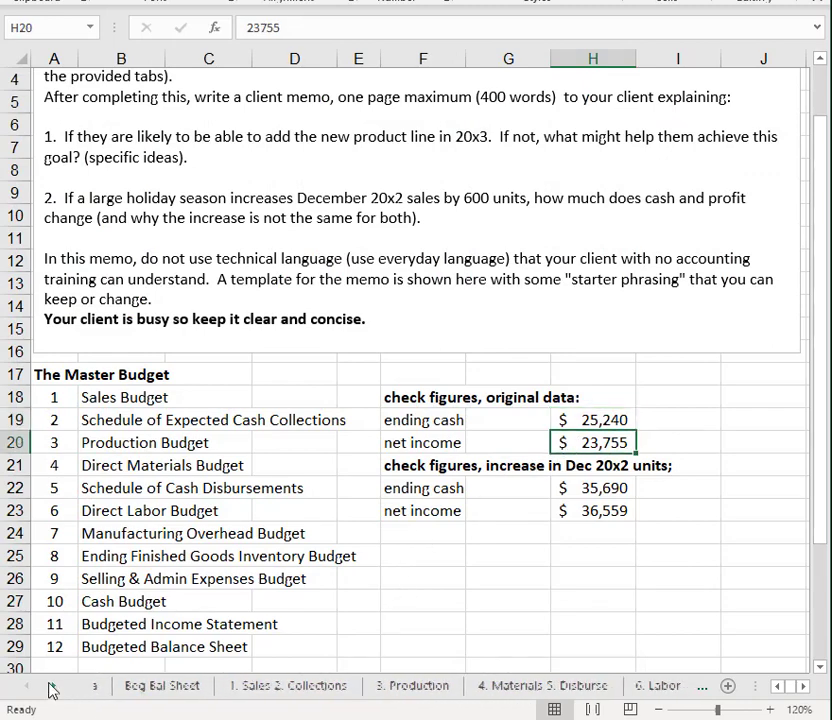
{"action": "left_click", "coordinate": [53, 687]}
{"action": "left_click", "coordinate": [635, 688]}
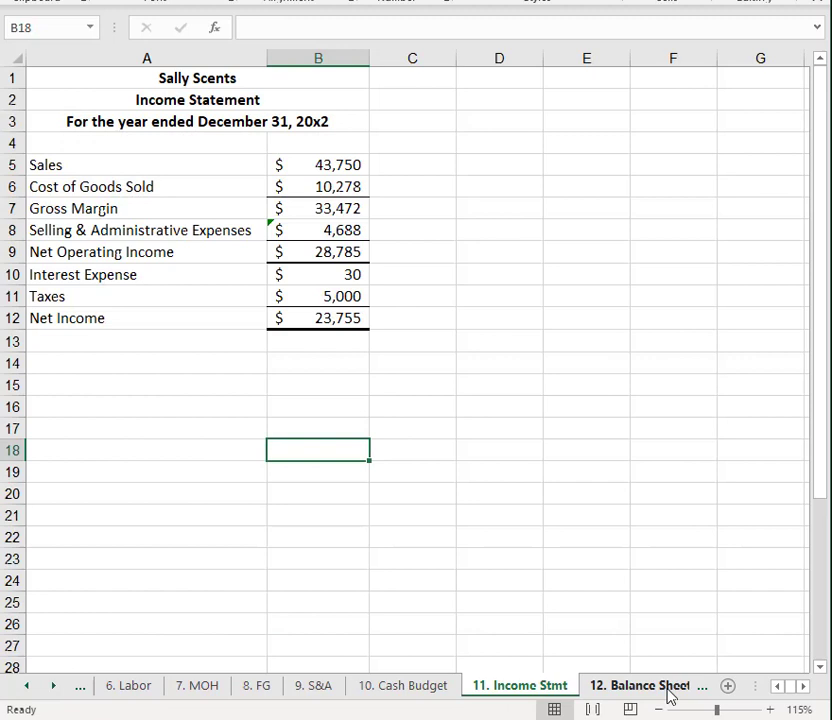
- Review the December 20x2 unit increase question and its check figures in H22:H23 on the Required sheet, and open the Budget Data sheet
{"action": "left_click", "coordinate": [26, 687]}
{"action": "left_click", "coordinate": [26, 687]}
{"action": "left_click", "coordinate": [26, 687]}
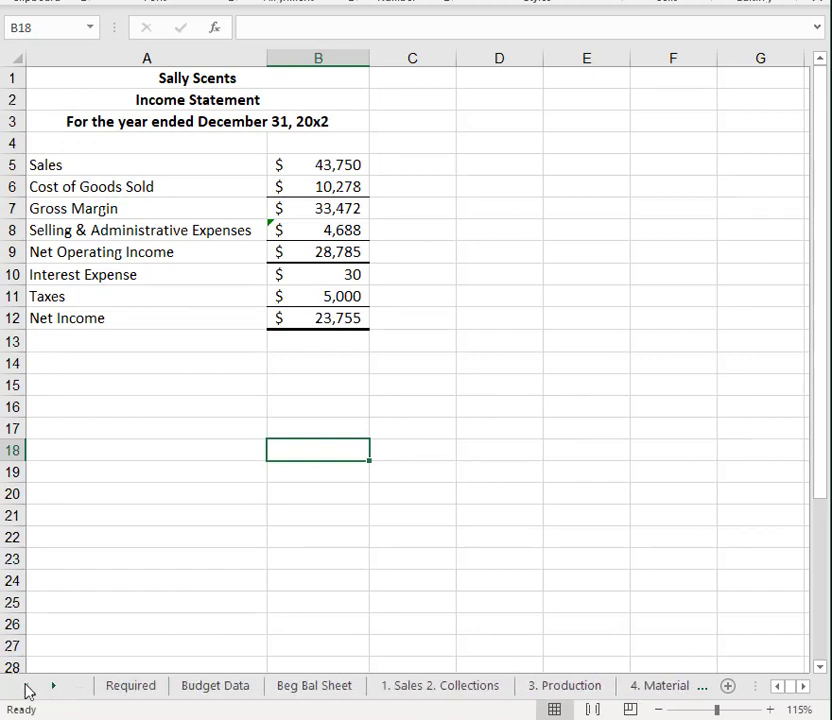
{"action": "left_click", "coordinate": [126, 688]}
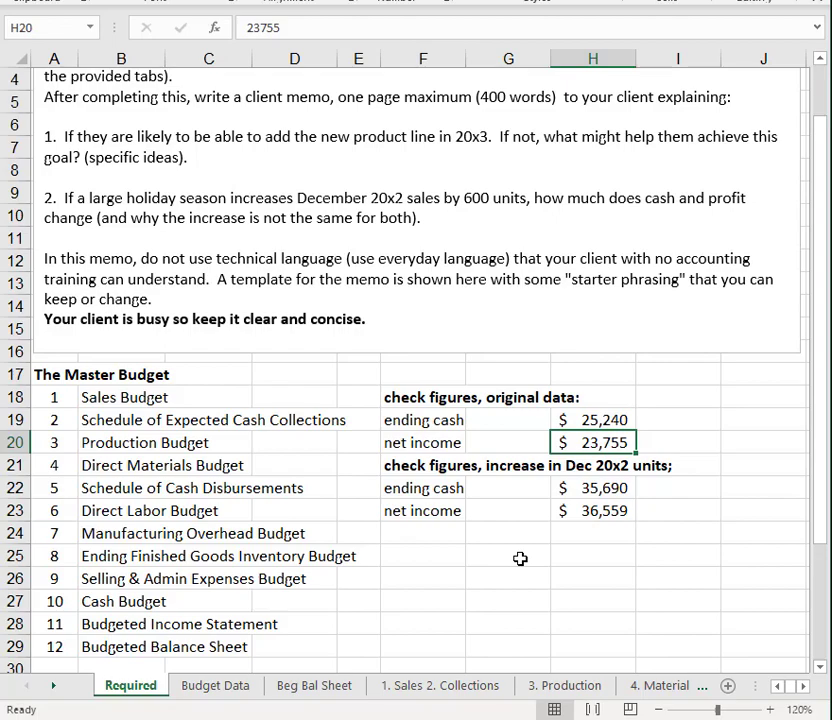
{"action": "left_click", "coordinate": [215, 688]}
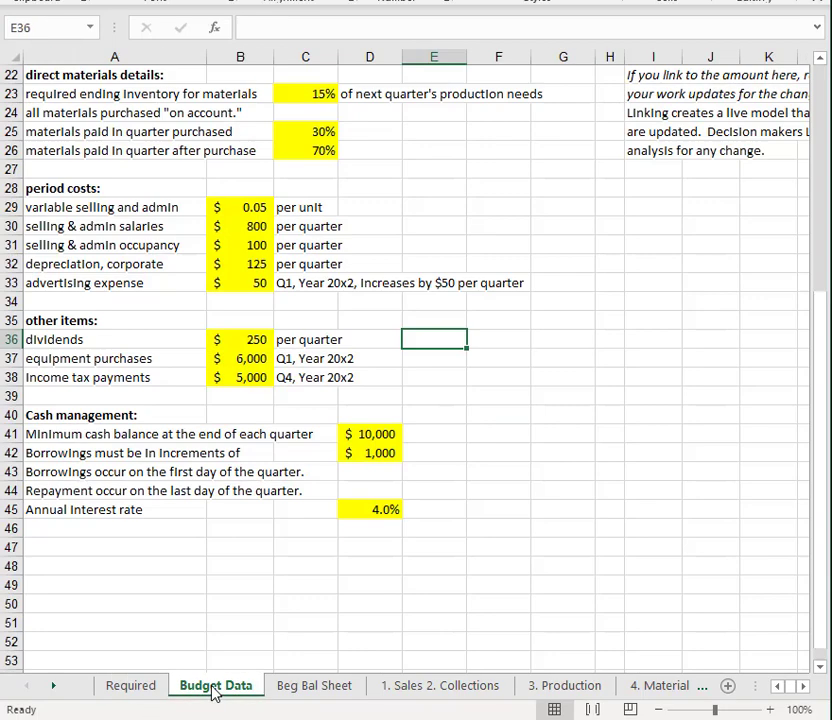
{"action": "left_click", "coordinate": [131, 686]}
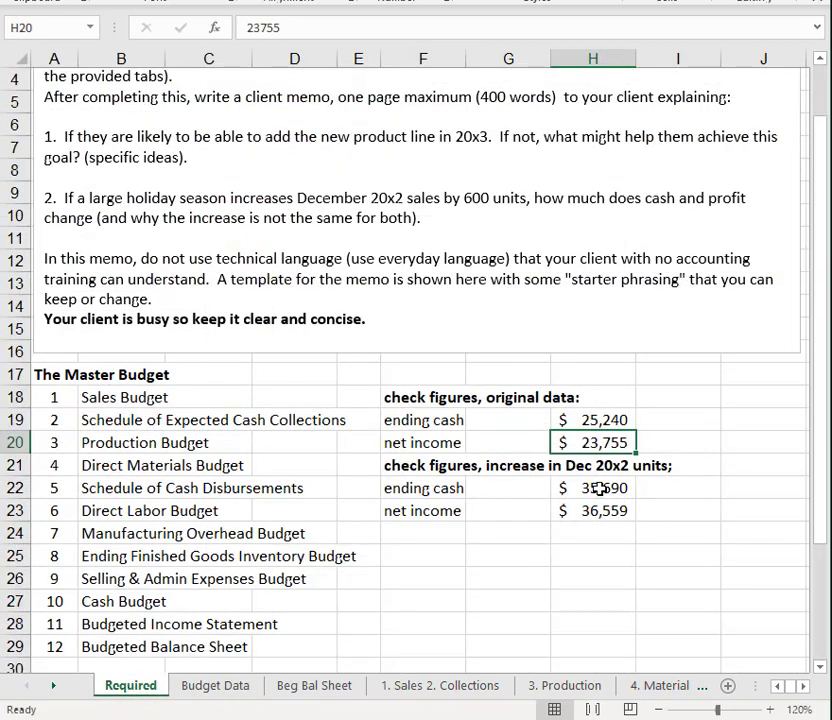
{"action": "left_click_drag", "start_coordinate": [590, 489], "coordinate": [598, 513]}
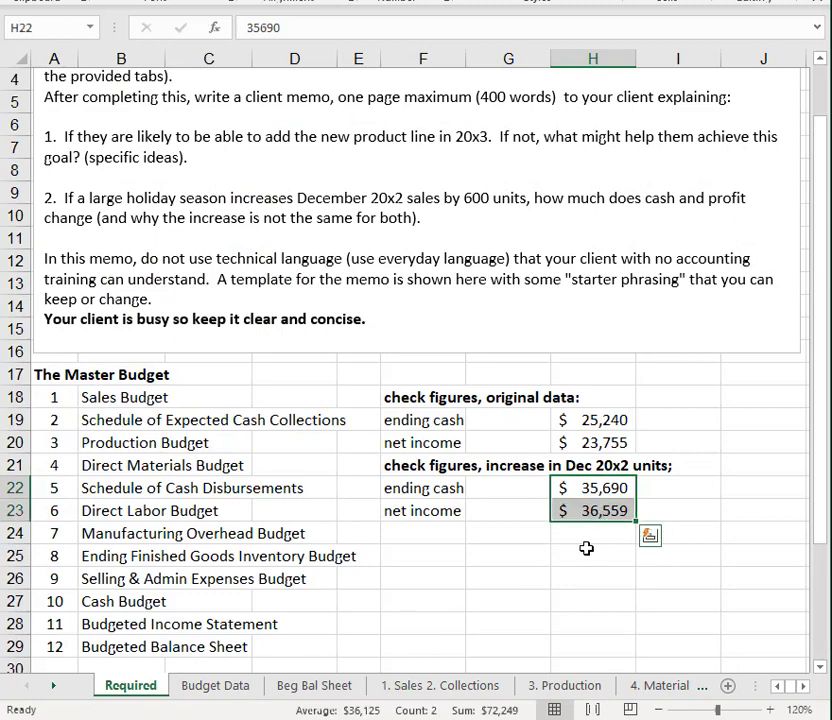
{"action": "scroll", "coordinate": [586, 548], "scroll_direction": "up", "scroll_amount": 1}
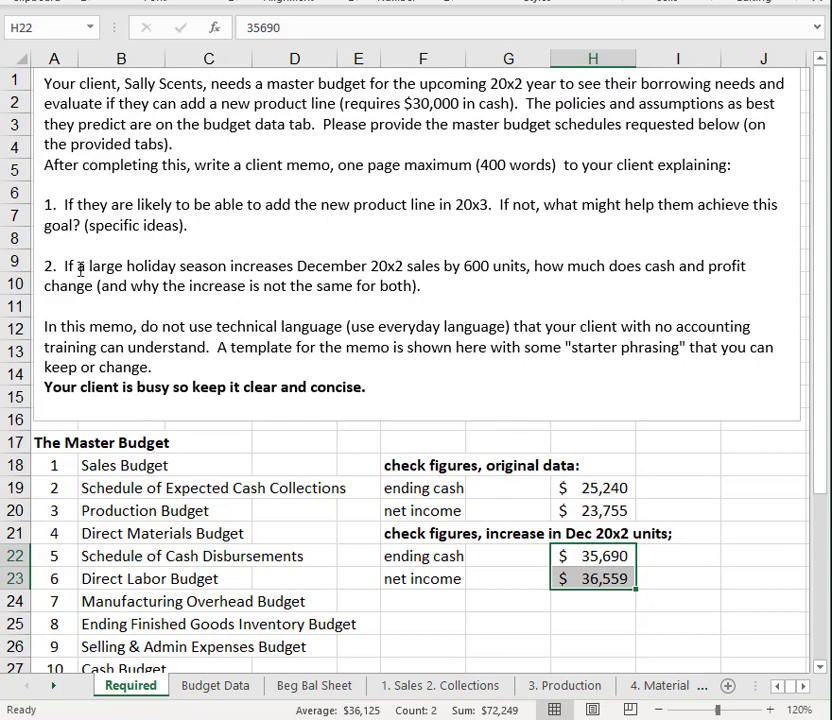
{"action": "scroll", "coordinate": [528, 548], "scroll_direction": "down", "scroll_amount": 1}
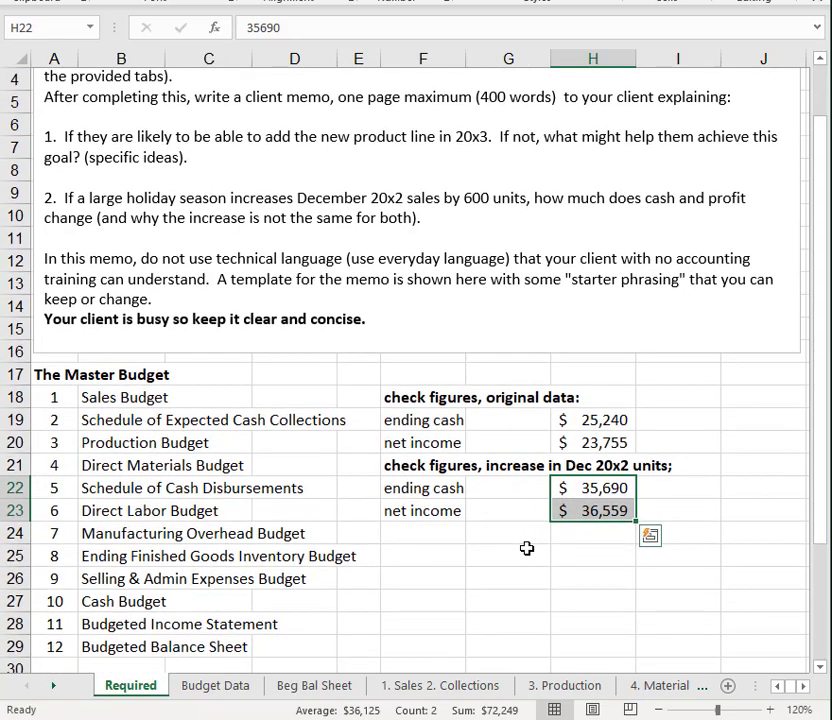
{"action": "left_click", "coordinate": [212, 688]}
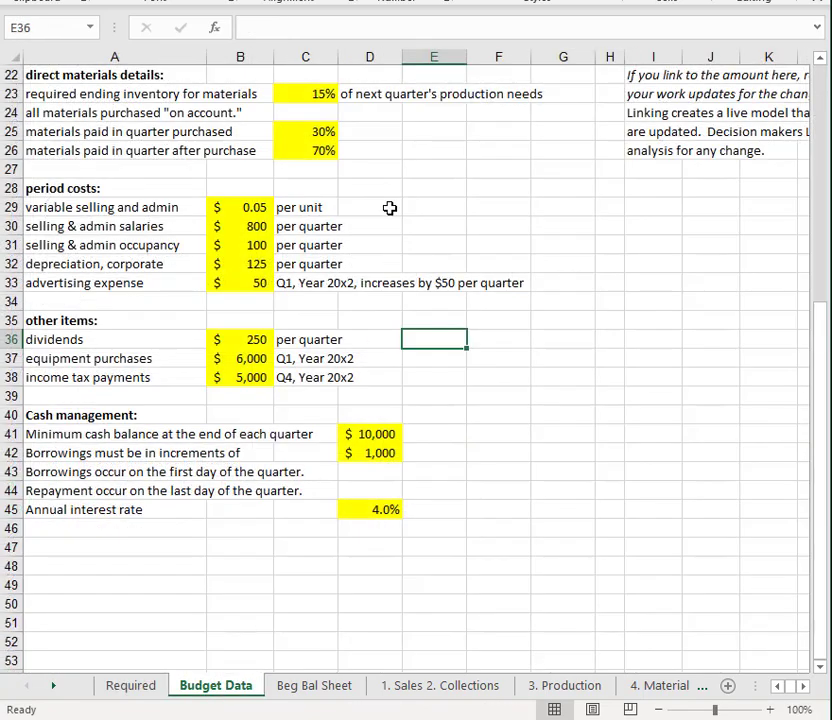
- Add 600 units to the Q4 20x2 Budgeted Unit Sales by entering +550+600 in E5 of the Budget Data sheet
{"action": "scroll", "coordinate": [390, 208], "scroll_direction": "up", "scroll_amount": 7}
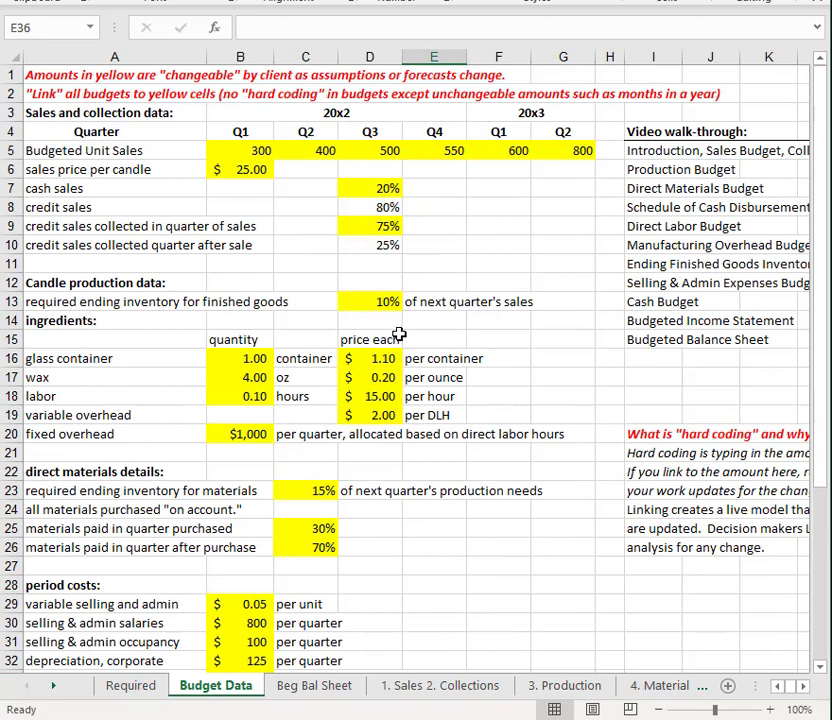
{"action": "left_click", "coordinate": [440, 152]}
{"action": "left_click", "coordinate": [244, 27]}
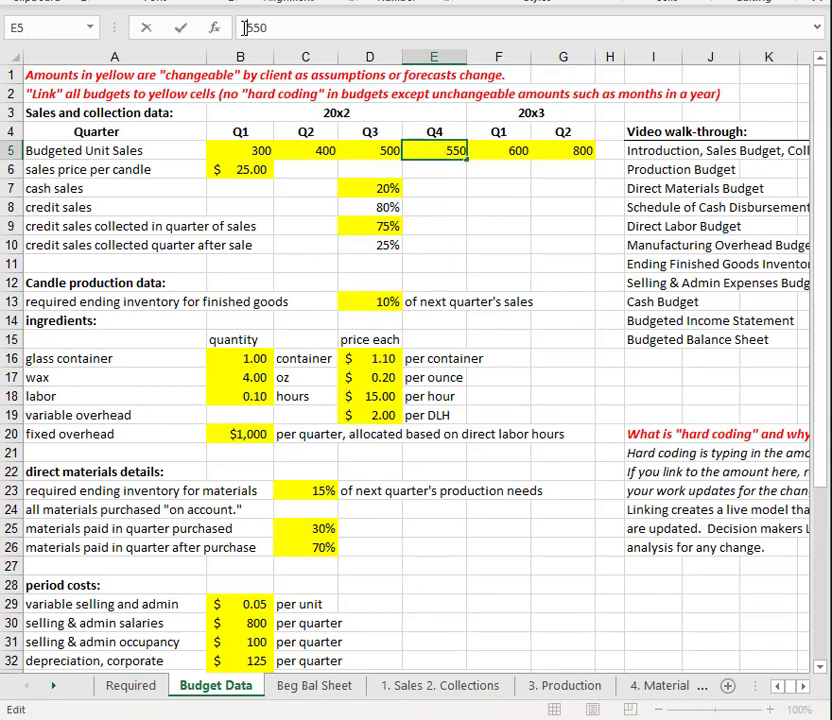
{"action": "type", "text": "+"}
{"action": "left_click", "coordinate": [335, 27]}
{"action": "type", "text": "+"}
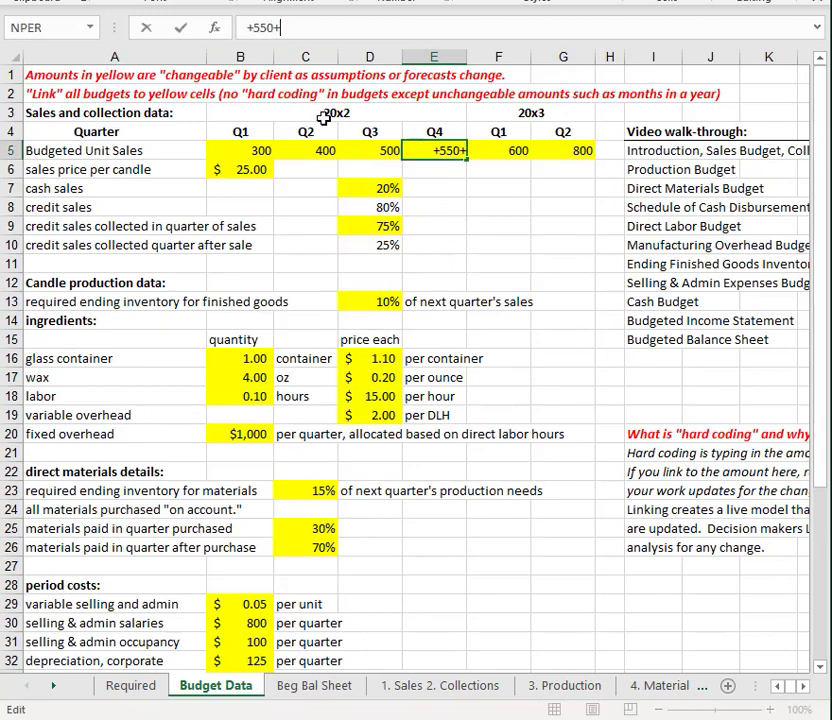
{"action": "type", "text": "600"}
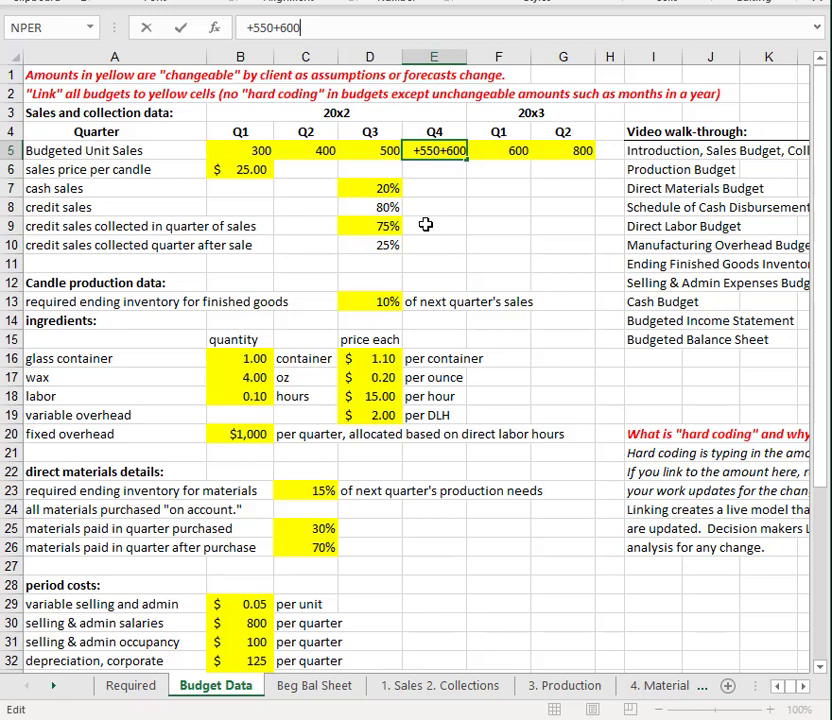
{"action": "key", "text": "Return"}
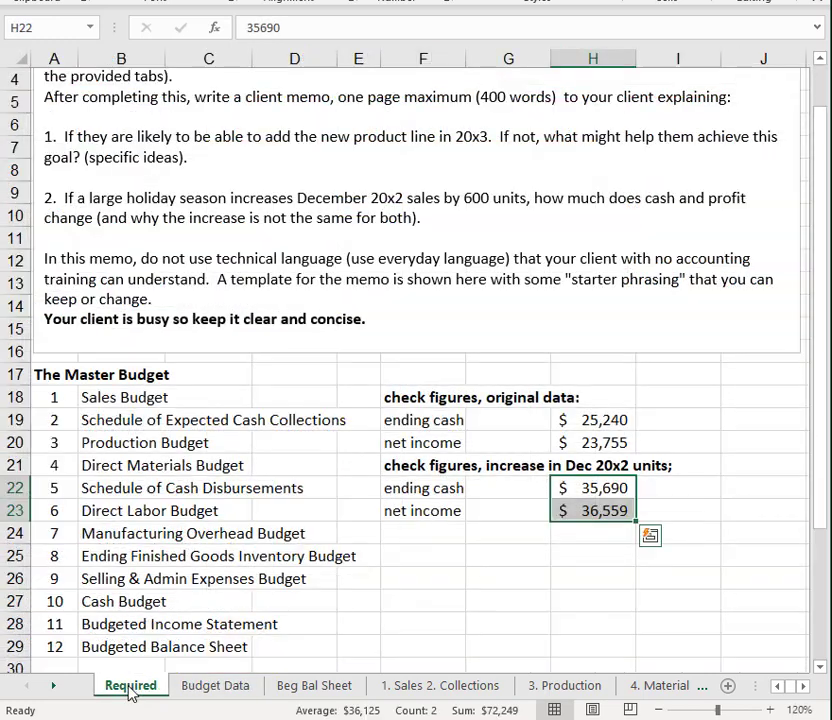
- Check the ending cash check figure for the December unit increase in H22 on the Required sheet, and open the 10. Cash Budget sheet
{"action": "left_click", "coordinate": [130, 686]}
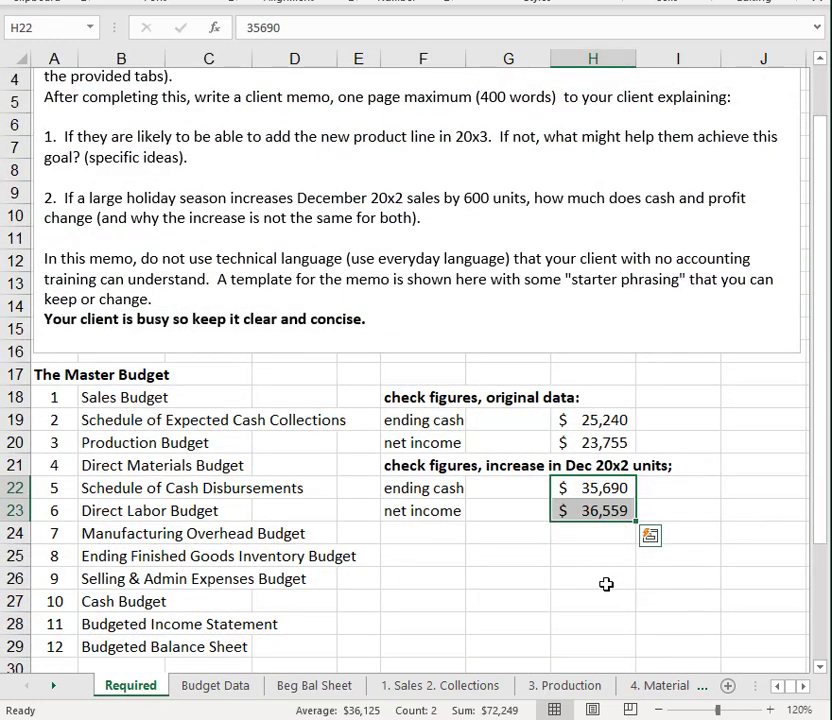
{"action": "left_click", "coordinate": [516, 490]}
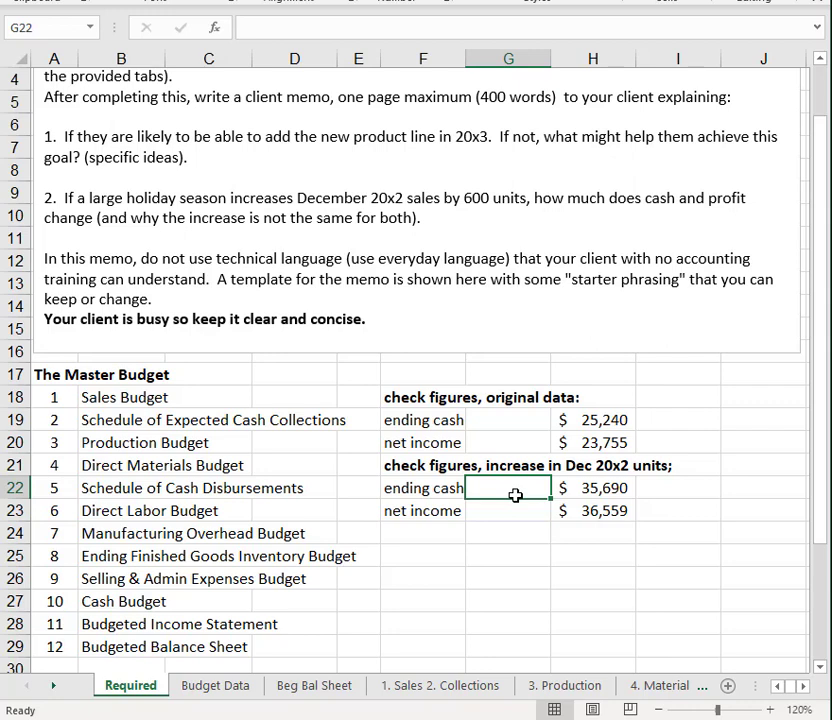
{"action": "left_click", "coordinate": [590, 490]}
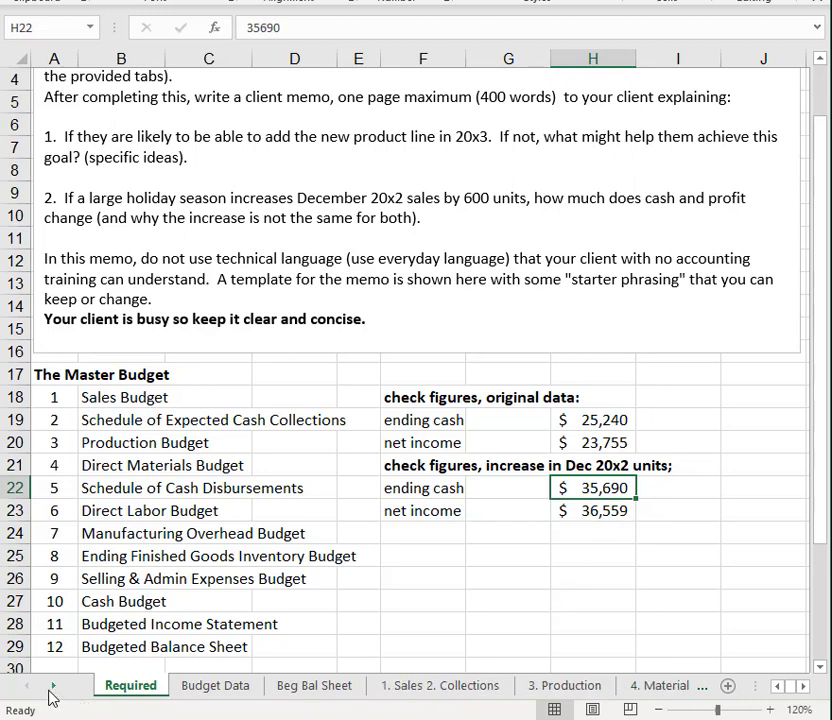
{"action": "left_click", "coordinate": [54, 686]}
{"action": "left_click", "coordinate": [54, 686]}
{"action": "left_click", "coordinate": [54, 686]}
{"action": "left_click", "coordinate": [54, 686]}
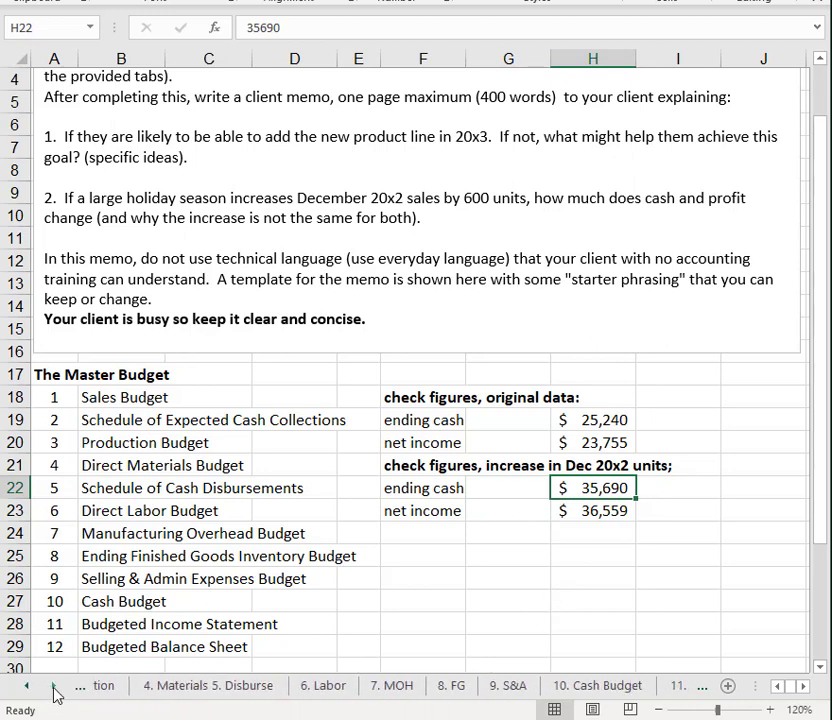
{"action": "left_click", "coordinate": [54, 686]}
{"action": "left_click", "coordinate": [54, 686]}
{"action": "left_click", "coordinate": [54, 686]}
{"action": "left_click", "coordinate": [436, 690]}
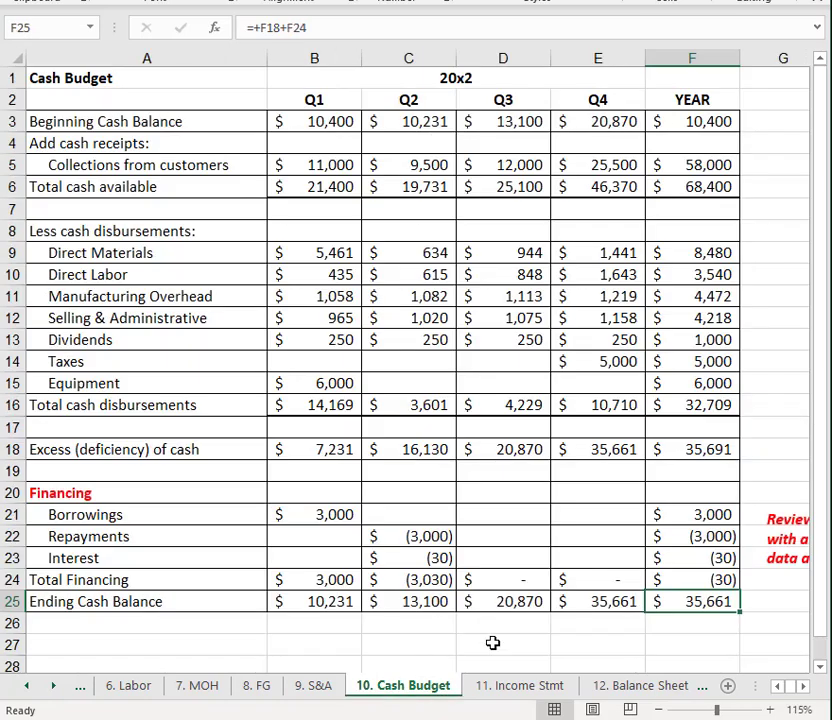
- Examine the Q1 excess cash and the Q1 and Q4 Ending Cash Balances, and return to the Required sheet's check figures to compare
{"action": "left_click", "coordinate": [310, 449]}
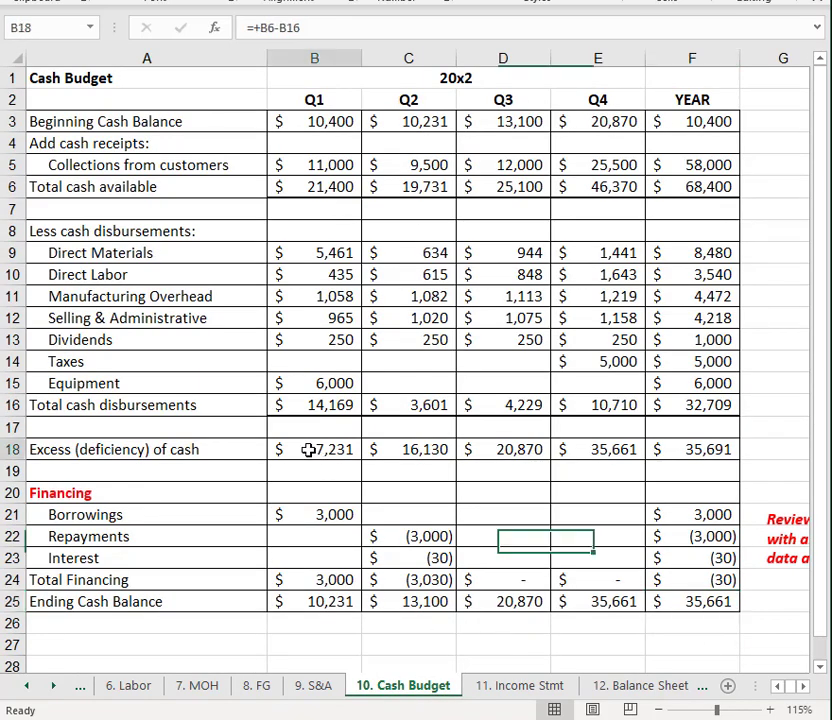
{"action": "left_click", "coordinate": [304, 602]}
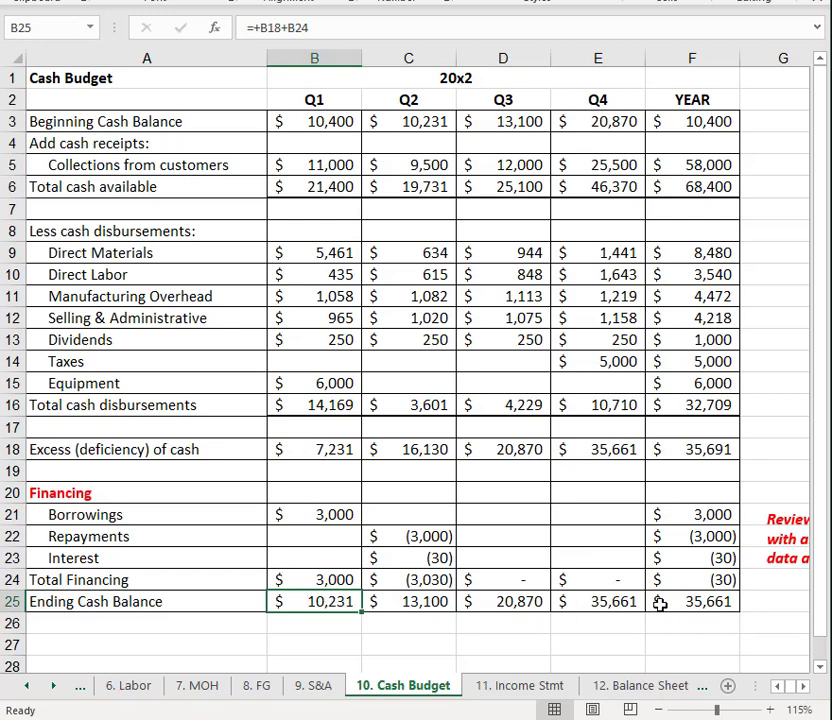
{"action": "left_click", "coordinate": [598, 601]}
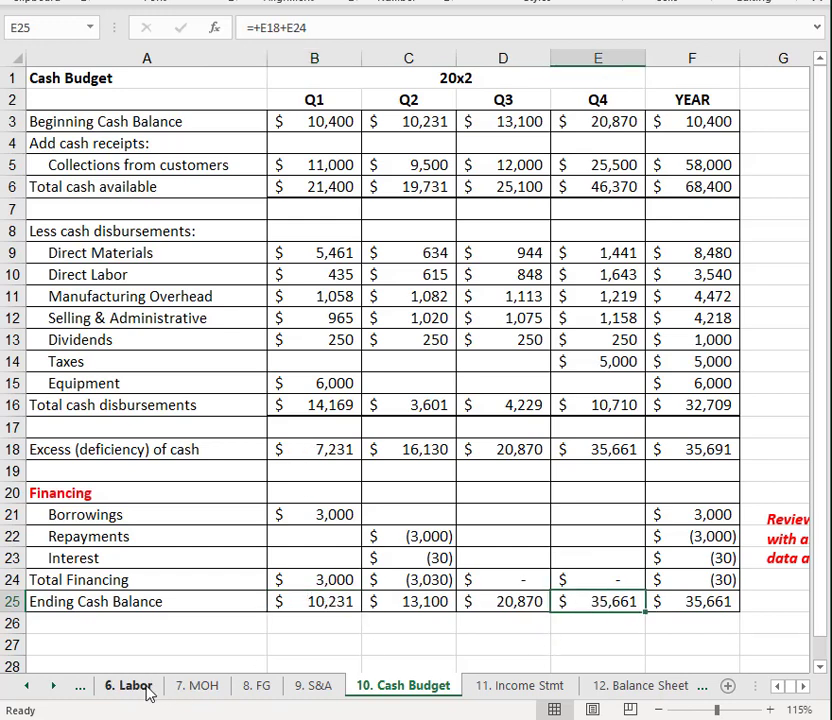
{"action": "left_click", "coordinate": [28, 686]}
{"action": "left_click", "coordinate": [28, 686]}
{"action": "left_click", "coordinate": [28, 686]}
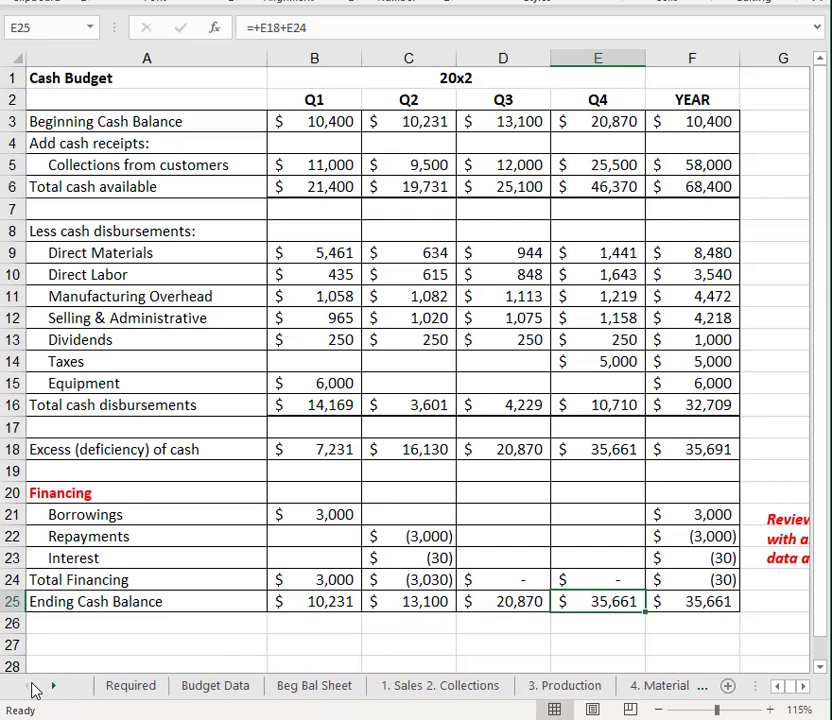
{"action": "left_click", "coordinate": [130, 689]}
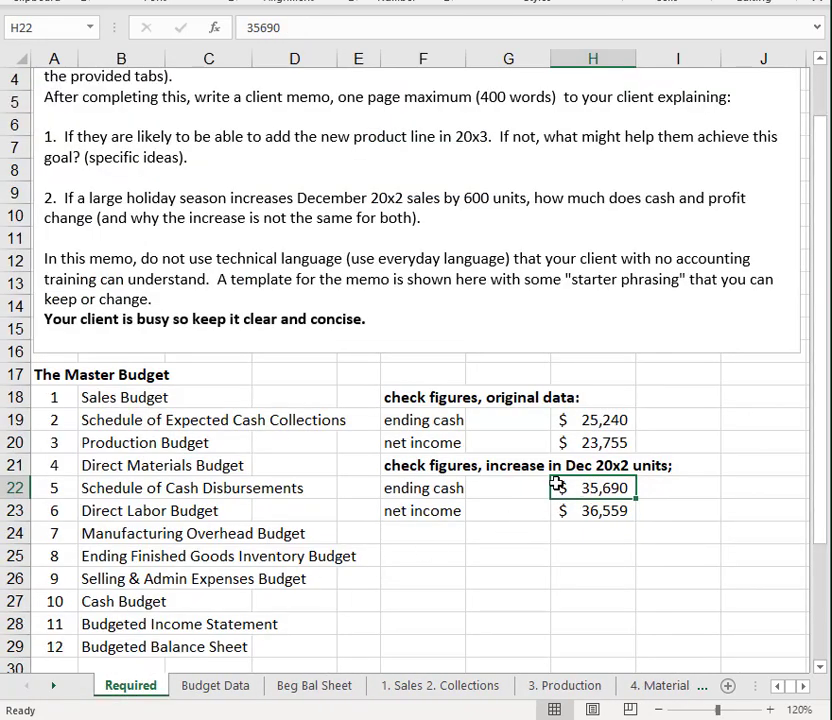